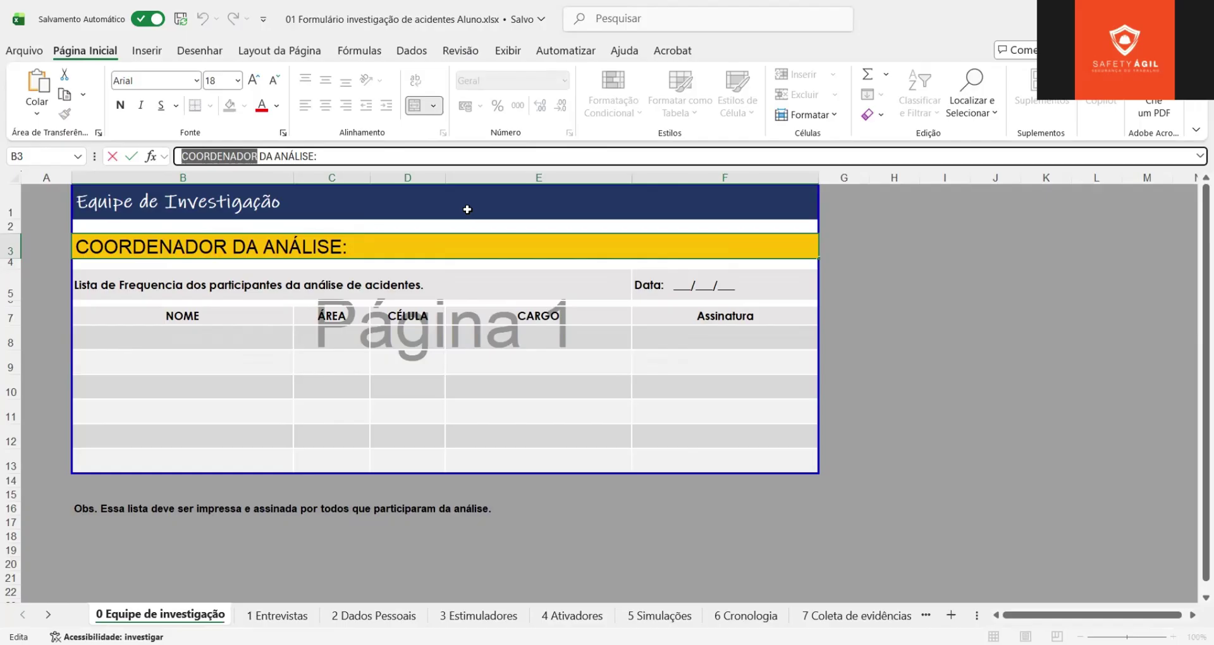
Examine the analysis coordinator field, the participant name rows and the signature column on the investigation team sheet
{"action": "left_click", "coordinate": [189, 343]}
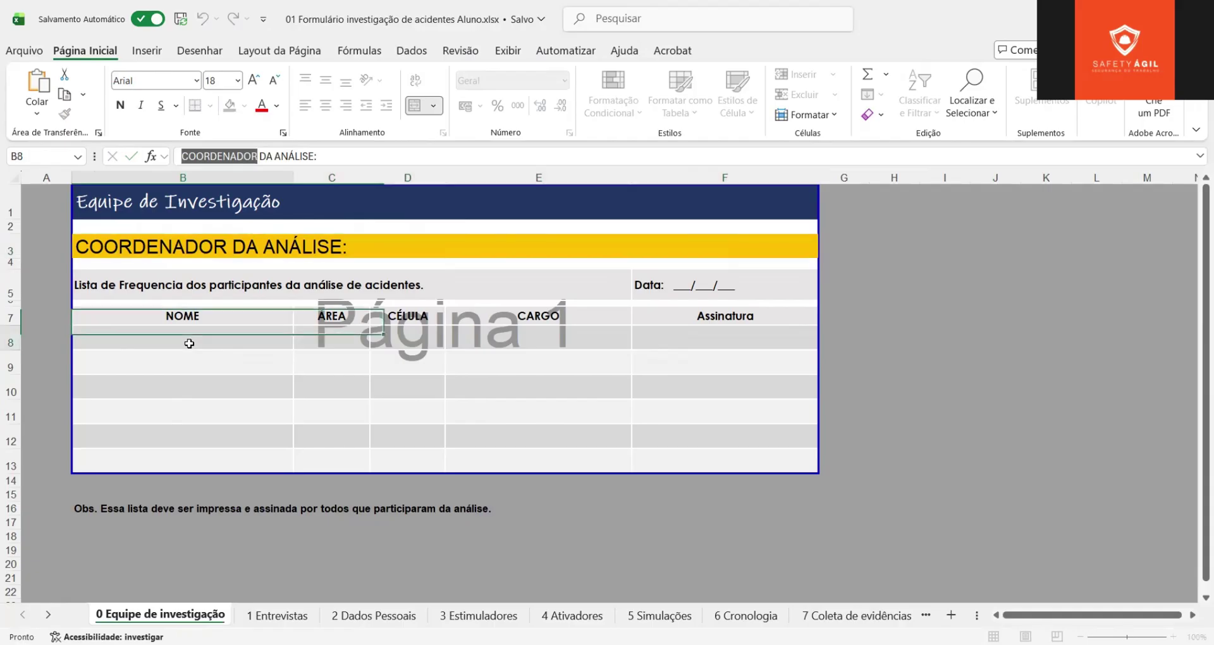
{"action": "left_click", "coordinate": [183, 370]}
{"action": "left_click", "coordinate": [187, 395]}
{"action": "left_click", "coordinate": [187, 413]}
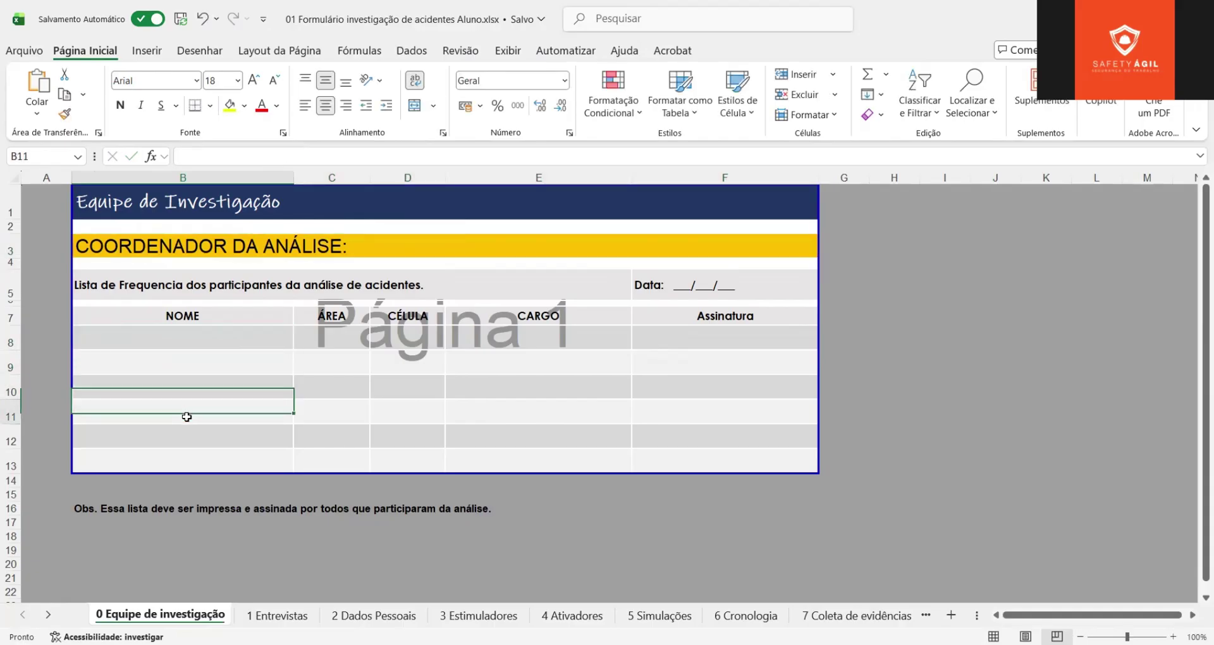
{"action": "left_click", "coordinate": [184, 436]}
{"action": "left_click", "coordinate": [182, 460]}
{"action": "left_click", "coordinate": [212, 361]}
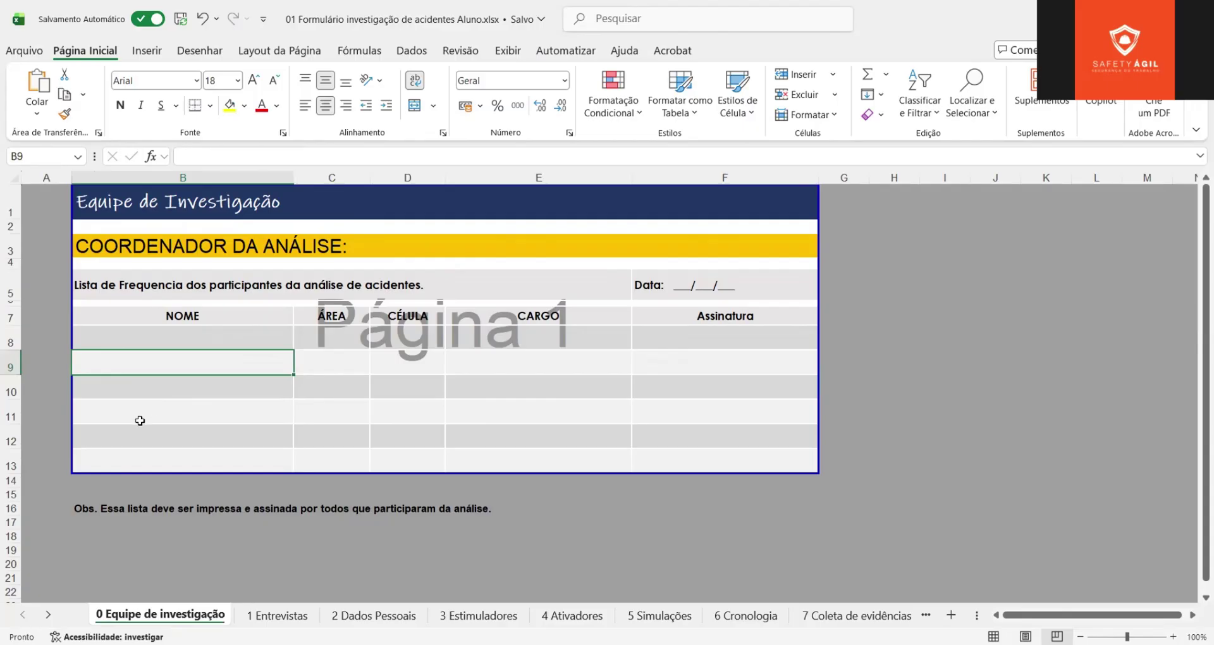
{"action": "left_click_drag", "start_coordinate": [187, 333], "coordinate": [231, 341]}
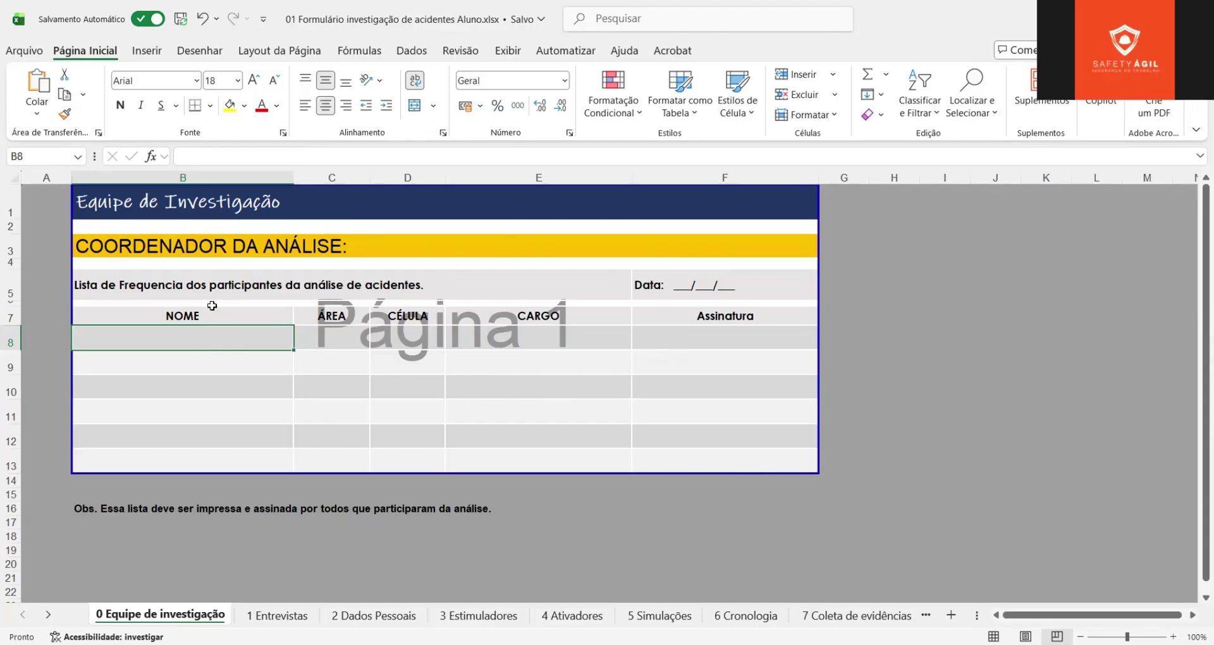
{"action": "left_click_drag", "start_coordinate": [211, 336], "coordinate": [221, 459]}
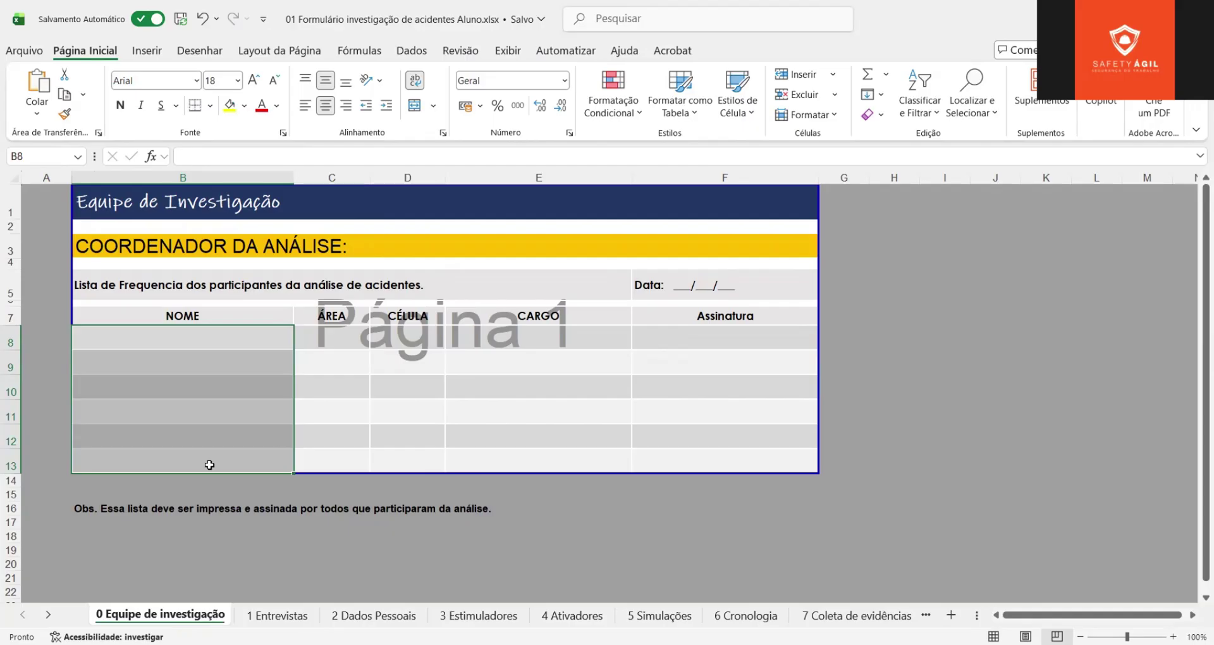
{"action": "left_click", "coordinate": [249, 253]}
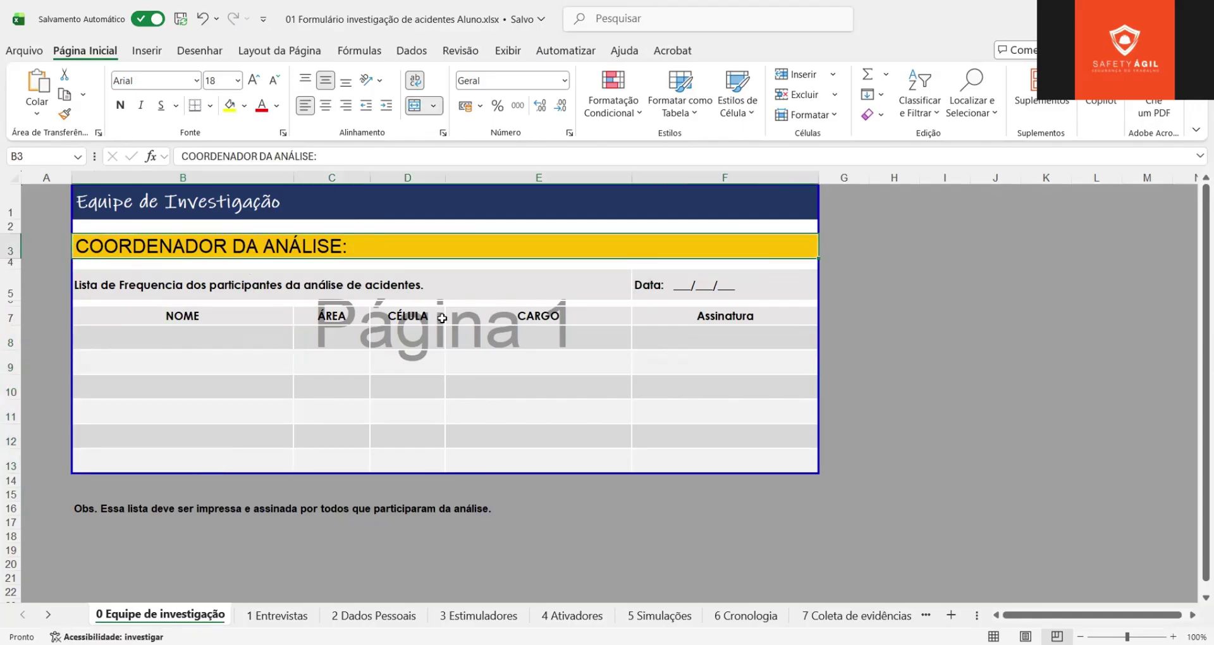
{"action": "left_click_drag", "start_coordinate": [201, 322], "coordinate": [201, 448]}
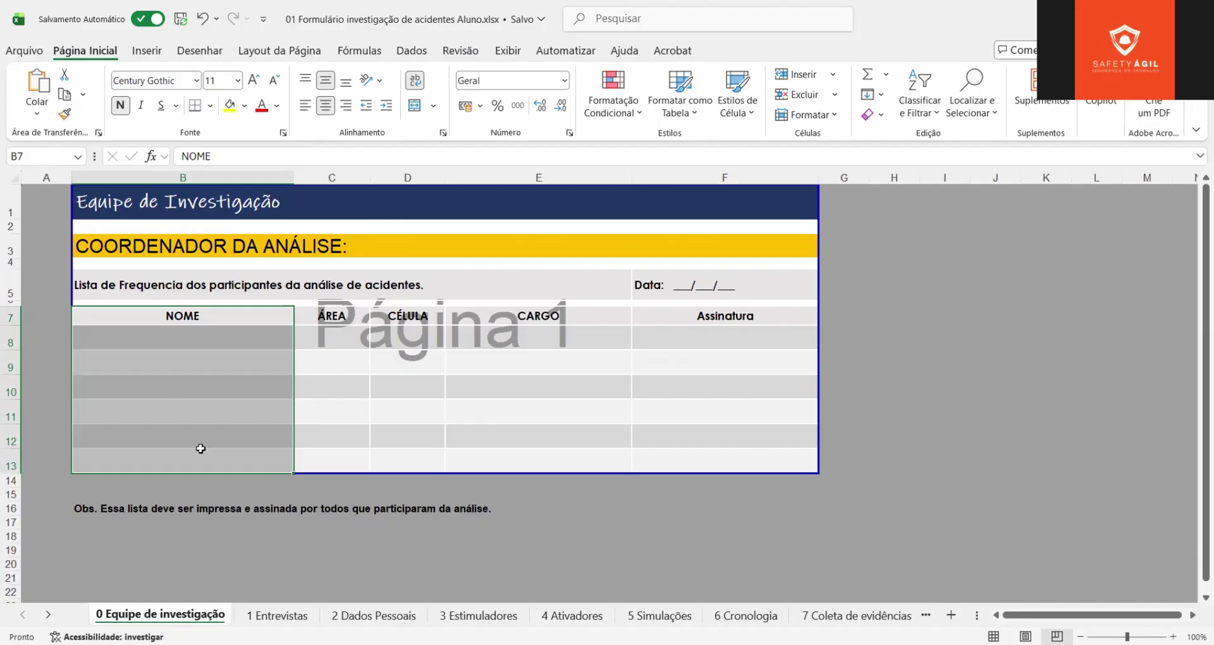
{"action": "left_click", "coordinate": [567, 363]}
{"action": "left_click", "coordinate": [655, 380]}
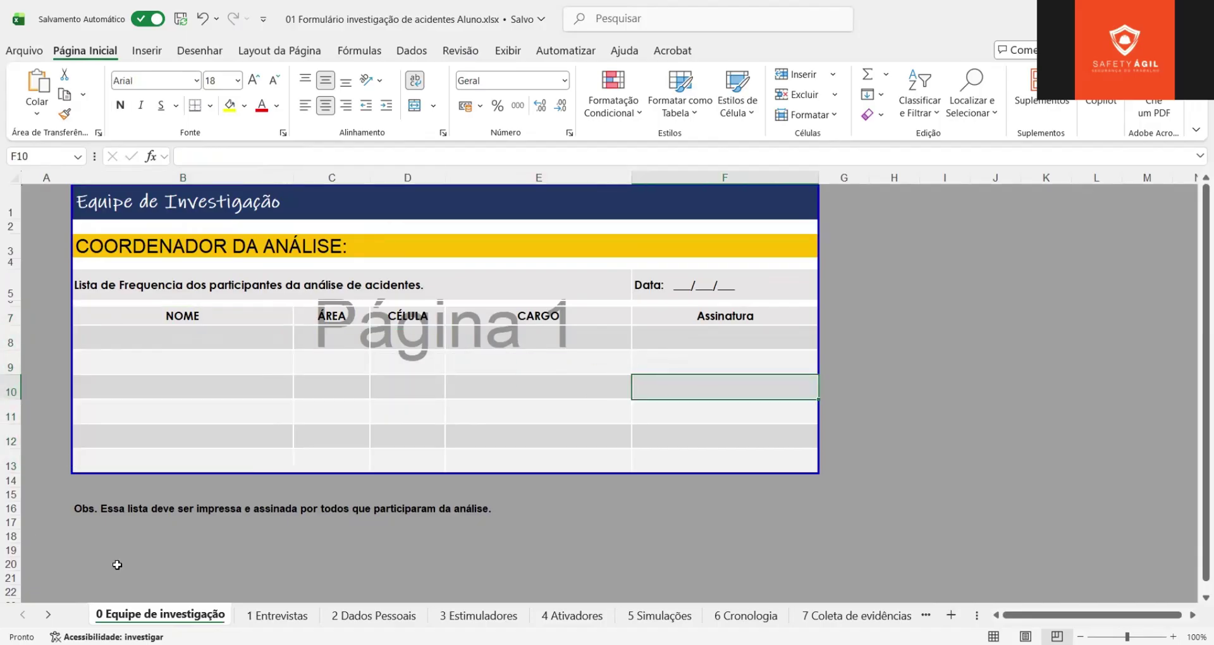
Open the 1 Entrevistas sheet and examine the interview form's title and interviewee data fields, from registration number to job function
{"action": "left_click", "coordinate": [276, 615]}
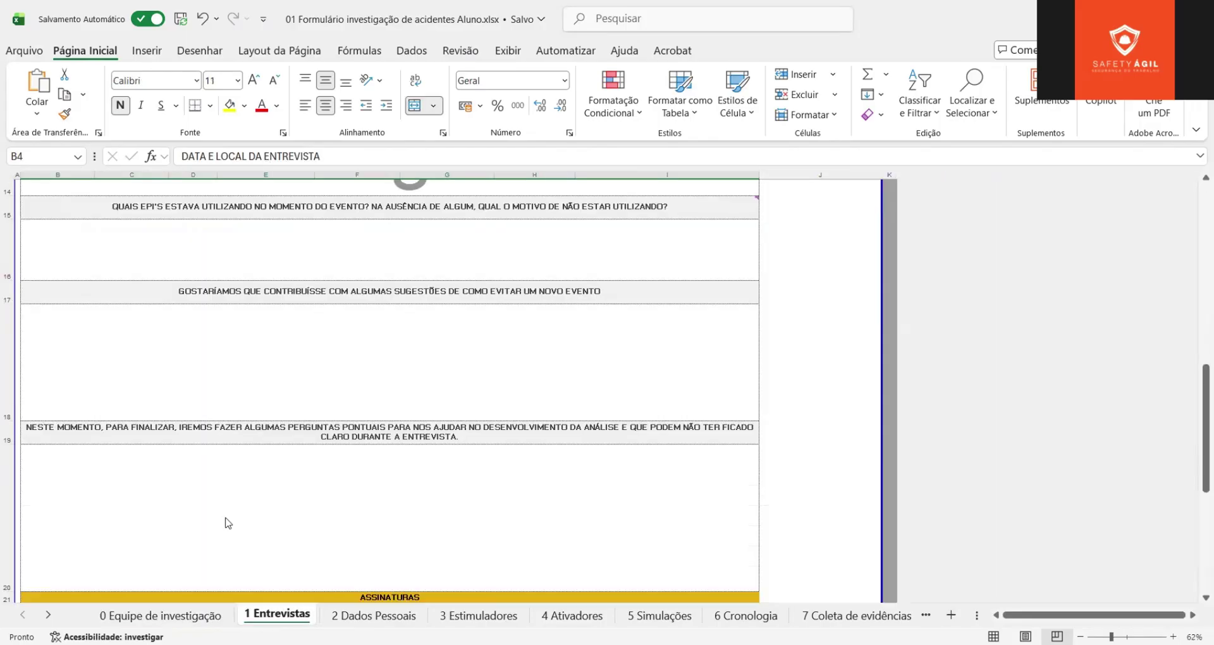
{"action": "scroll", "coordinate": [249, 414], "scroll_direction": "up", "scroll_amount": 5}
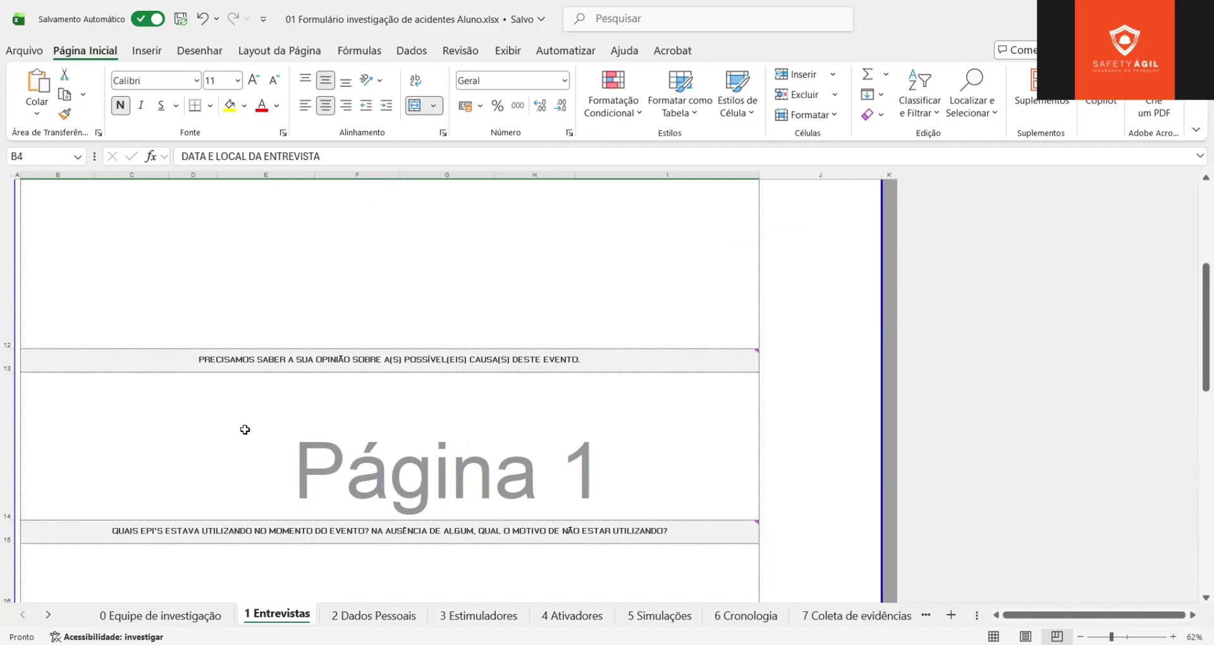
{"action": "scroll", "coordinate": [249, 418], "scroll_direction": "up", "scroll_amount": 5}
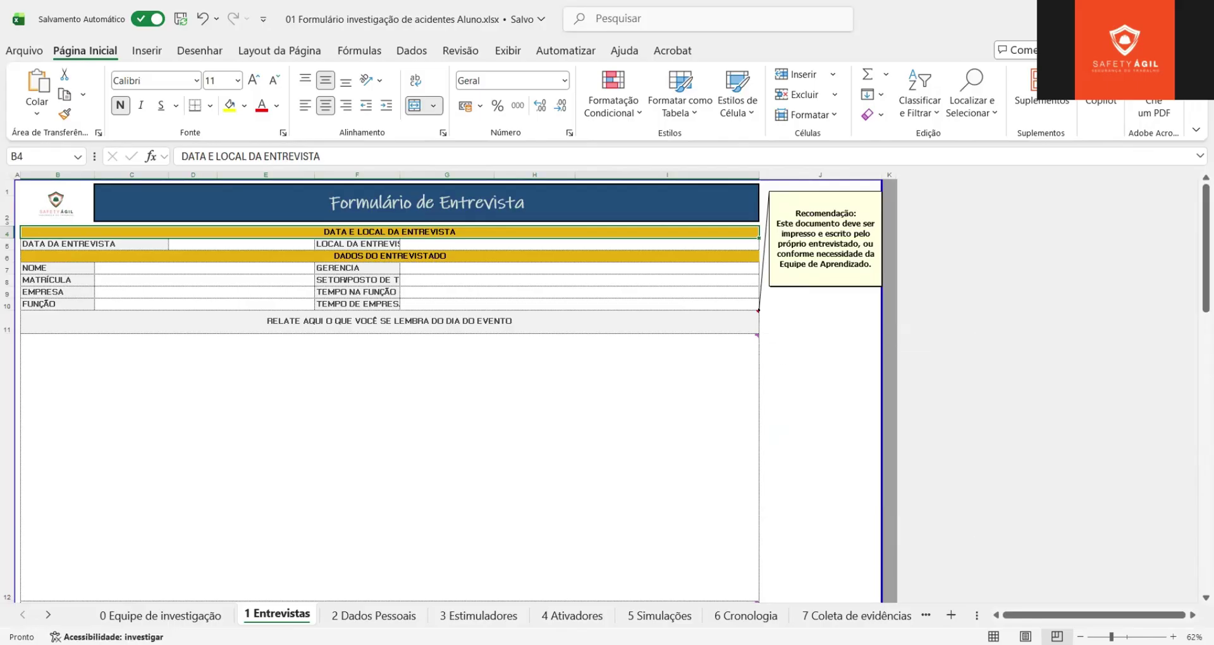
{"action": "scroll", "coordinate": [445, 453], "scroll_direction": "up", "scroll_amount": 1}
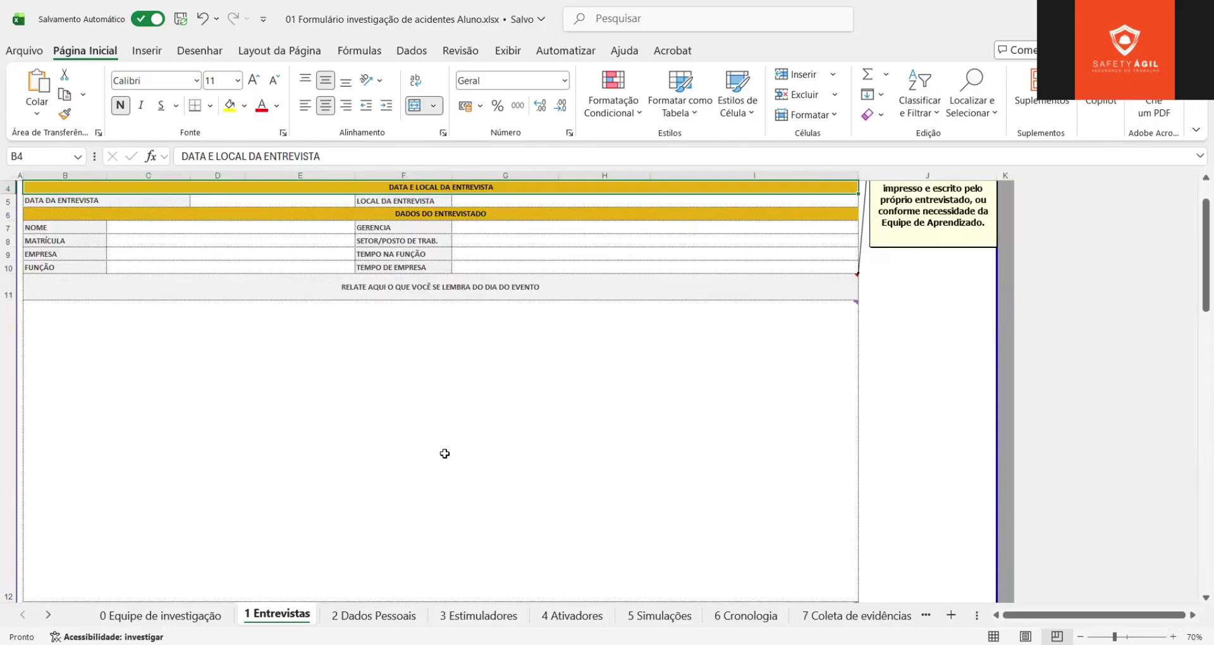
{"action": "scroll", "coordinate": [445, 454], "scroll_direction": "up", "scroll_amount": 1}
{"action": "mouse_move", "coordinate": [398, 446]}
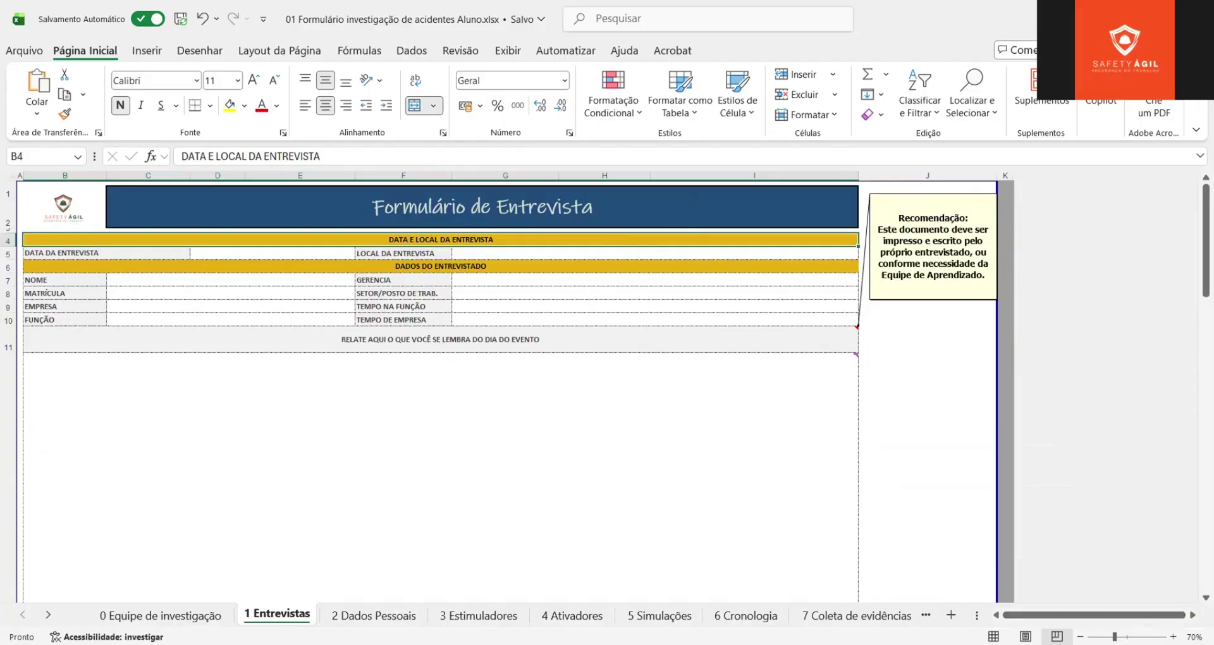
{"action": "scroll", "coordinate": [496, 429], "scroll_direction": "up", "scroll_amount": 1}
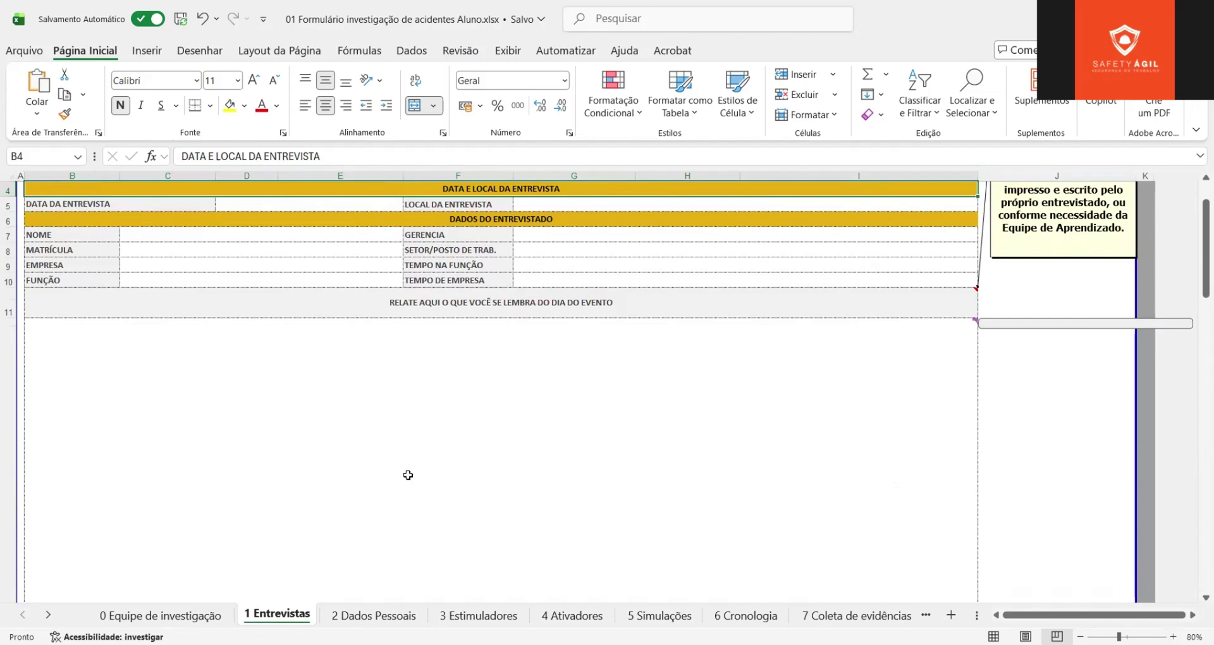
{"action": "scroll", "coordinate": [58, 224], "scroll_direction": "up", "scroll_amount": 1}
{"action": "left_click", "coordinate": [58, 223]}
{"action": "left_click", "coordinate": [171, 222]}
{"action": "left_click", "coordinate": [220, 306]}
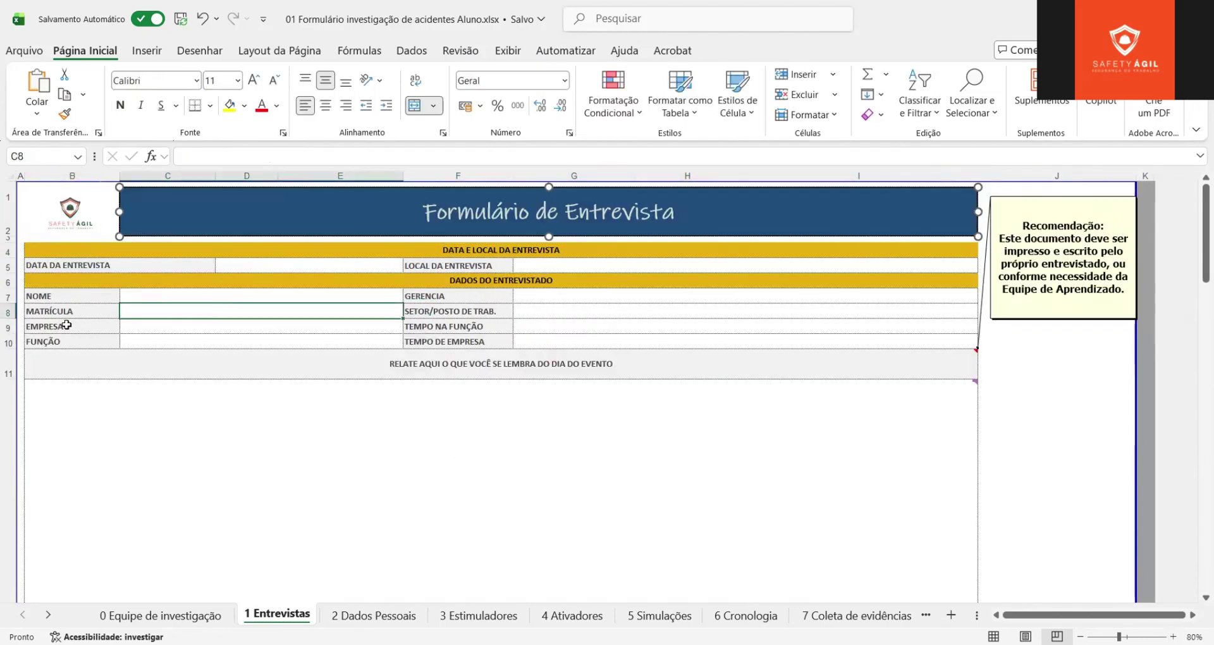
{"action": "left_click", "coordinate": [67, 325]}
{"action": "left_click", "coordinate": [60, 311]}
{"action": "left_click", "coordinate": [58, 340]}
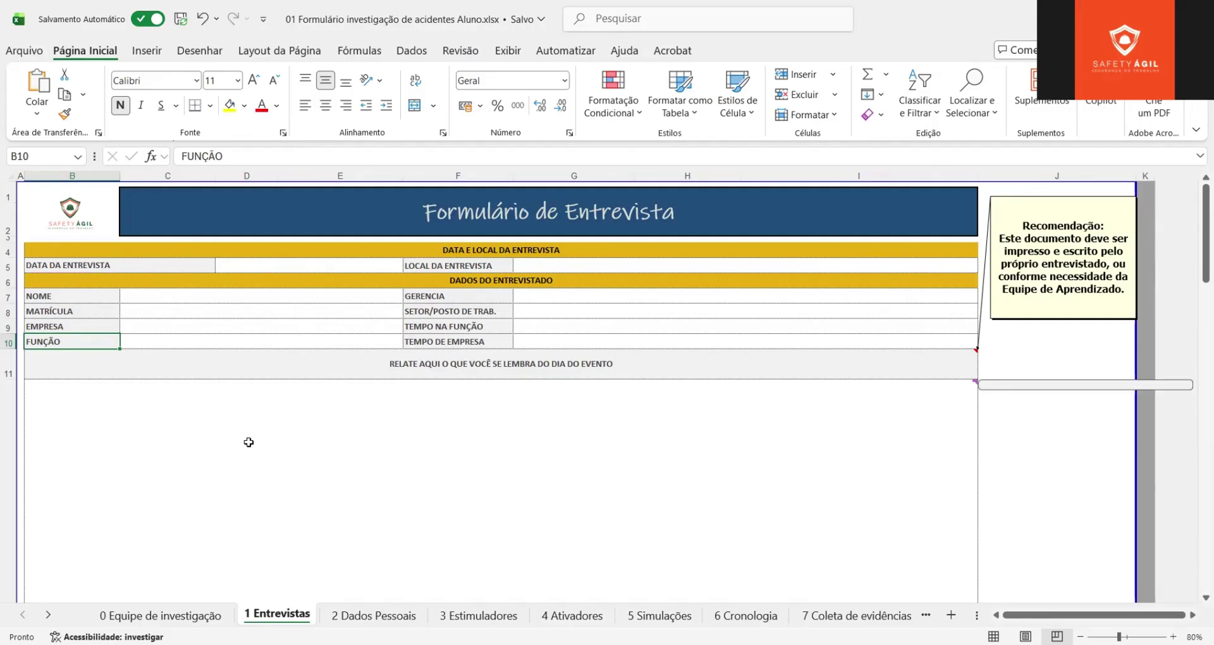
Read the comment thread on the answer area for the interviewee's account of the event day
{"action": "scroll", "coordinate": [249, 442], "scroll_direction": "down", "scroll_amount": 3}
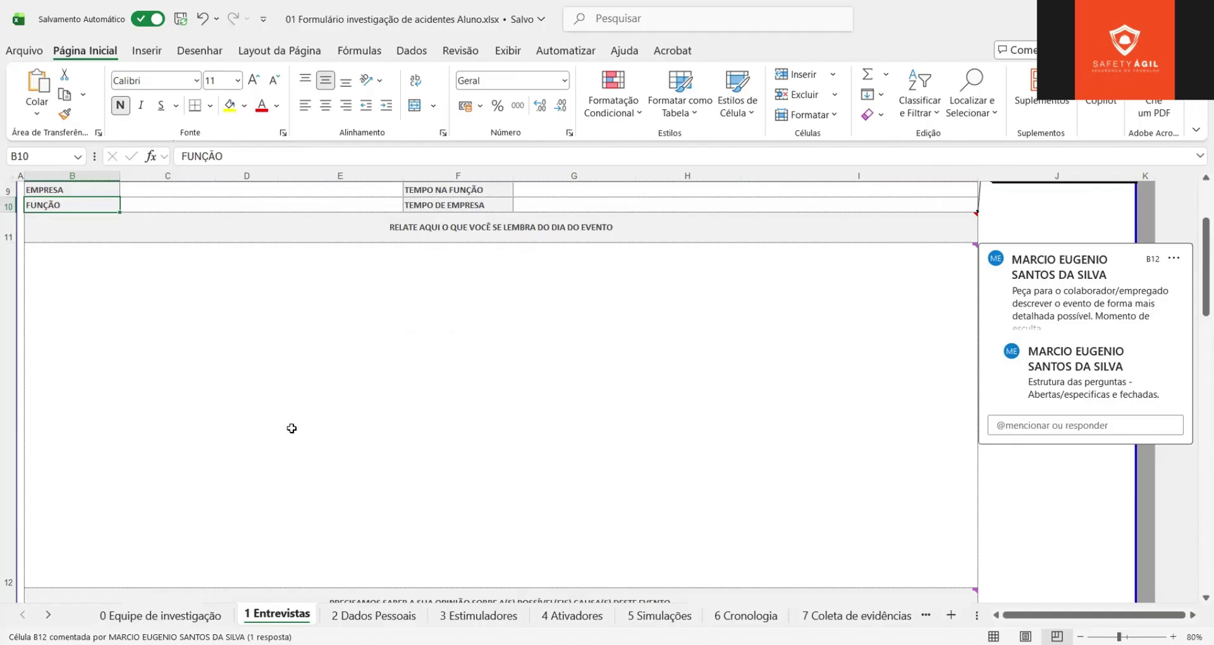
{"action": "left_click", "coordinate": [77, 263]}
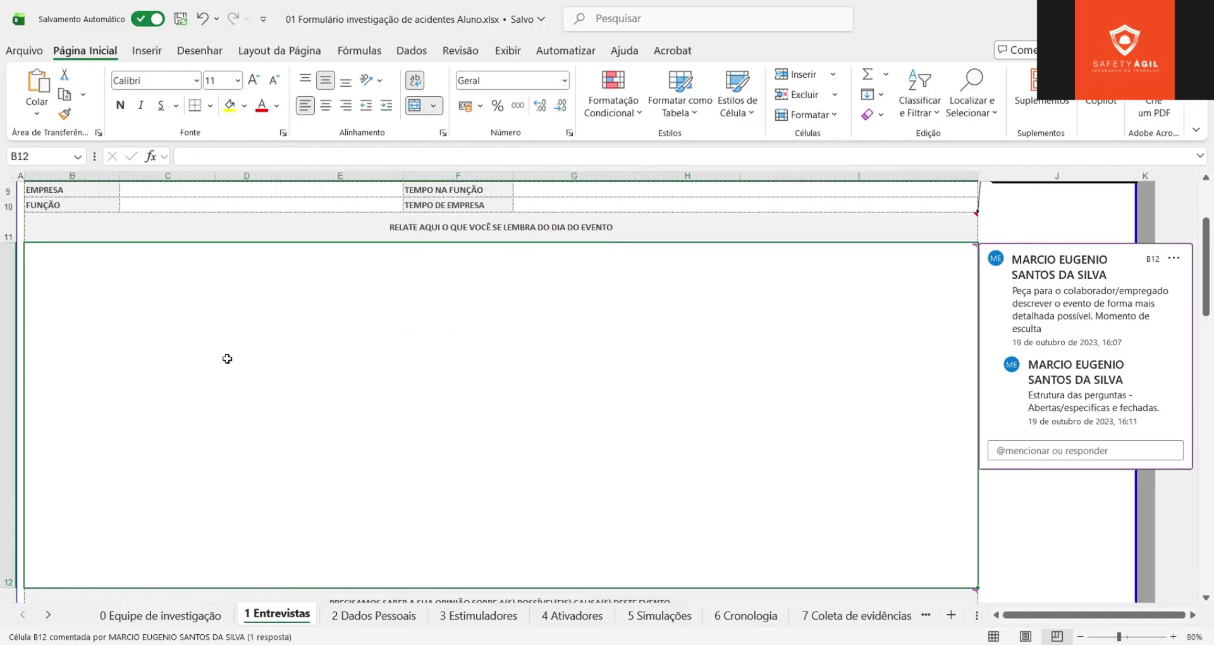
{"action": "scroll", "coordinate": [33, 316], "scroll_direction": "up", "scroll_amount": 1}
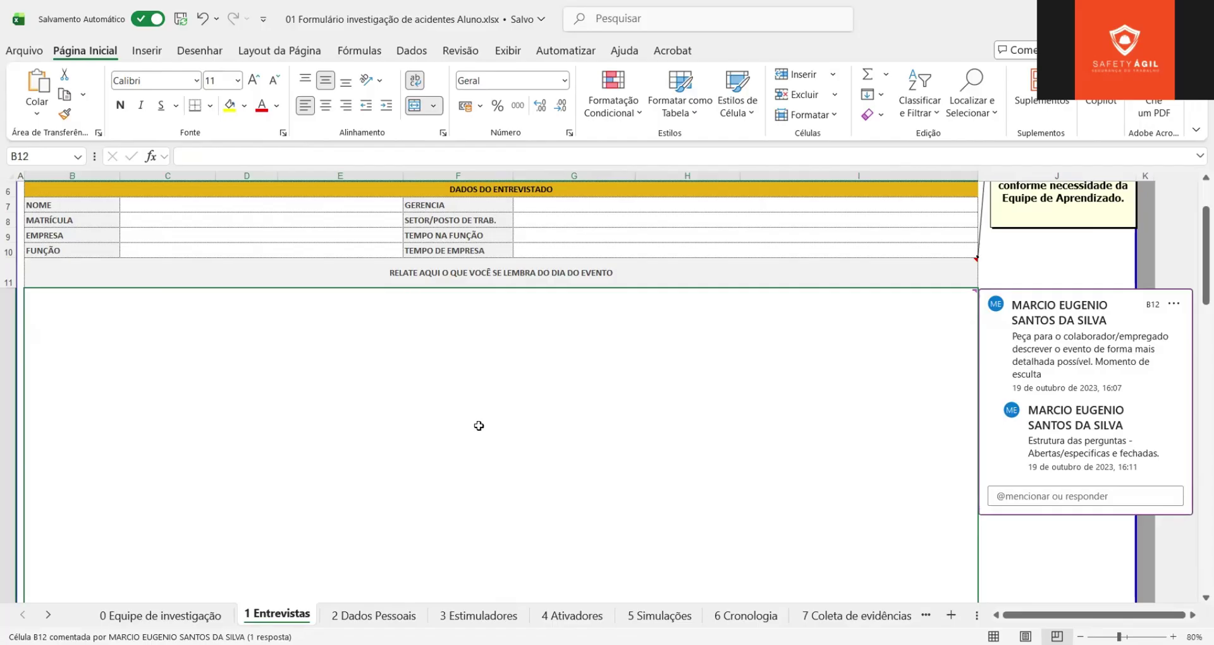
{"action": "scroll", "coordinate": [477, 426], "scroll_direction": "down", "scroll_amount": 2}
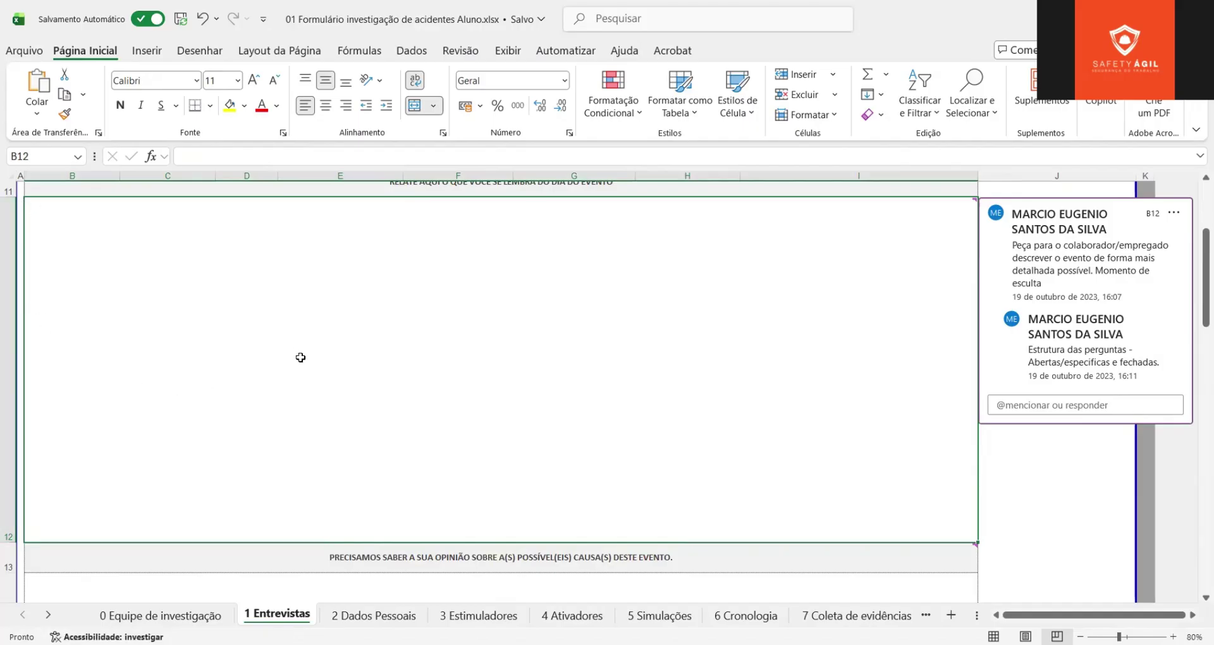
{"action": "scroll", "coordinate": [463, 467], "scroll_direction": "up", "scroll_amount": 3}
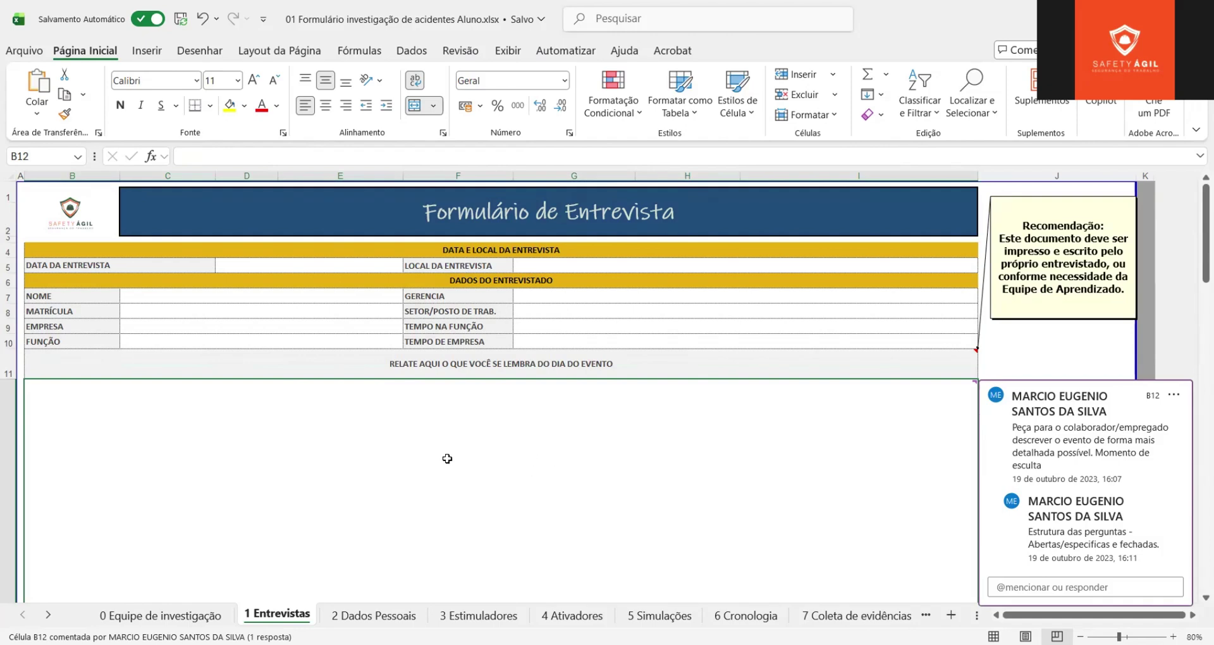
Examine the interview questions on possible causes, EPI use, prevention suggestions and closing points, along with their comments
{"action": "scroll", "coordinate": [447, 455], "scroll_direction": "down", "scroll_amount": 4}
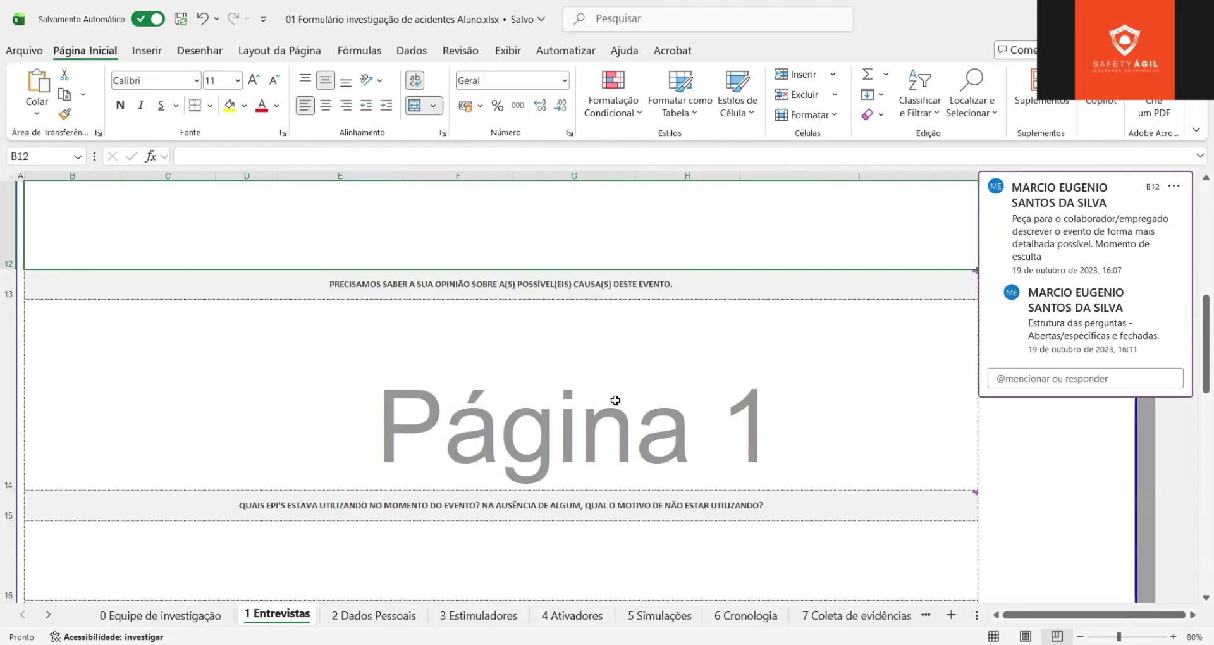
{"action": "scroll", "coordinate": [298, 438], "scroll_direction": "down", "scroll_amount": 2}
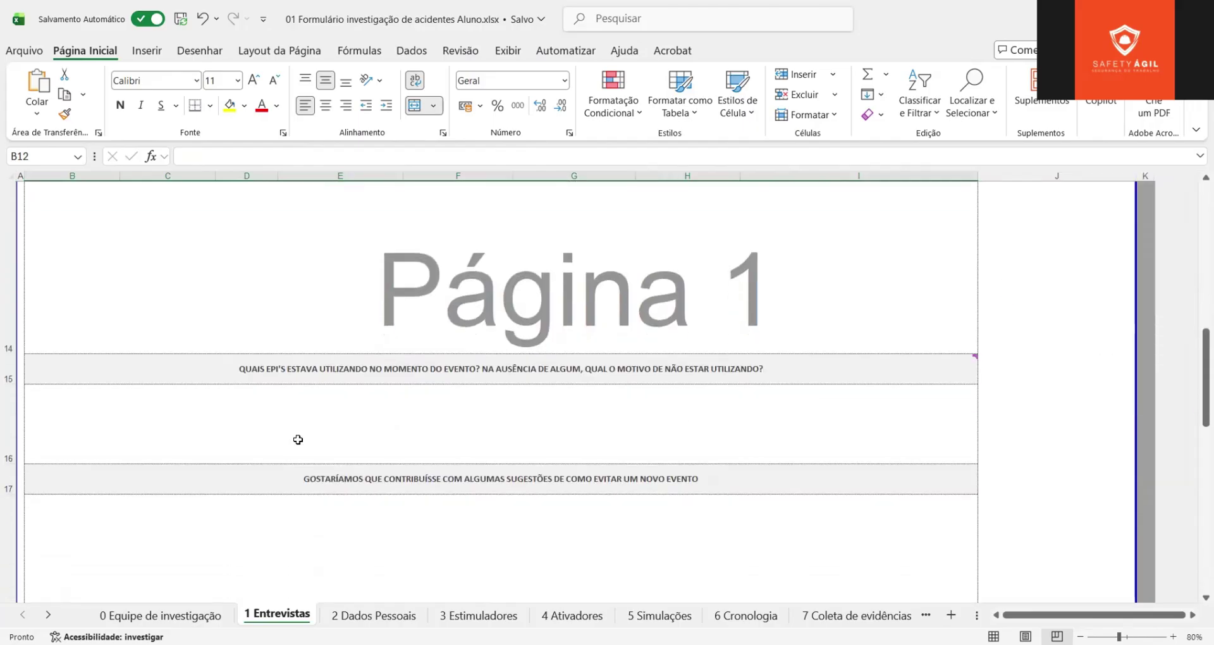
{"action": "scroll", "coordinate": [297, 440], "scroll_direction": "down", "scroll_amount": 2}
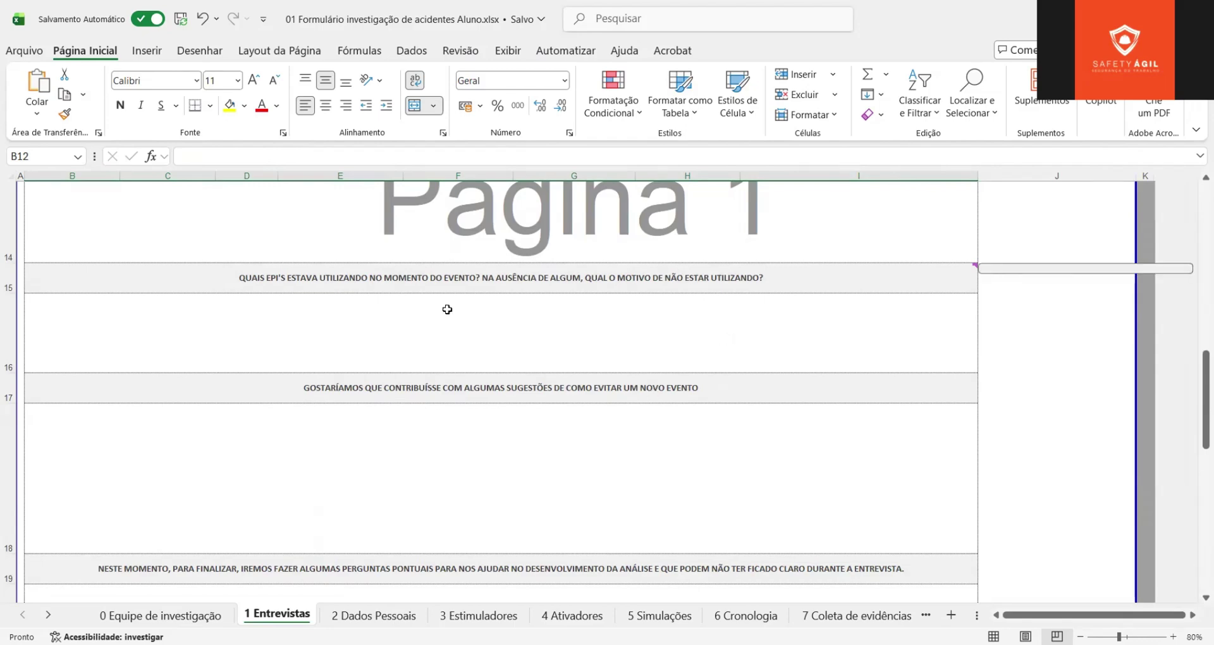
{"action": "mouse_move", "coordinate": [685, 273]}
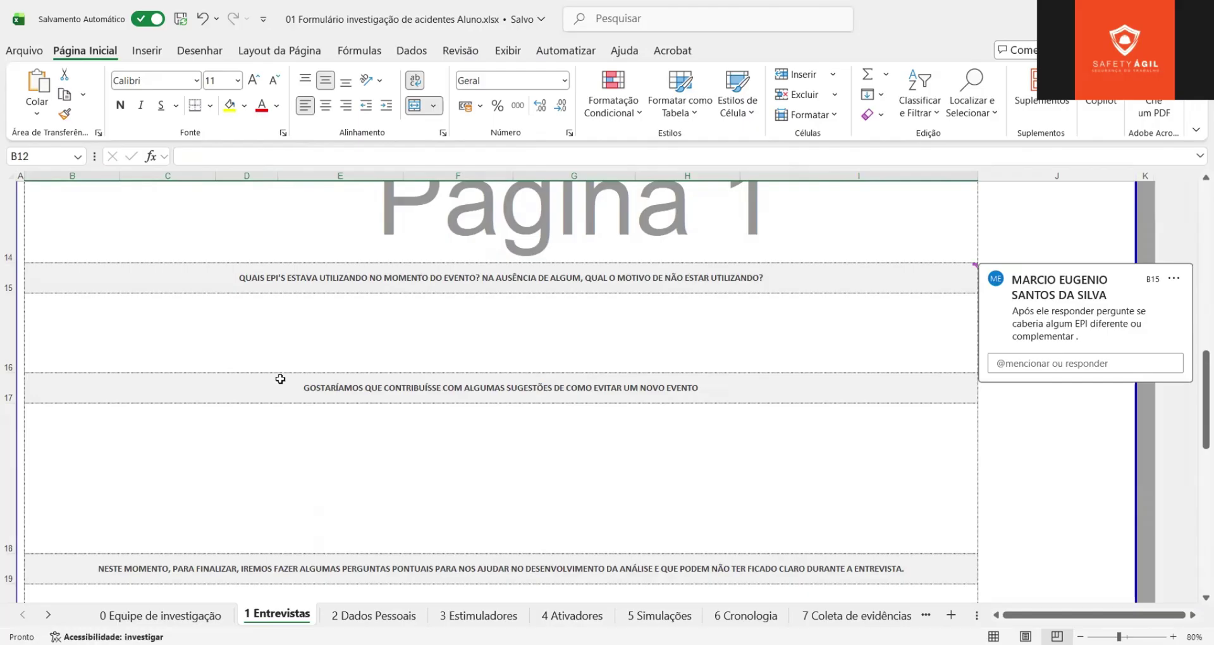
{"action": "scroll", "coordinate": [314, 356], "scroll_direction": "down", "scroll_amount": 2}
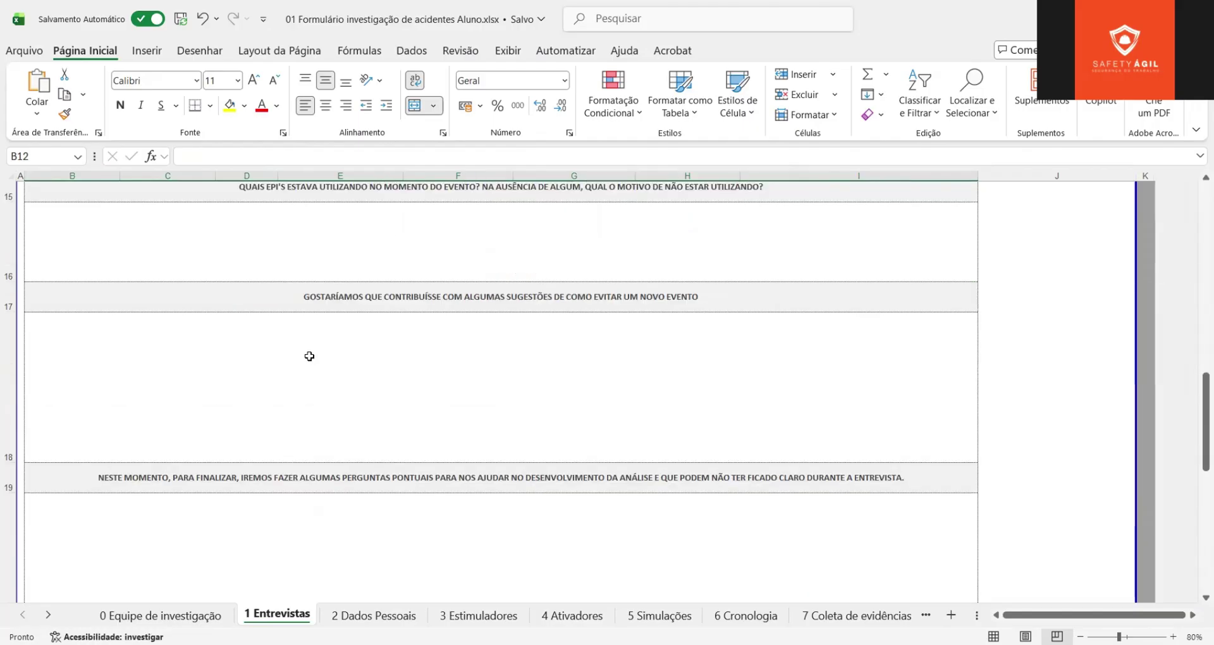
{"action": "left_click", "coordinate": [308, 357]}
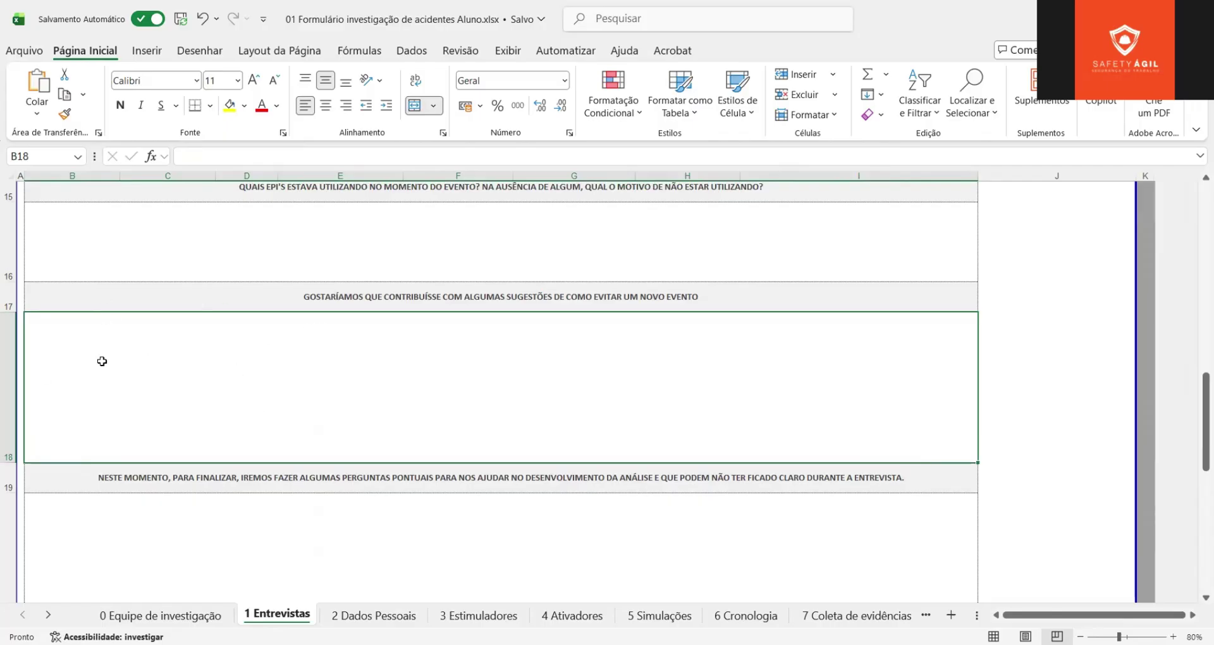
{"action": "scroll", "coordinate": [315, 377], "scroll_direction": "up", "scroll_amount": 2}
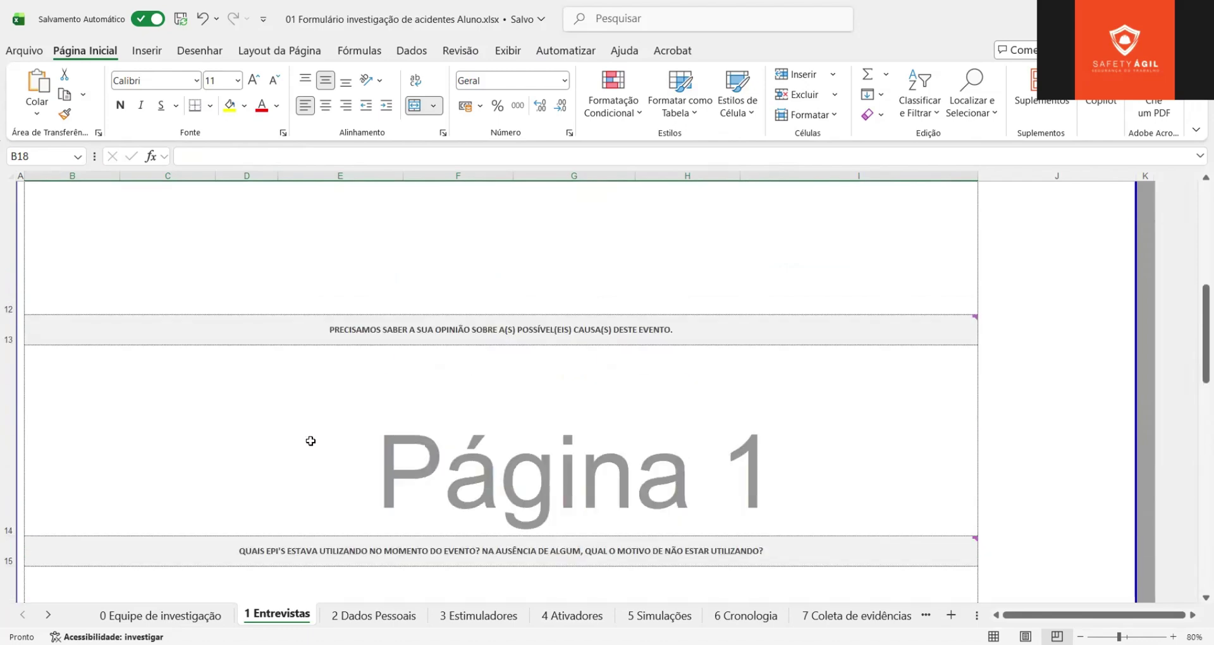
{"action": "scroll", "coordinate": [310, 441], "scroll_direction": "up", "scroll_amount": 3}
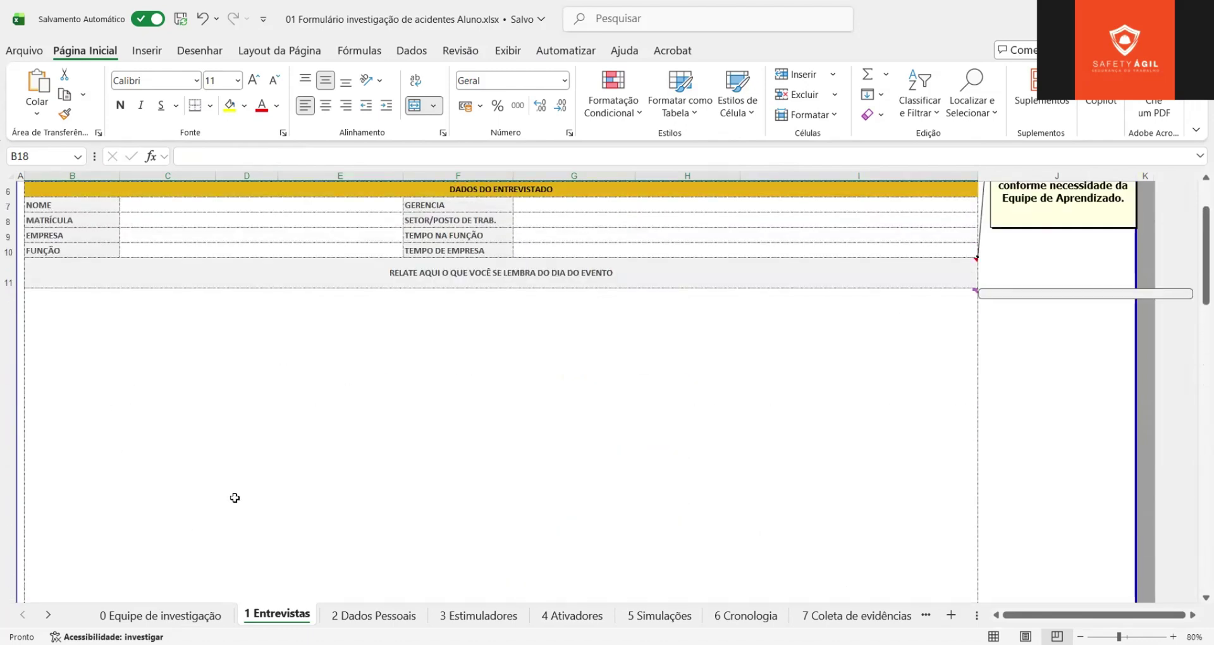
{"action": "scroll", "coordinate": [328, 427], "scroll_direction": "down", "scroll_amount": 3}
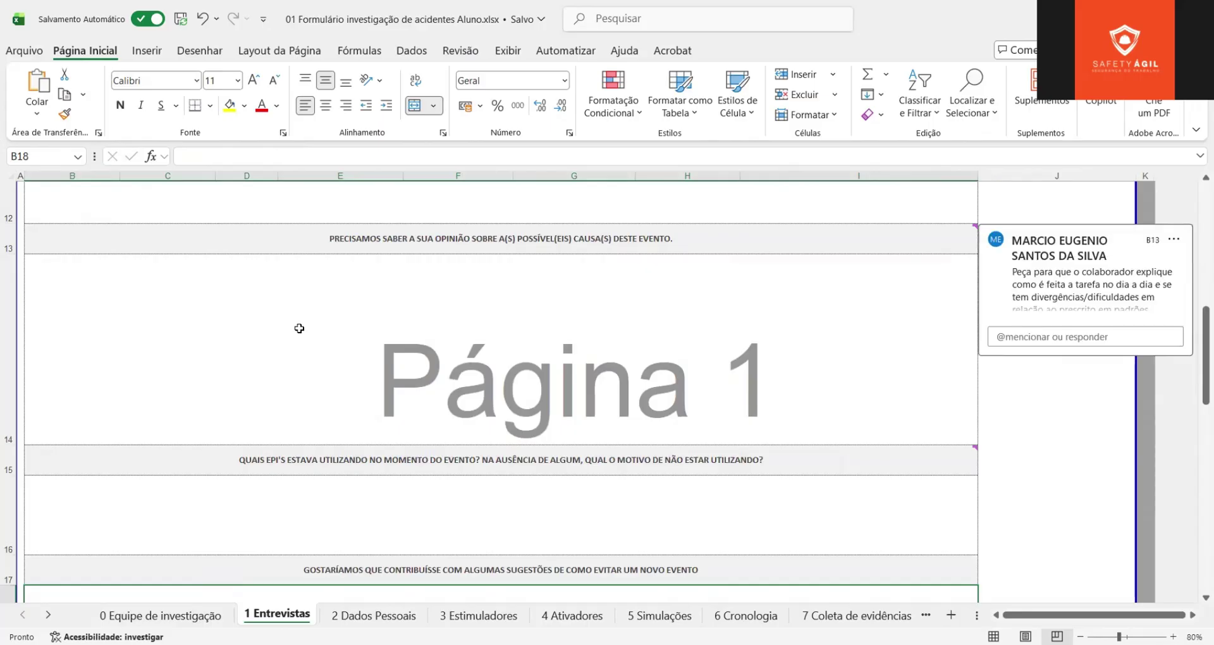
{"action": "scroll", "coordinate": [295, 333], "scroll_direction": "down", "scroll_amount": 2}
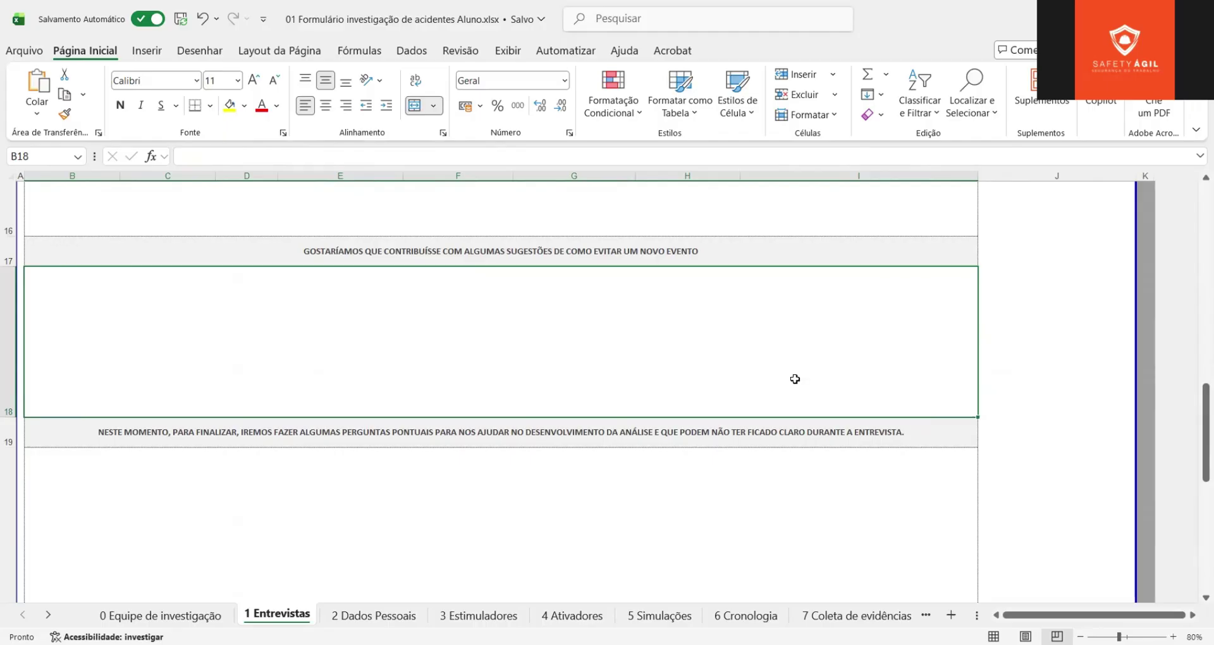
{"action": "scroll", "coordinate": [253, 408], "scroll_direction": "down", "scroll_amount": 3}
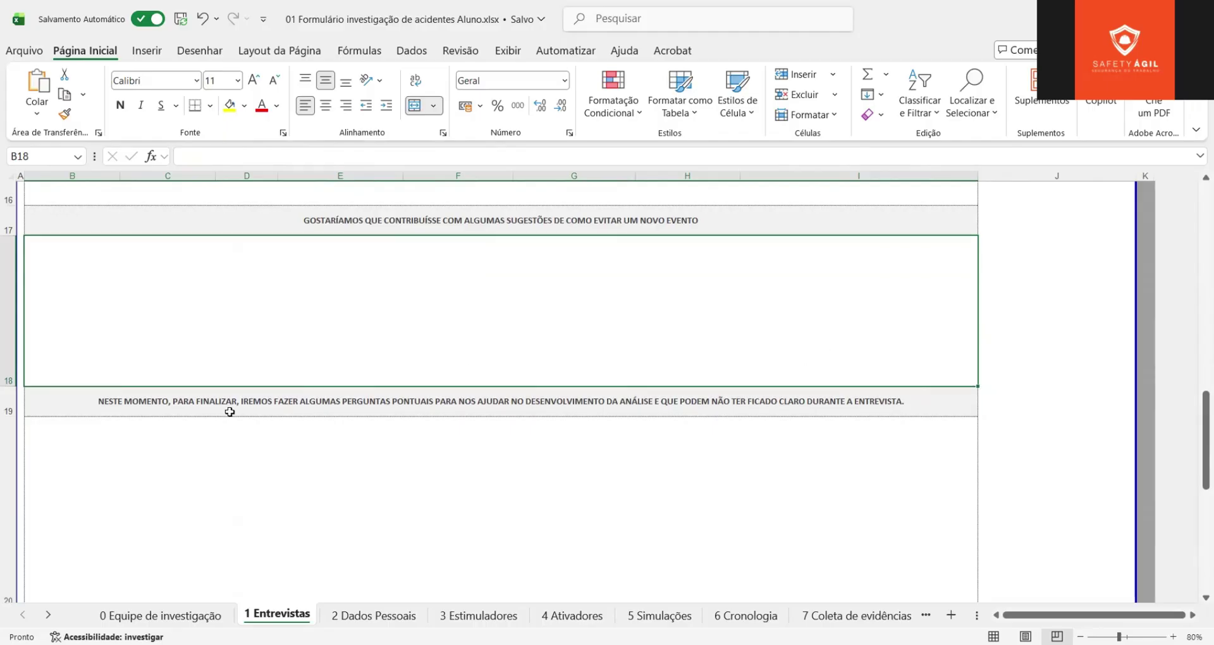
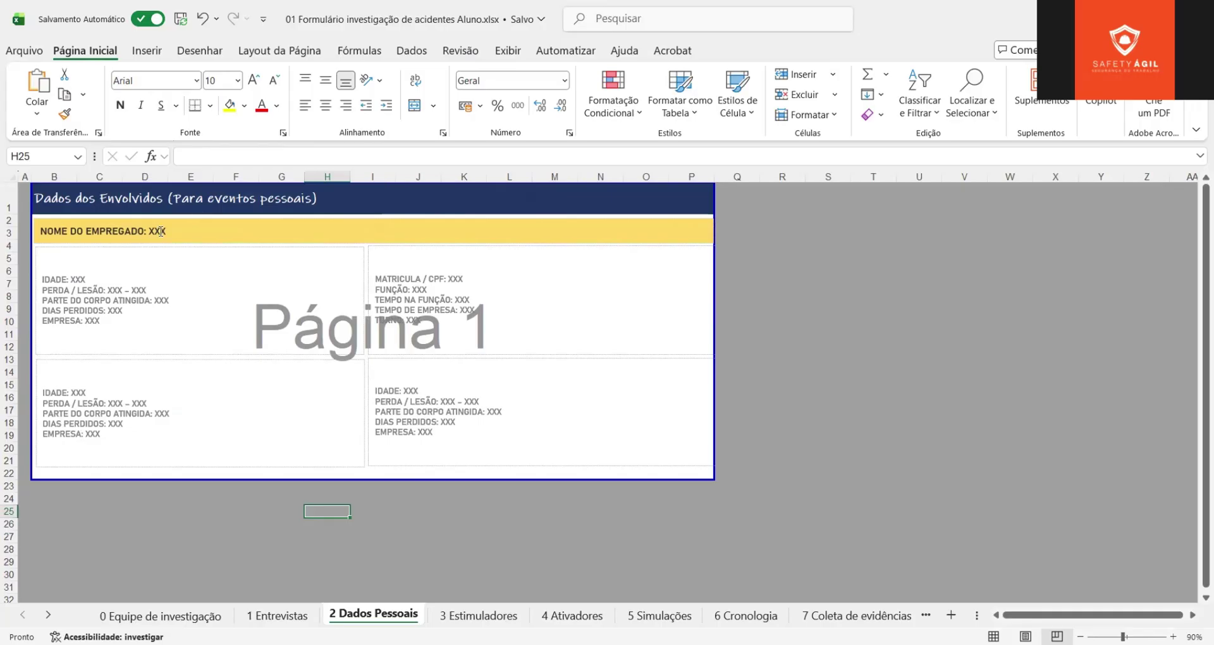
Examine the employee data blocks on the 2 Dados Pessoais sheet, covering age, injury, lost days, registration number, job function and company time
{"action": "left_click", "coordinate": [43, 279]}
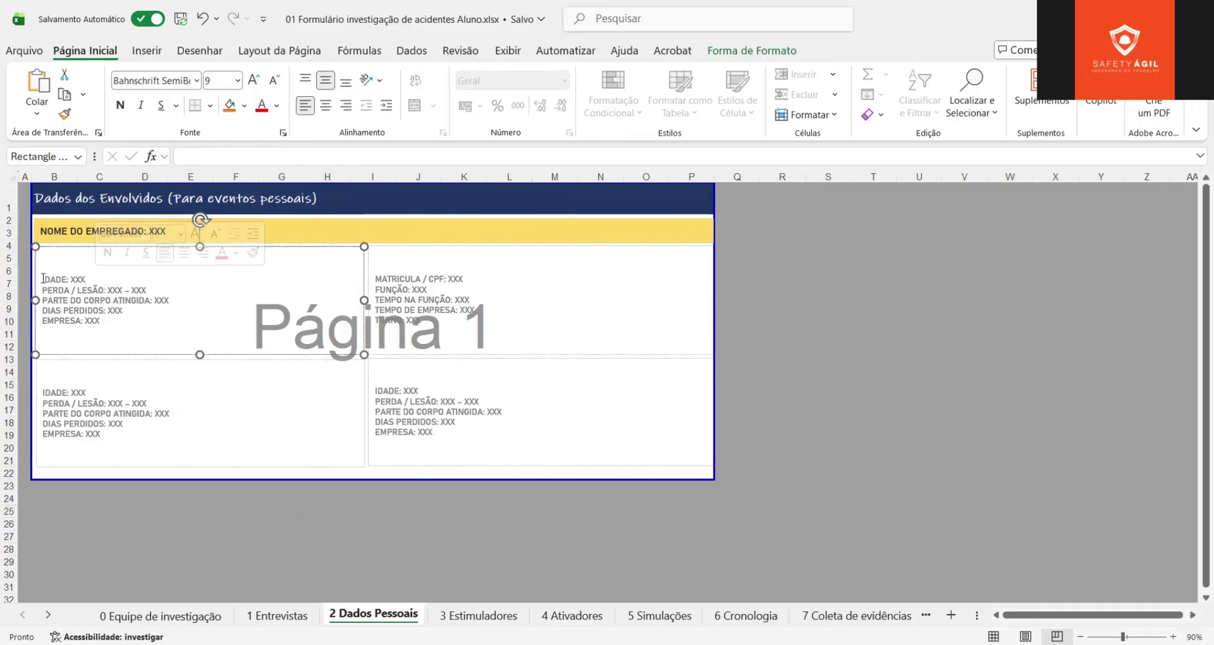
{"action": "left_click_drag", "start_coordinate": [43, 278], "coordinate": [102, 321]}
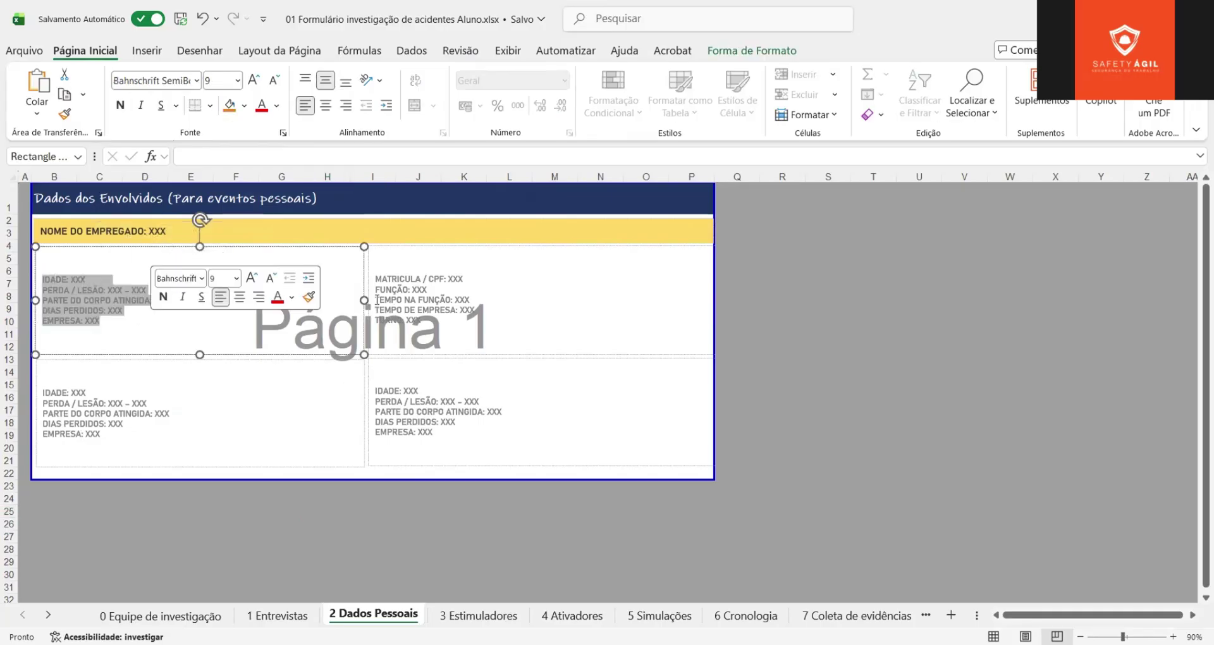
{"action": "left_click_drag", "start_coordinate": [382, 271], "coordinate": [498, 342]}
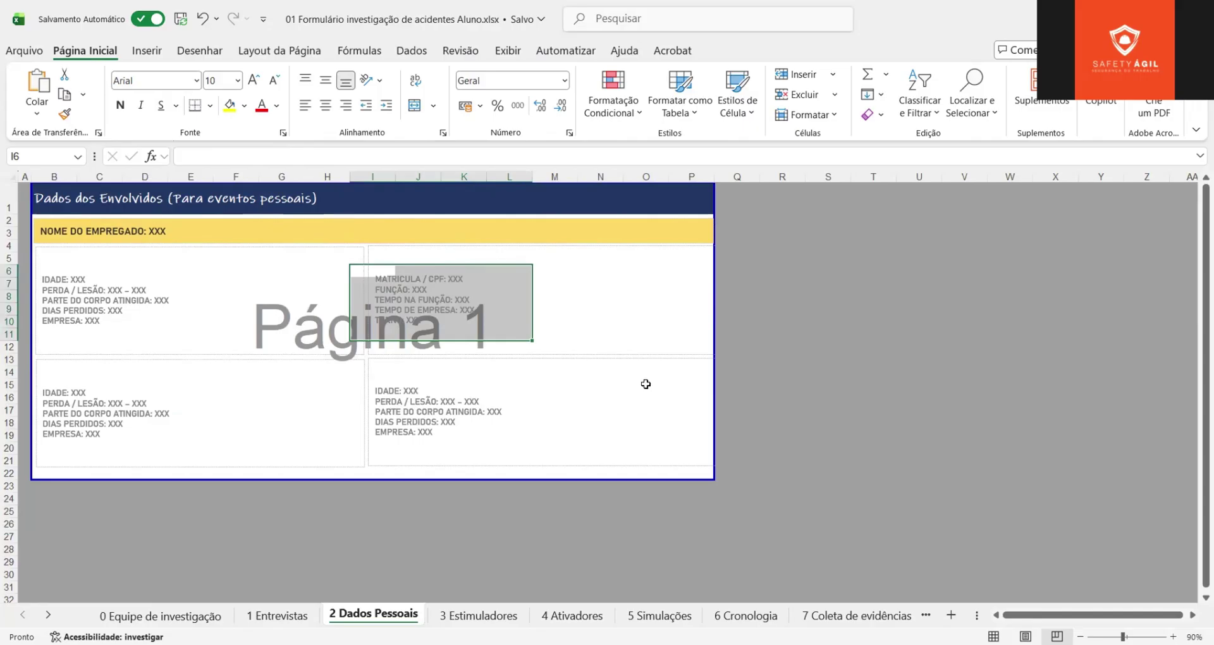
{"action": "left_click", "coordinate": [676, 400]}
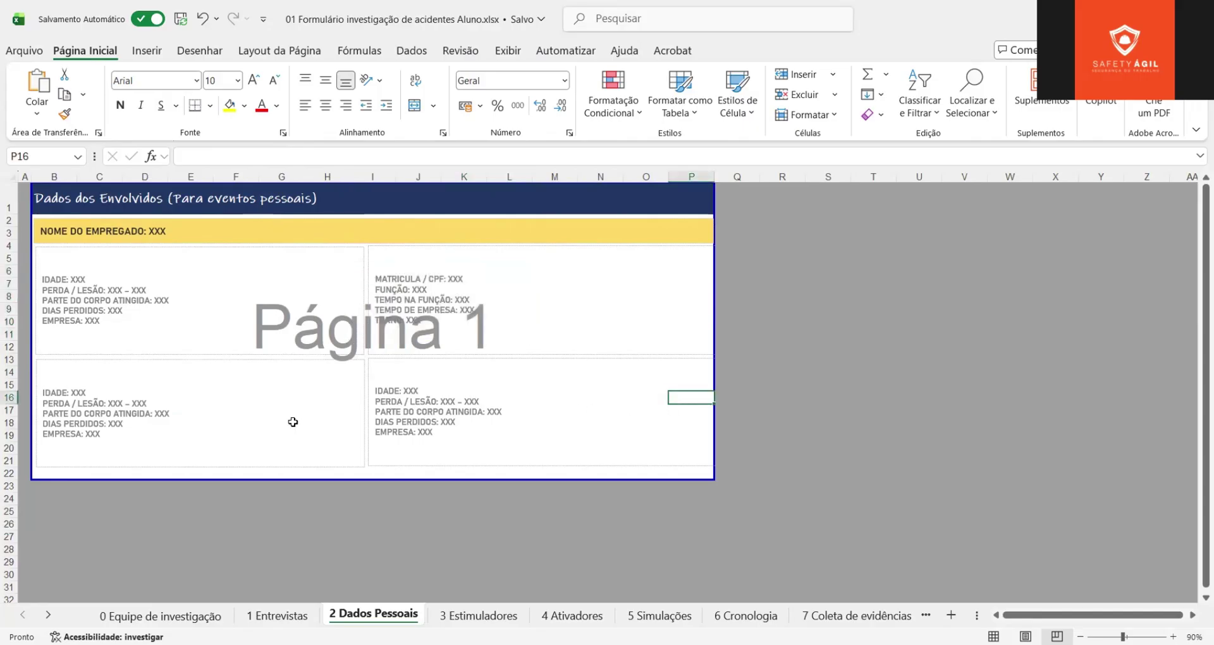
Open the 3 Estimuladores sheet and examine the Colaborador items from Tempo de casa to Outros
{"action": "left_click", "coordinate": [481, 612]}
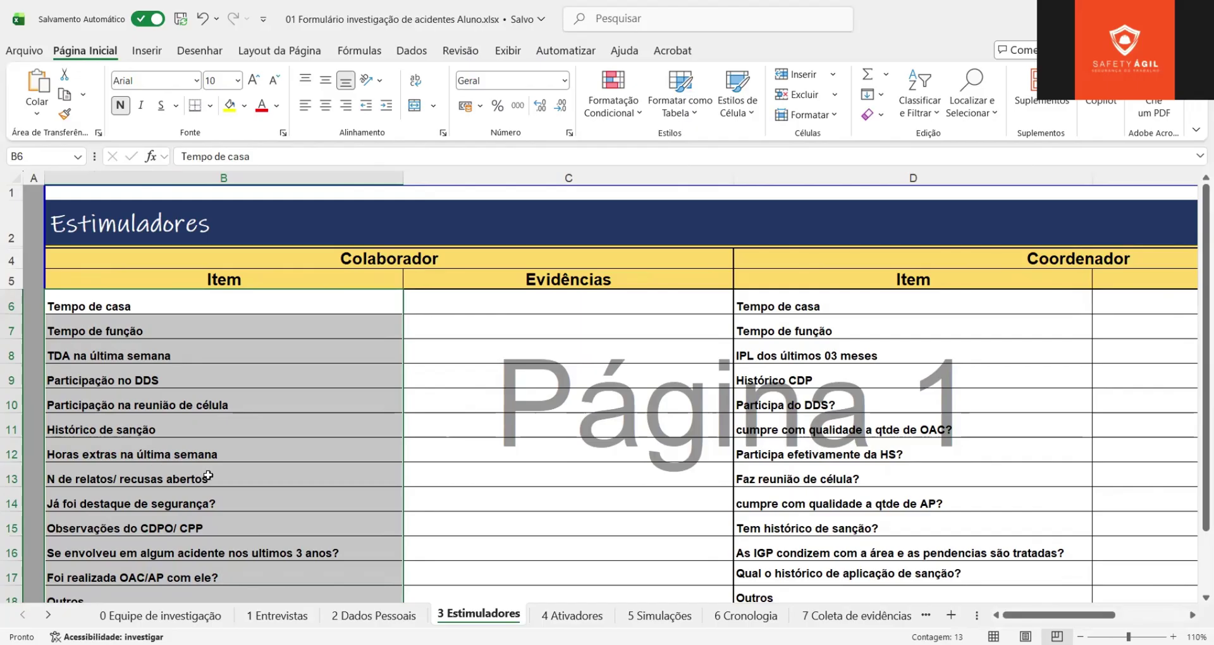
{"action": "left_click", "coordinate": [266, 476]}
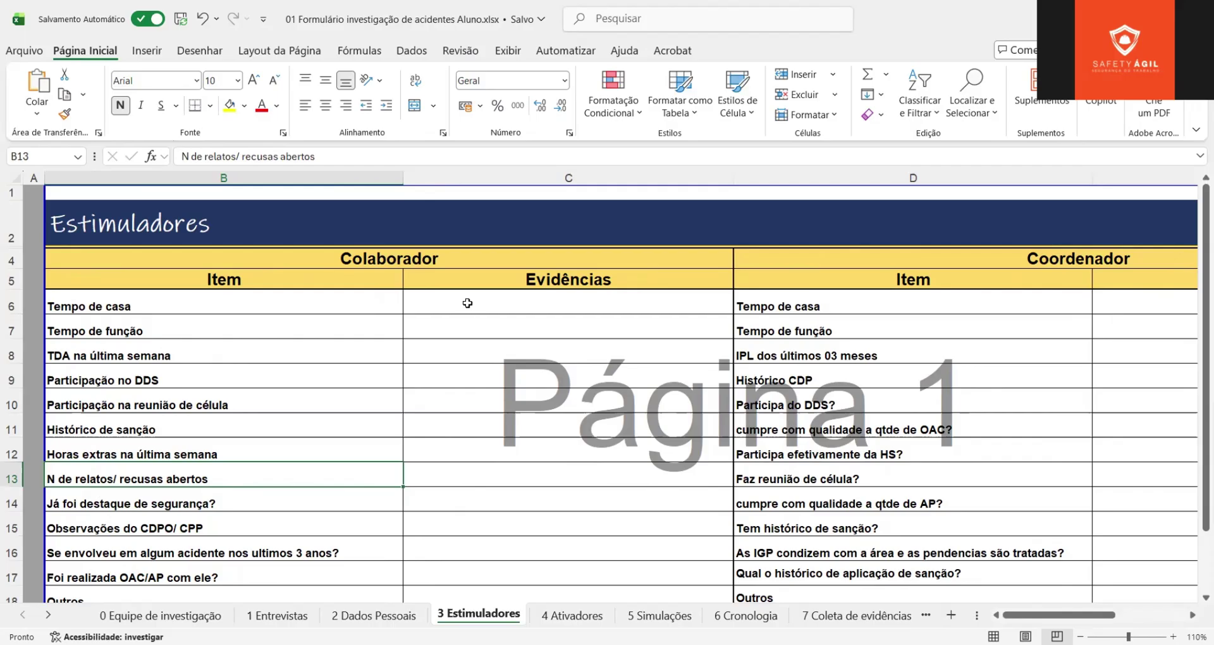
{"action": "left_click", "coordinate": [132, 426]}
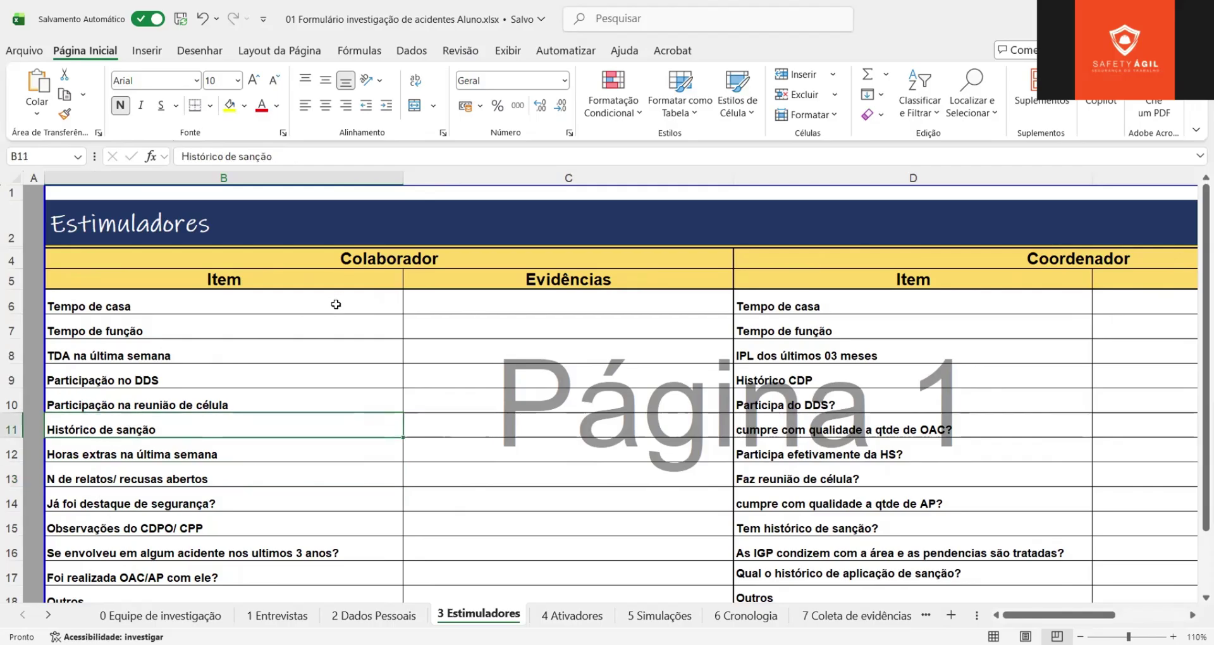
{"action": "left_click_drag", "start_coordinate": [336, 304], "coordinate": [318, 525]}
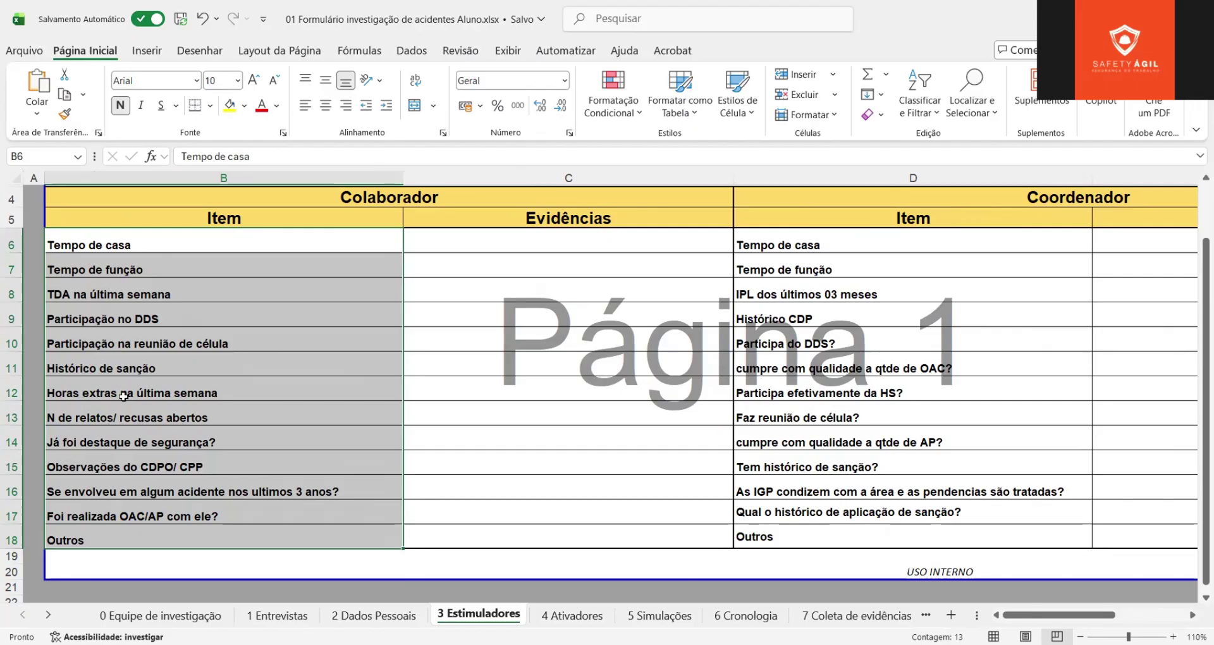
{"action": "scroll", "coordinate": [382, 391], "scroll_direction": "up", "scroll_amount": 1}
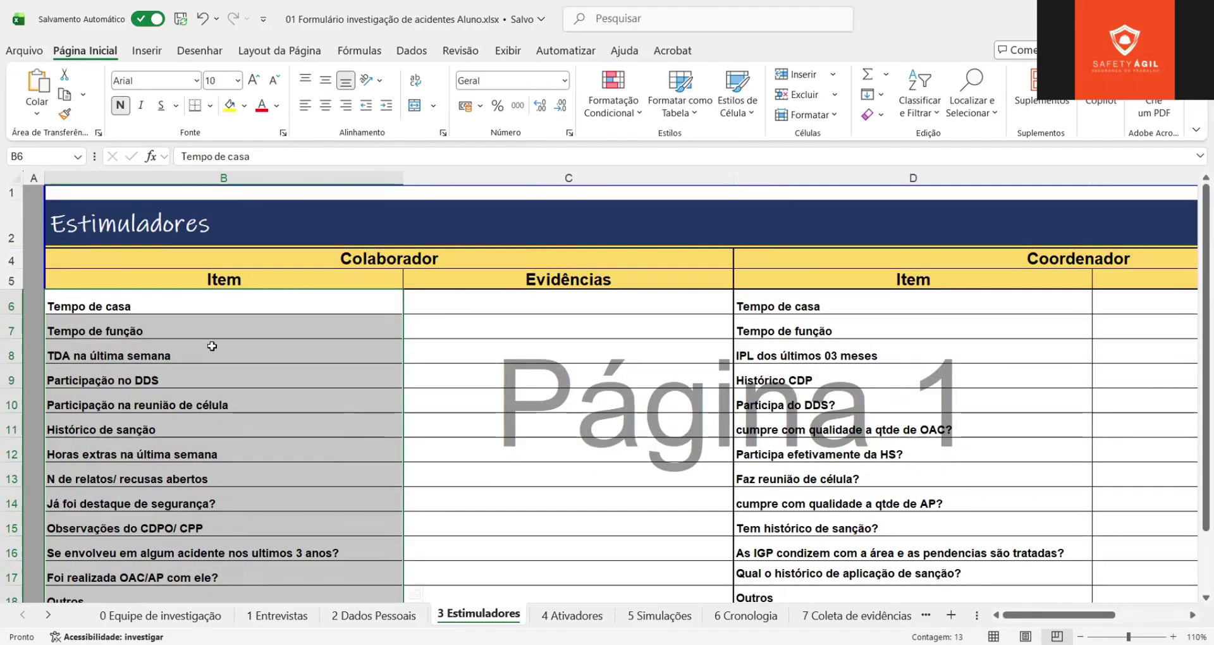
Open the 4 Ativadores sheet and examine the social, psychological, physiological and cognitive answer areas
{"action": "left_click", "coordinate": [573, 615]}
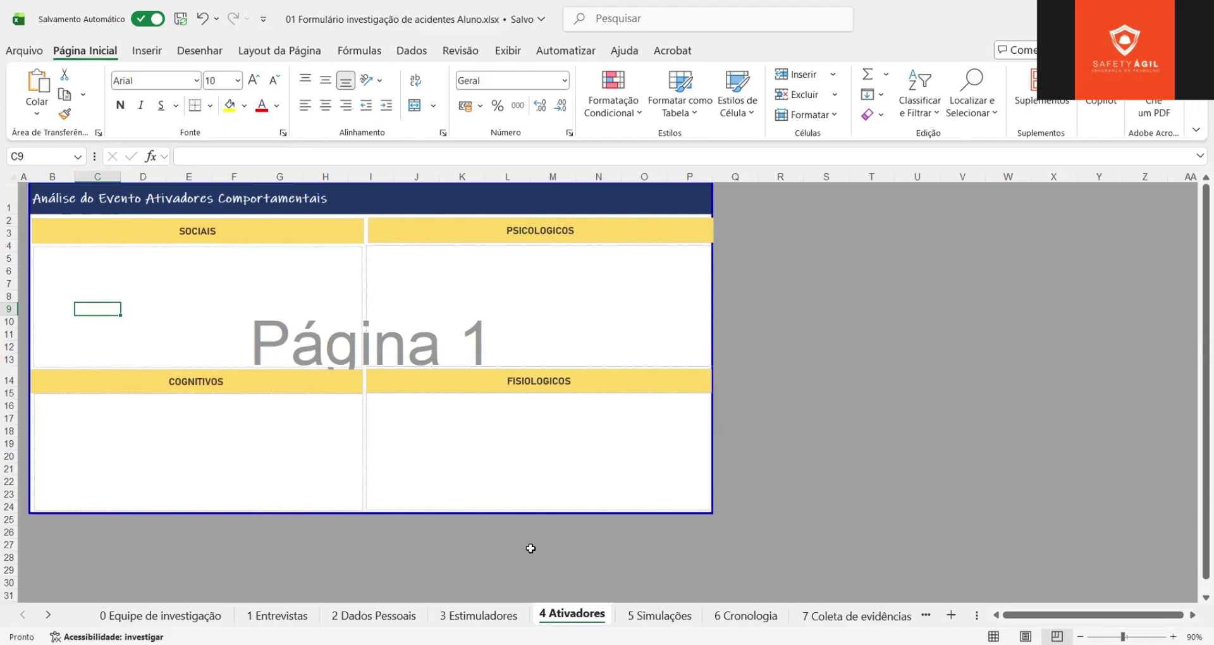
{"action": "left_click", "coordinate": [190, 268]}
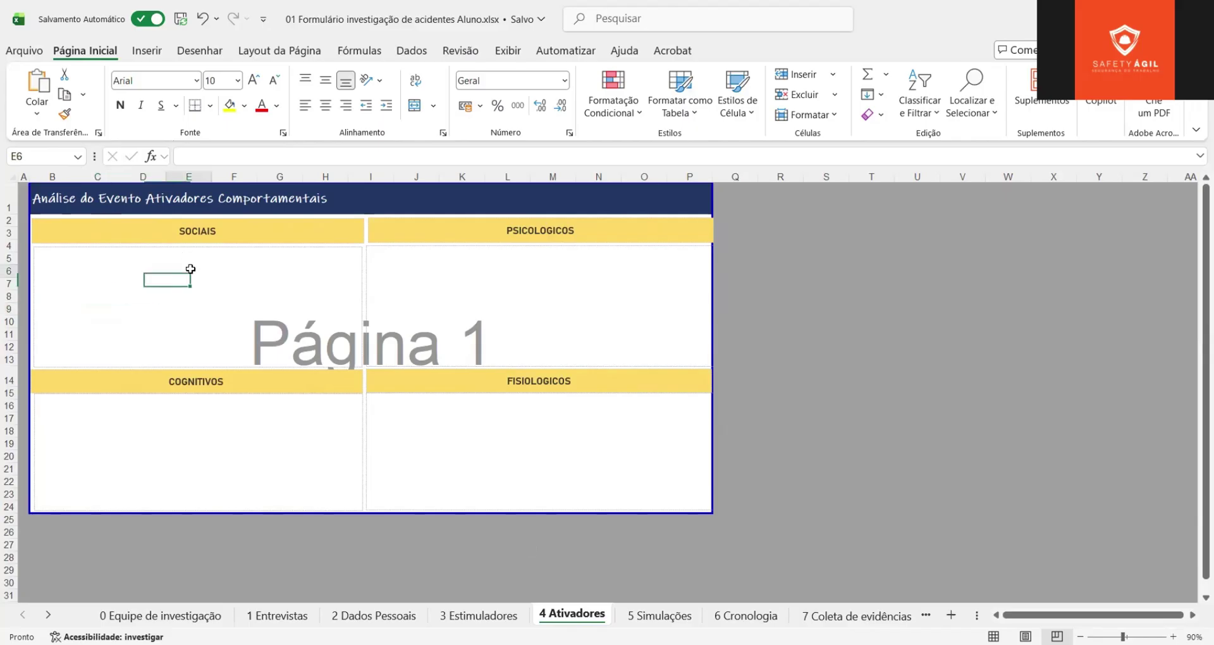
{"action": "left_click", "coordinate": [516, 288]}
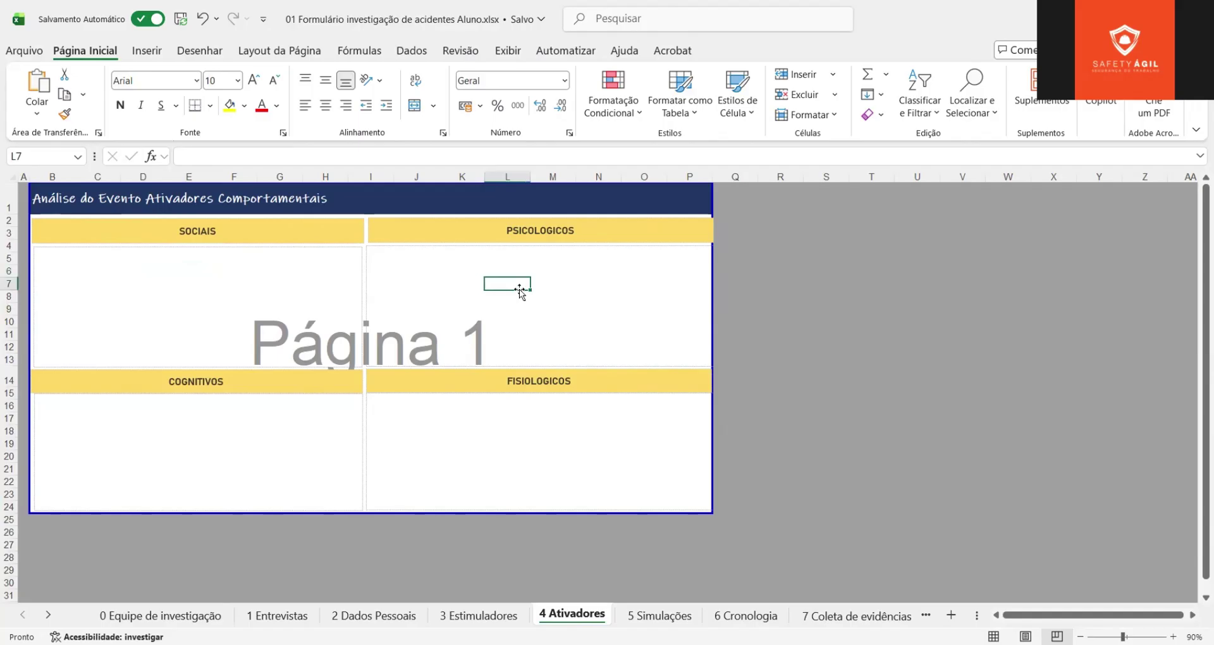
{"action": "left_click", "coordinate": [505, 454]}
{"action": "left_click", "coordinate": [139, 456]}
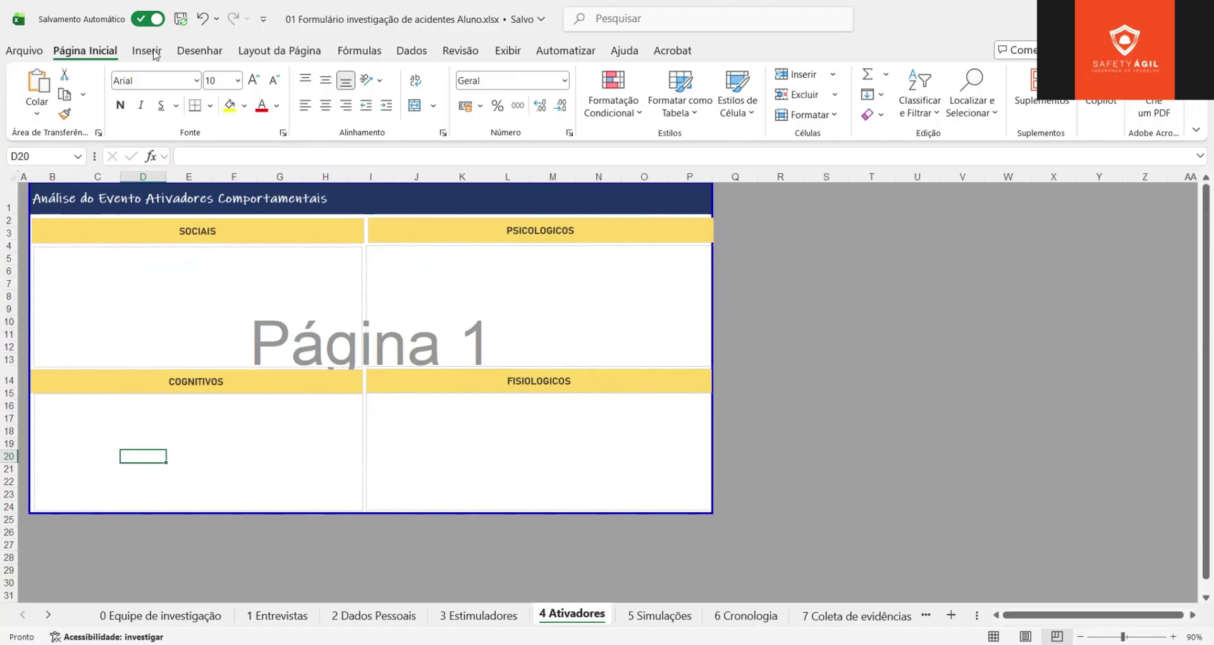
{"action": "left_click_drag", "start_coordinate": [111, 268], "coordinate": [268, 339]}
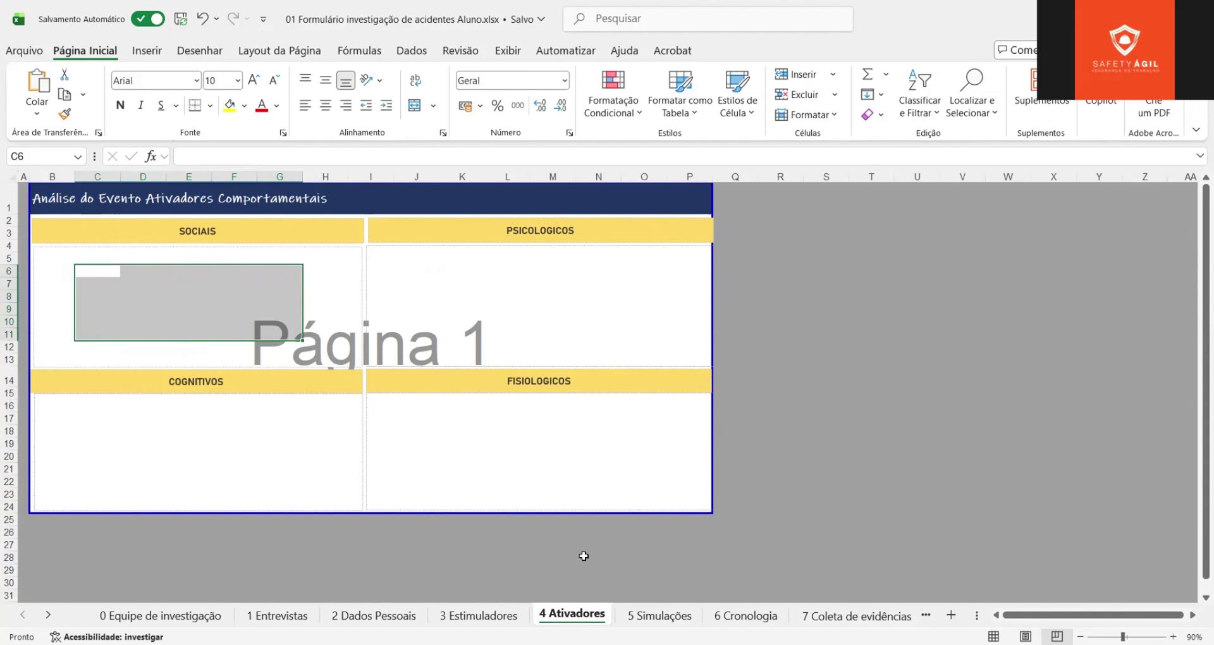
Open the 5 Simulações sheet and examine the Informações Complementares and Simulação detalhada - croqui header
{"action": "left_click", "coordinate": [659, 616]}
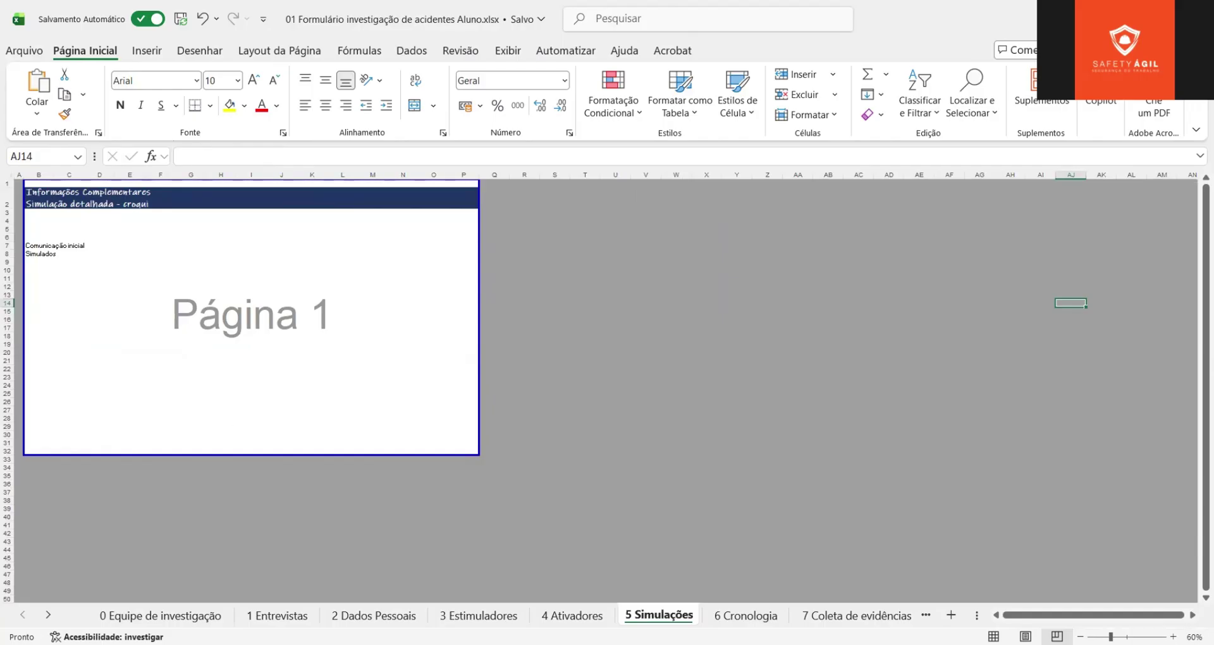
{"action": "left_click", "coordinate": [1173, 637]}
{"action": "left_click", "coordinate": [1173, 637]}
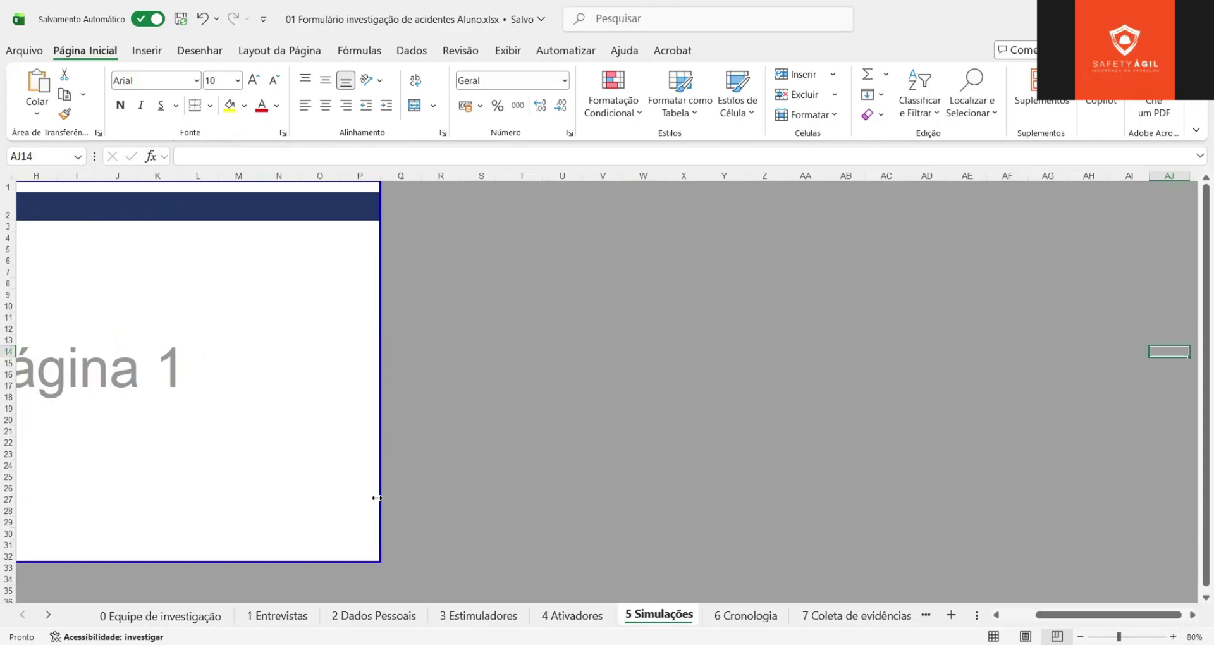
{"action": "left_click_drag", "start_coordinate": [321, 477], "coordinate": [22, 451]}
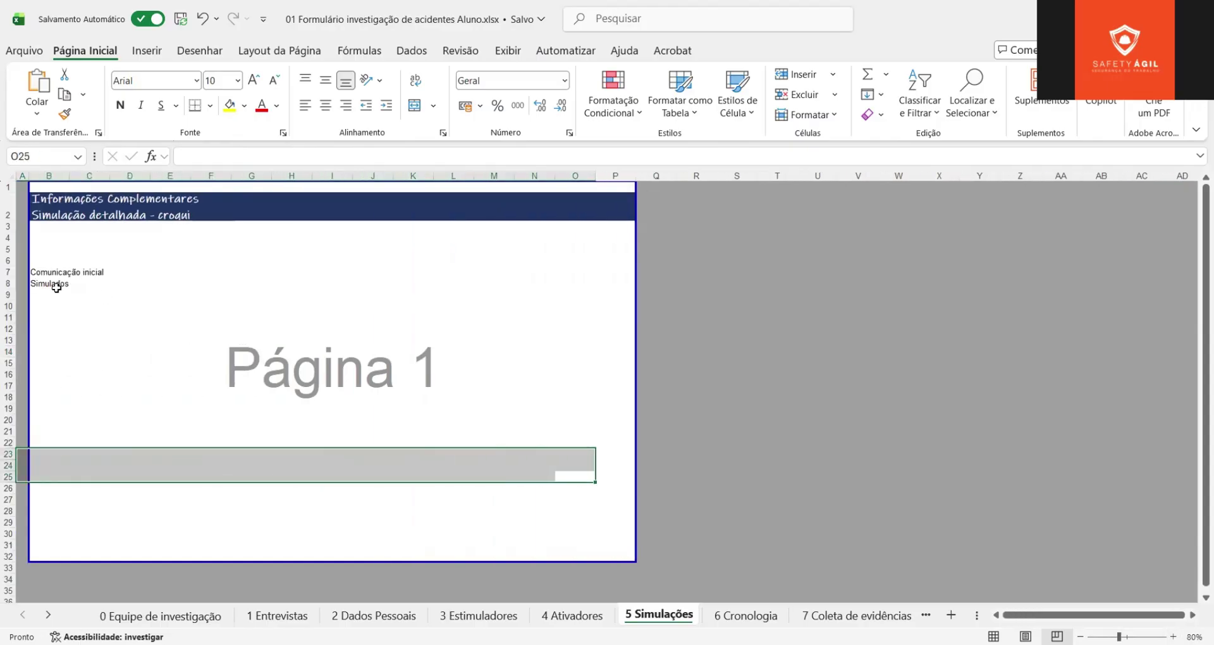
Examine the blank sketch space on the simulation sheet around the Comunicação inicial and Simulados entries
{"action": "left_click", "coordinate": [48, 229]}
{"action": "left_click", "coordinate": [172, 262]}
{"action": "left_click", "coordinate": [409, 263]}
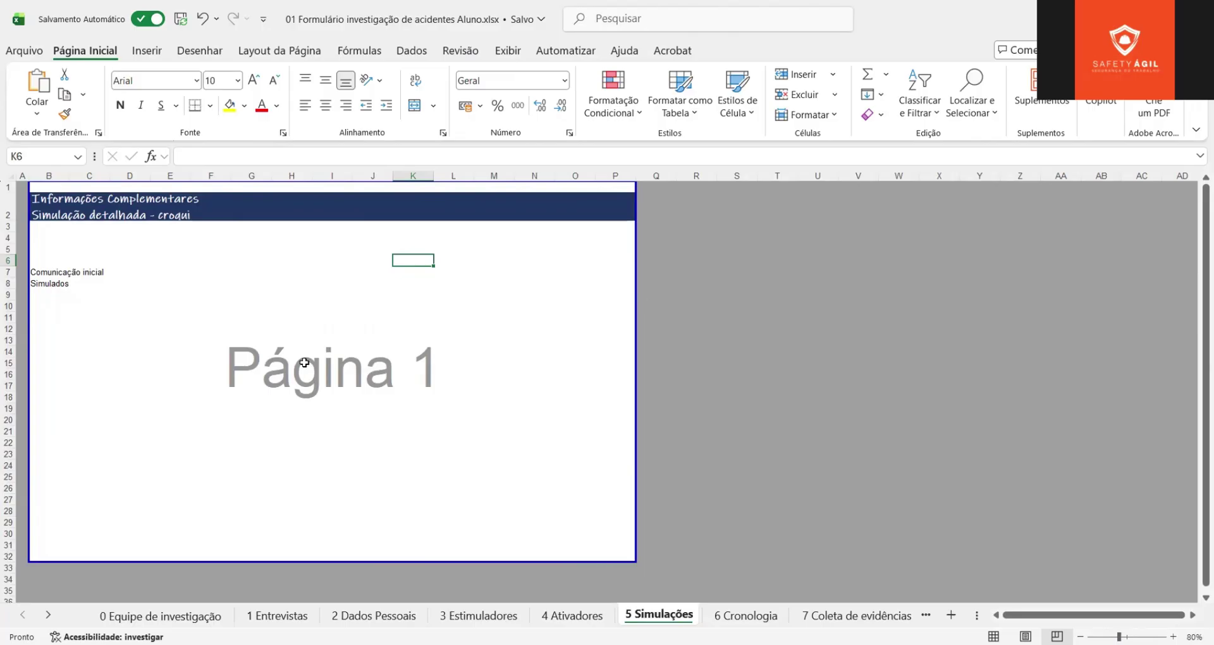
{"action": "left_click", "coordinate": [51, 237]}
{"action": "left_click", "coordinate": [203, 258]}
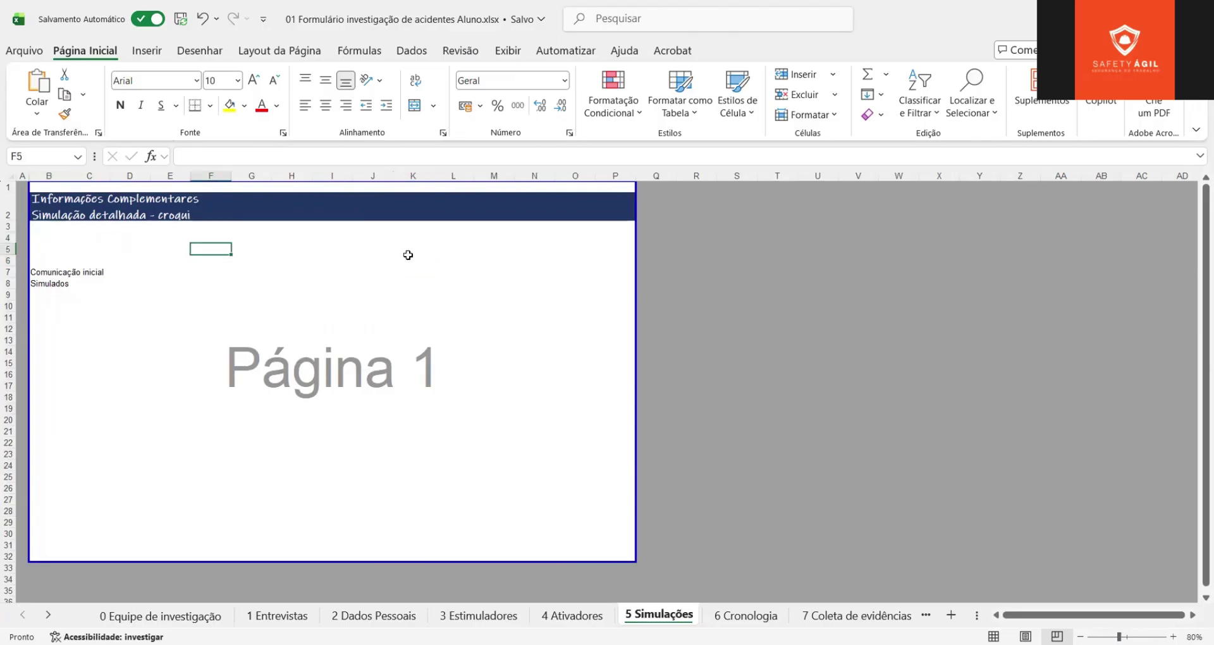
{"action": "left_click", "coordinate": [408, 259]}
{"action": "left_click_drag", "start_coordinate": [535, 260], "coordinate": [575, 260]}
{"action": "left_click", "coordinate": [145, 408]}
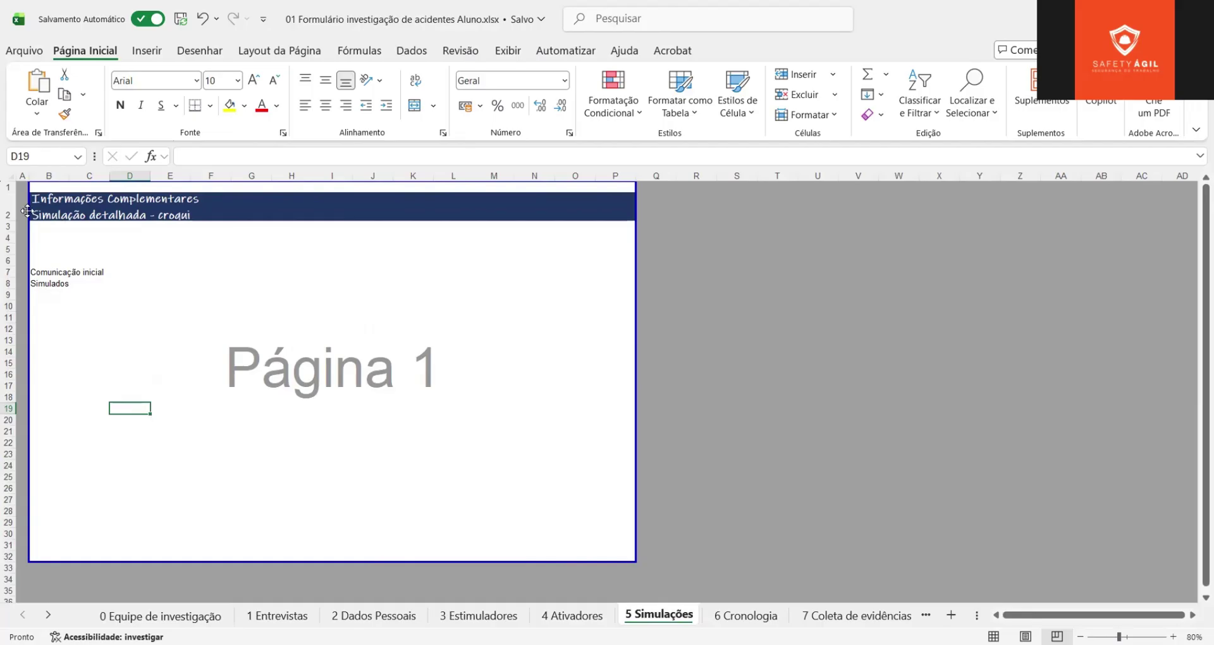
{"action": "left_click", "coordinate": [50, 253]}
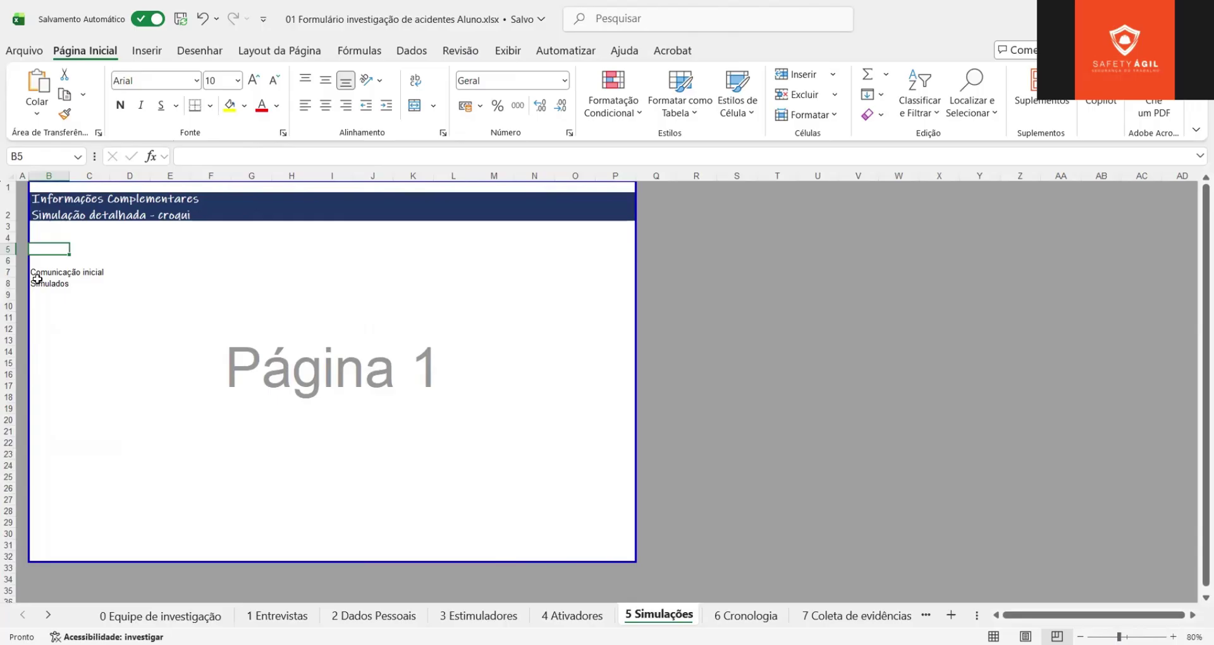
{"action": "left_click", "coordinate": [294, 259]}
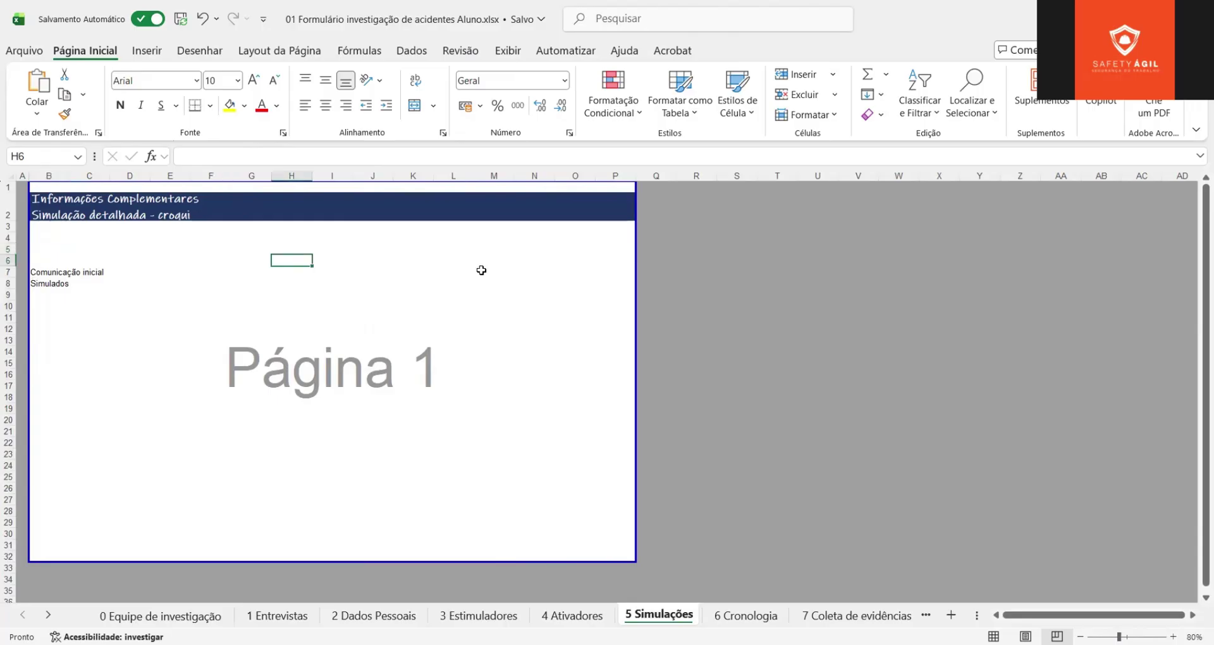
{"action": "left_click", "coordinate": [612, 295]}
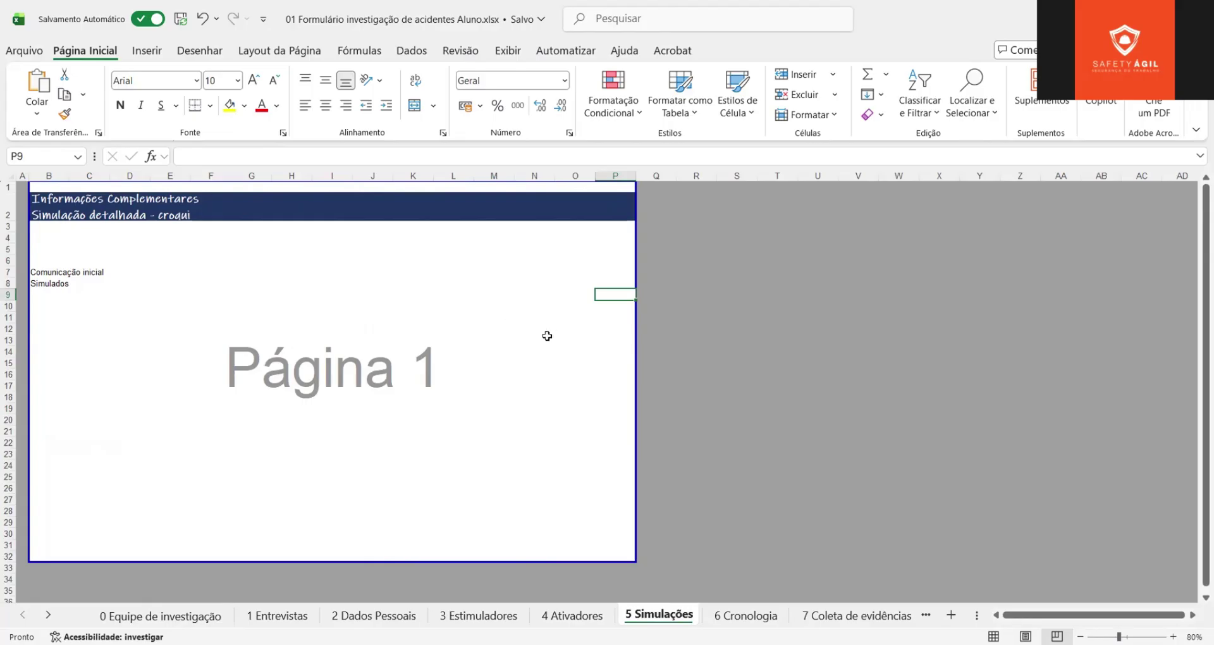
Open the 6 Cronologia sheet and examine the first description rows of the Sequência dos Fatos table
{"action": "left_click", "coordinate": [742, 617]}
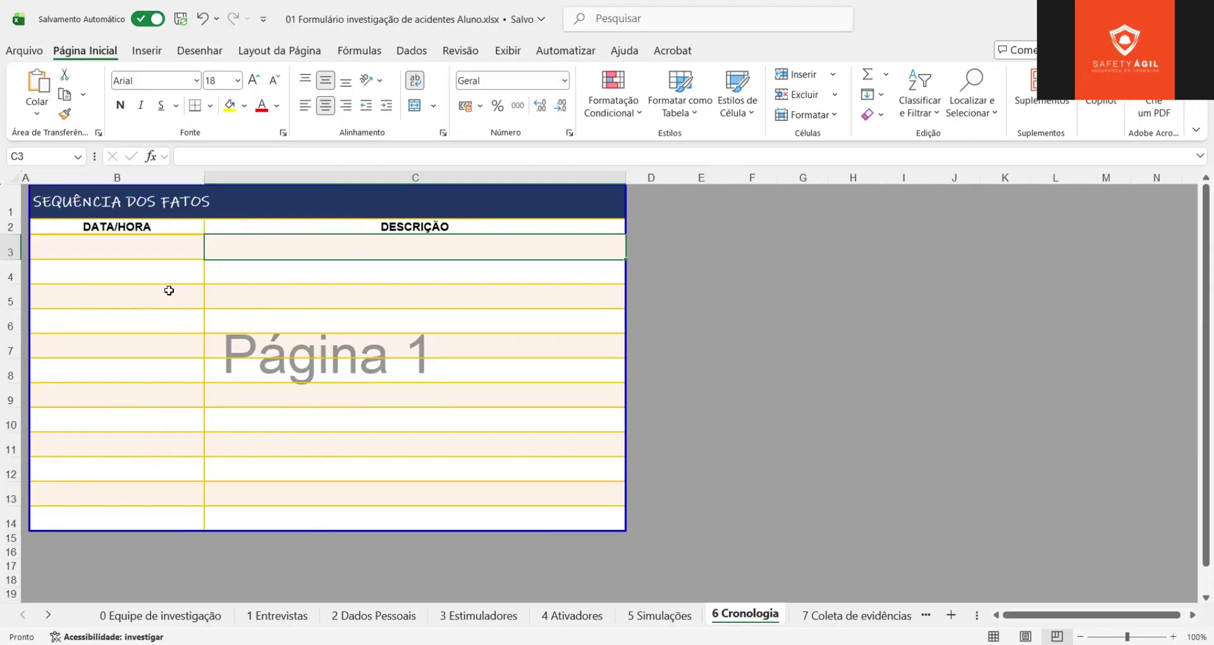
{"action": "left_click", "coordinate": [227, 275]}
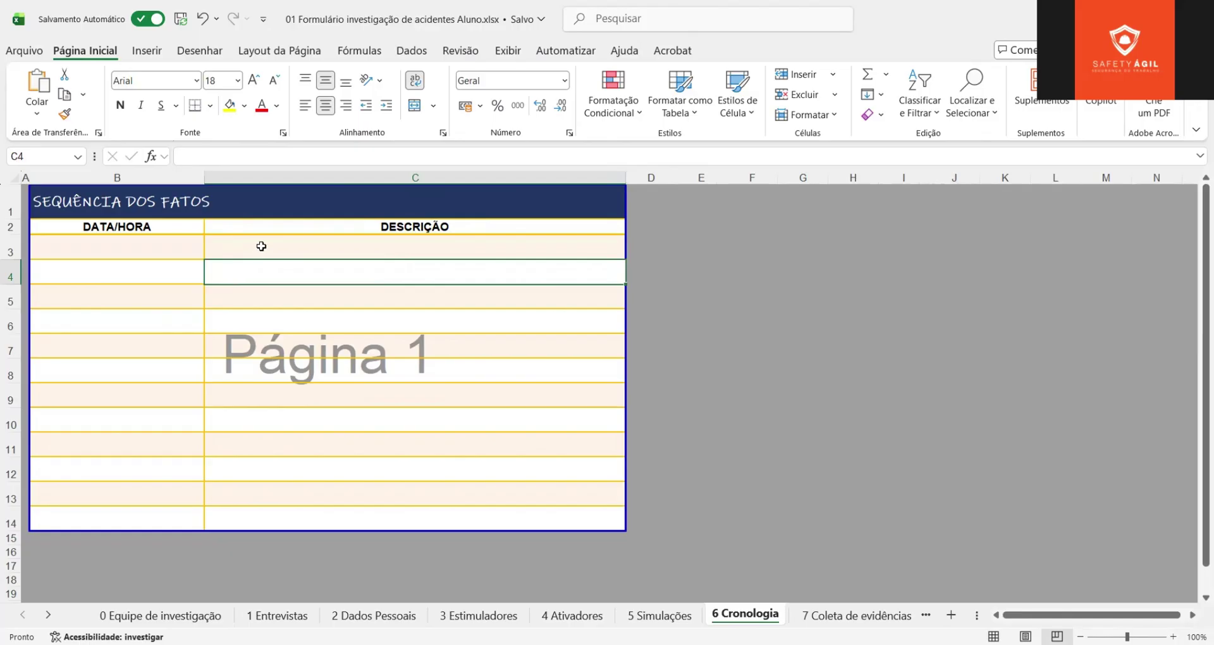
{"action": "left_click_drag", "start_coordinate": [260, 246], "coordinate": [279, 288]}
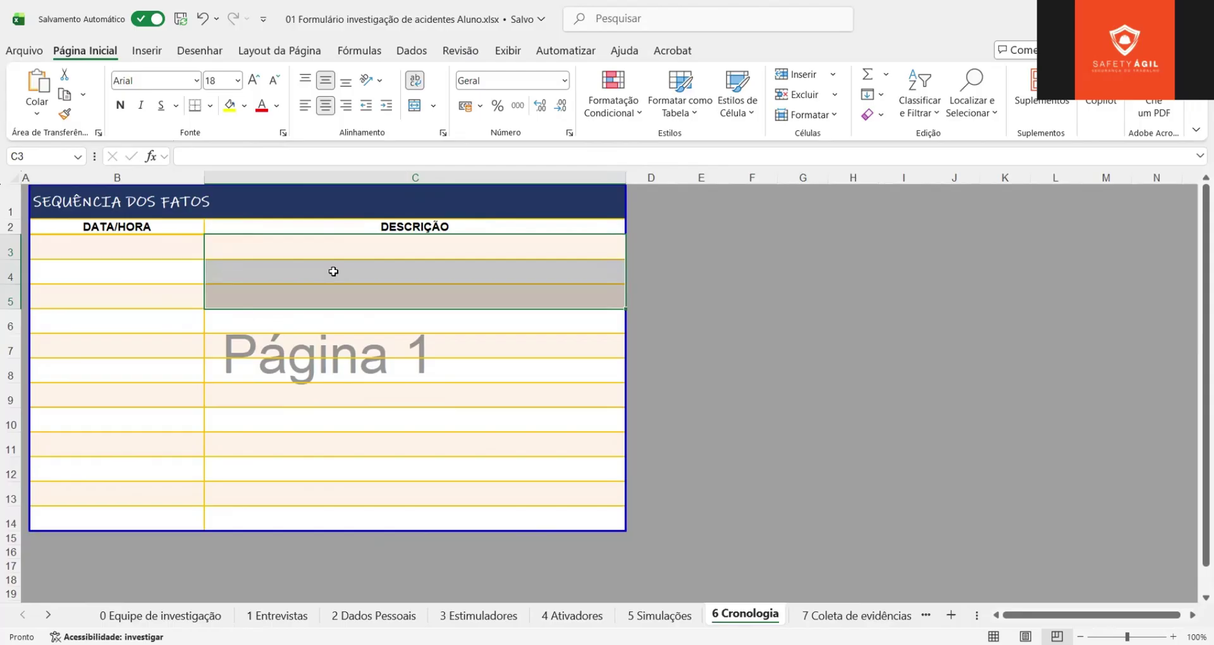
{"action": "left_click", "coordinate": [307, 273]}
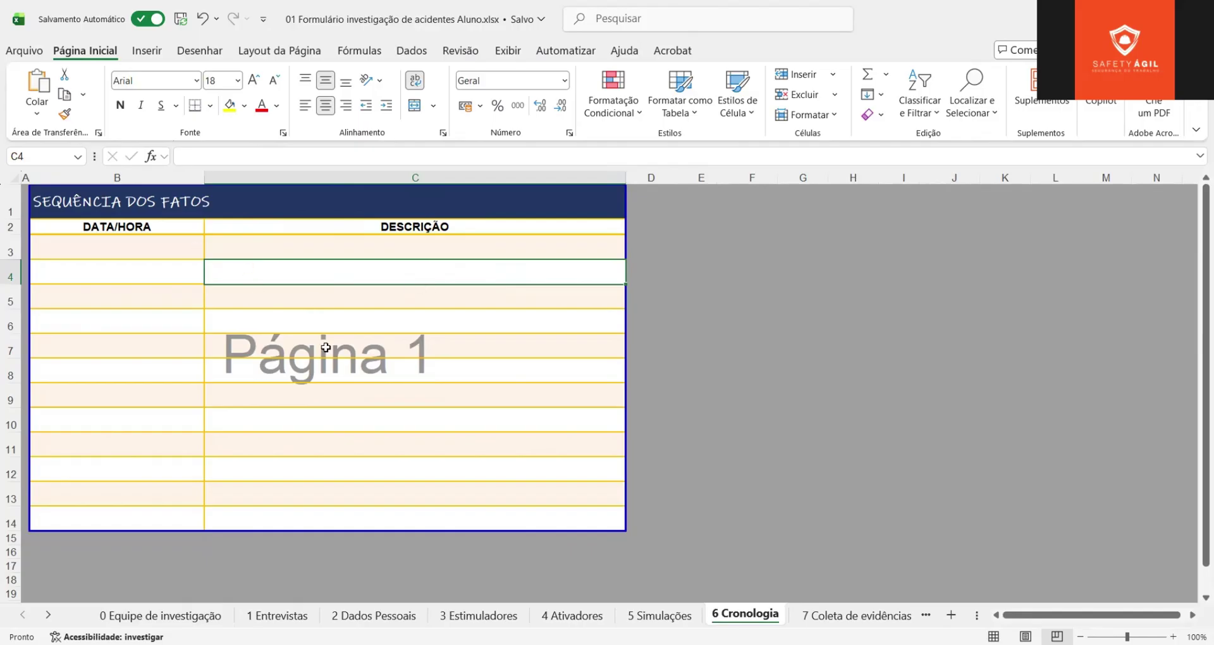
{"action": "left_click", "coordinate": [336, 298]}
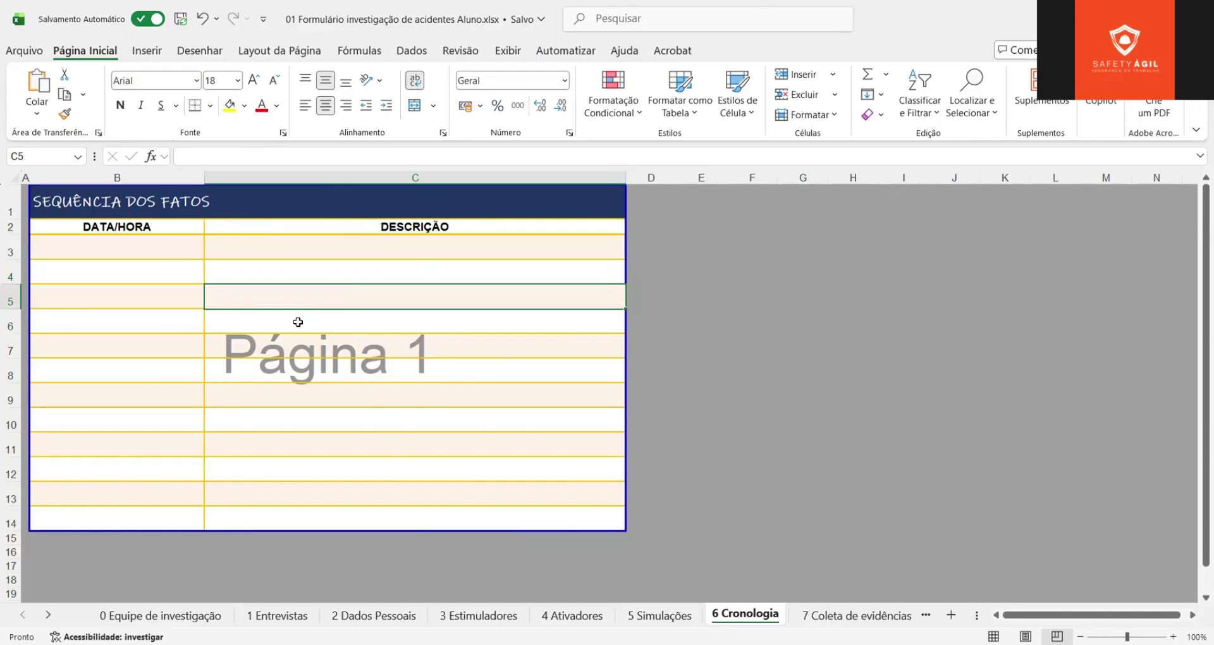
Go through the remaining description rows of the fact sequence table, then highlight the description cells from row 3 to row 13
{"action": "left_click", "coordinate": [297, 322]}
{"action": "left_click", "coordinate": [326, 288]}
{"action": "key", "text": "Down"}
{"action": "key", "text": "Down"}
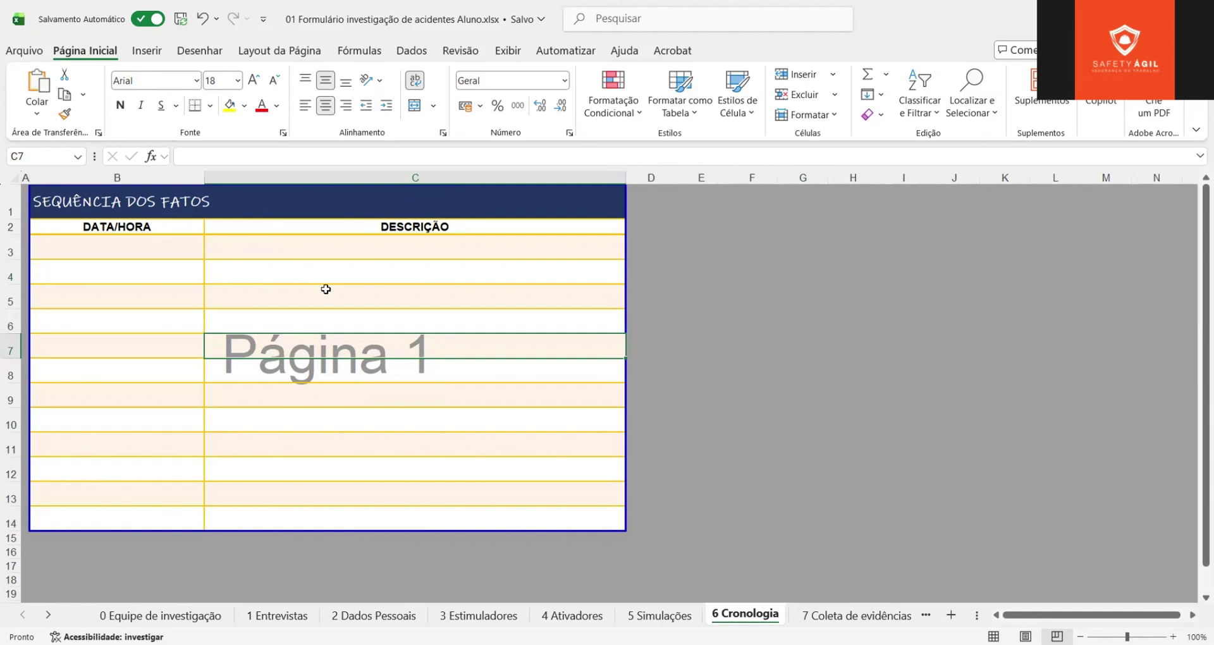
{"action": "key", "text": "Down"}
{"action": "key", "text": "Down"}
{"action": "key", "text": "Down"}
{"action": "key", "text": "Down"}
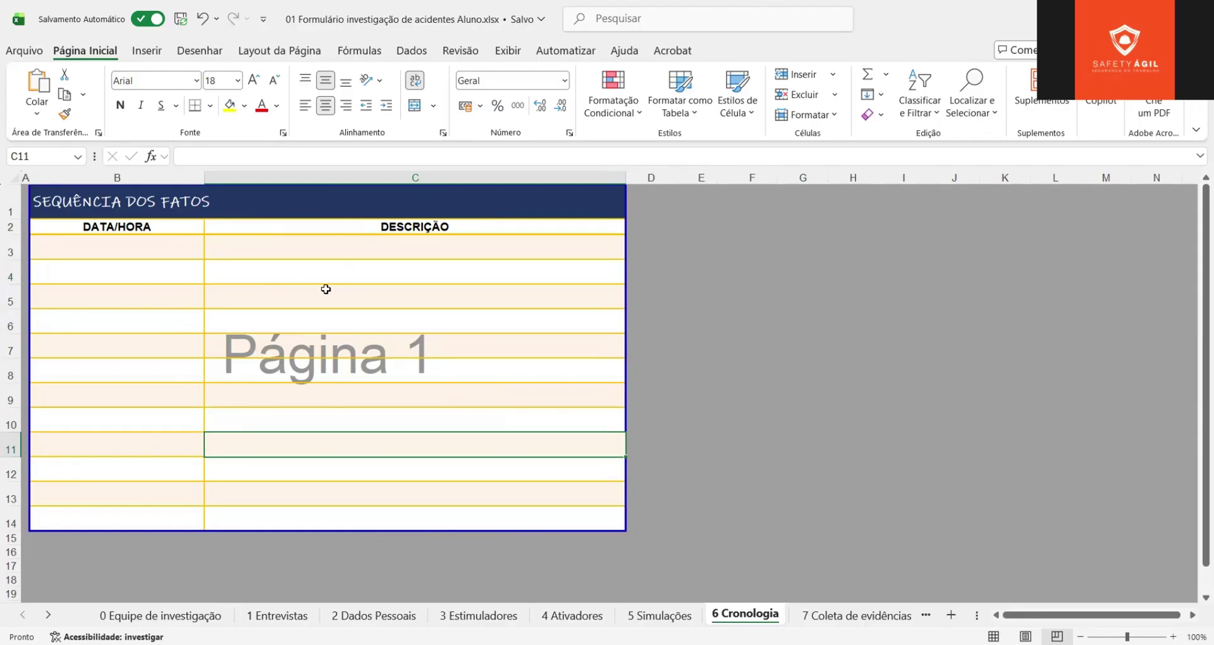
{"action": "left_click_drag", "start_coordinate": [328, 244], "coordinate": [316, 492]}
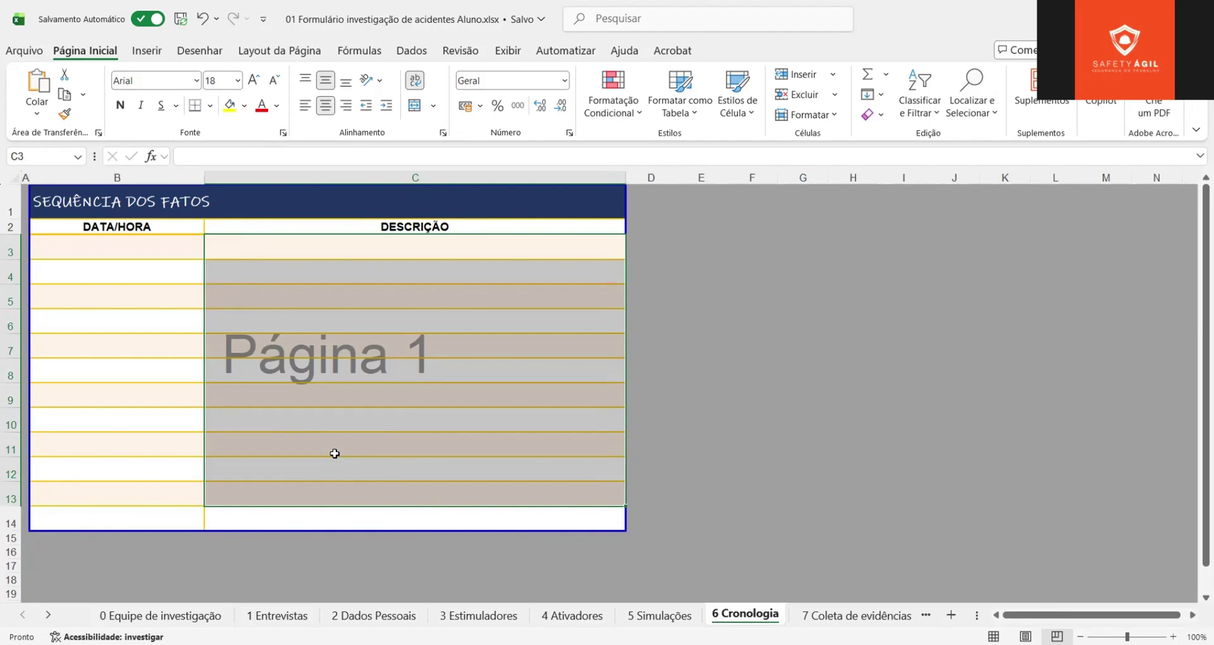
Open the 7 Coleta de evidências sheet and examine the Pessoas checklist questions and the Verificado column
{"action": "left_click", "coordinate": [829, 614]}
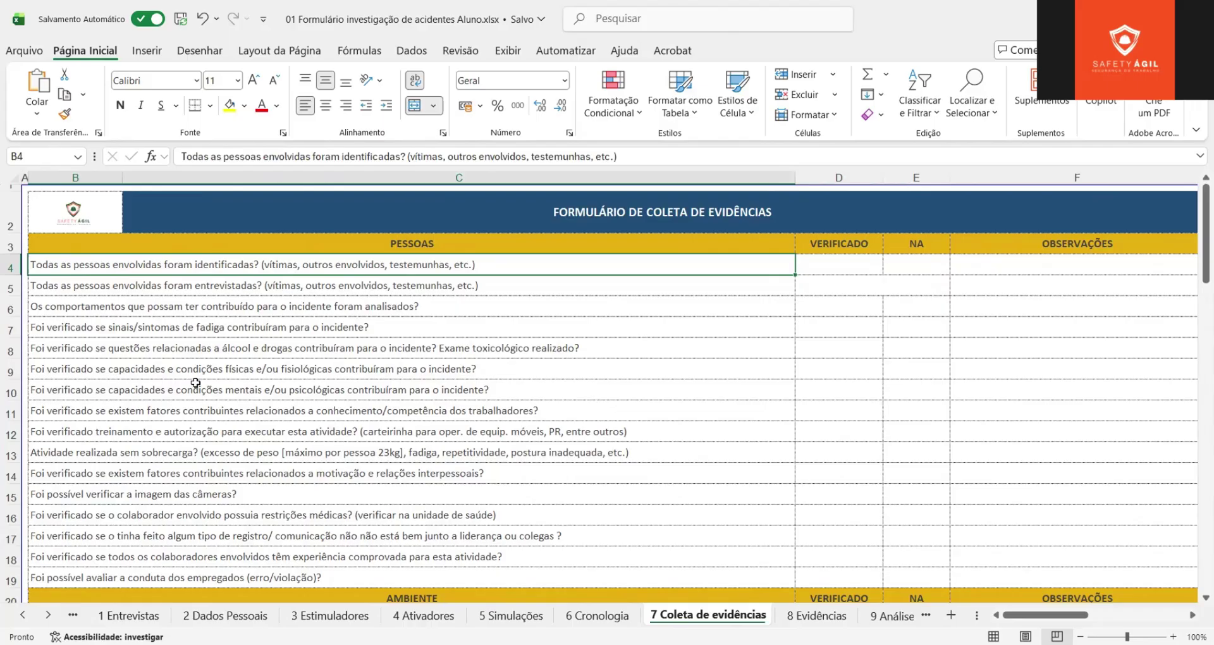
{"action": "key", "text": "ctrl+shift+Down"}
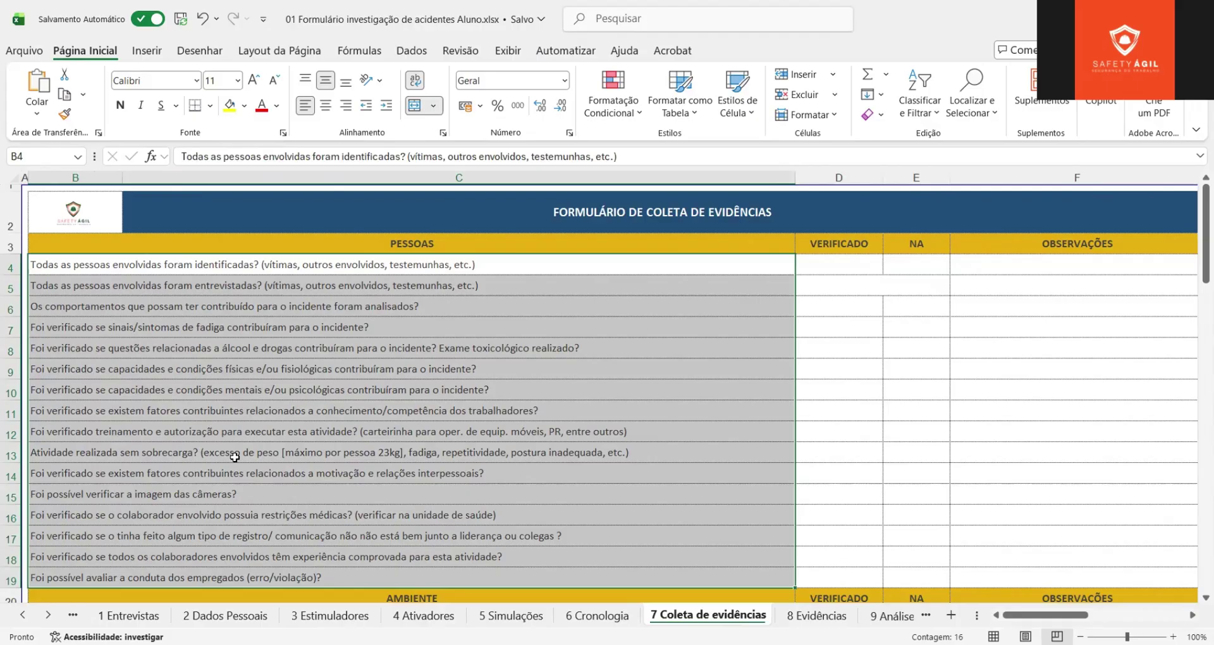
{"action": "left_click", "coordinate": [321, 278]}
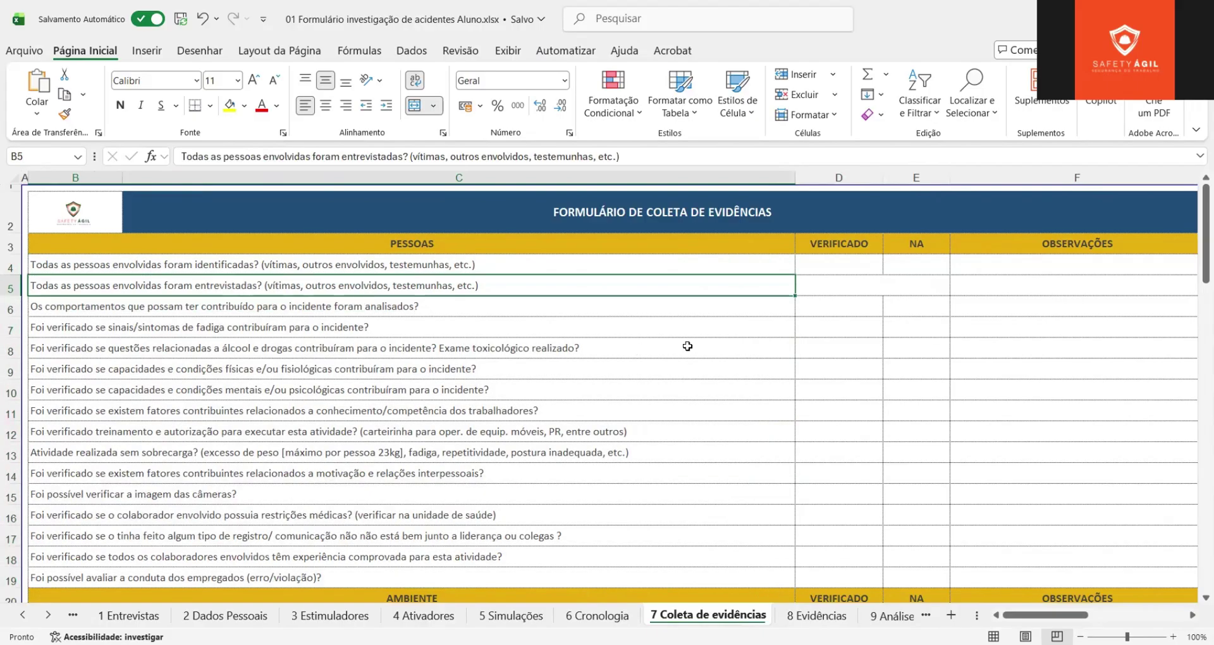
{"action": "left_click", "coordinate": [818, 466]}
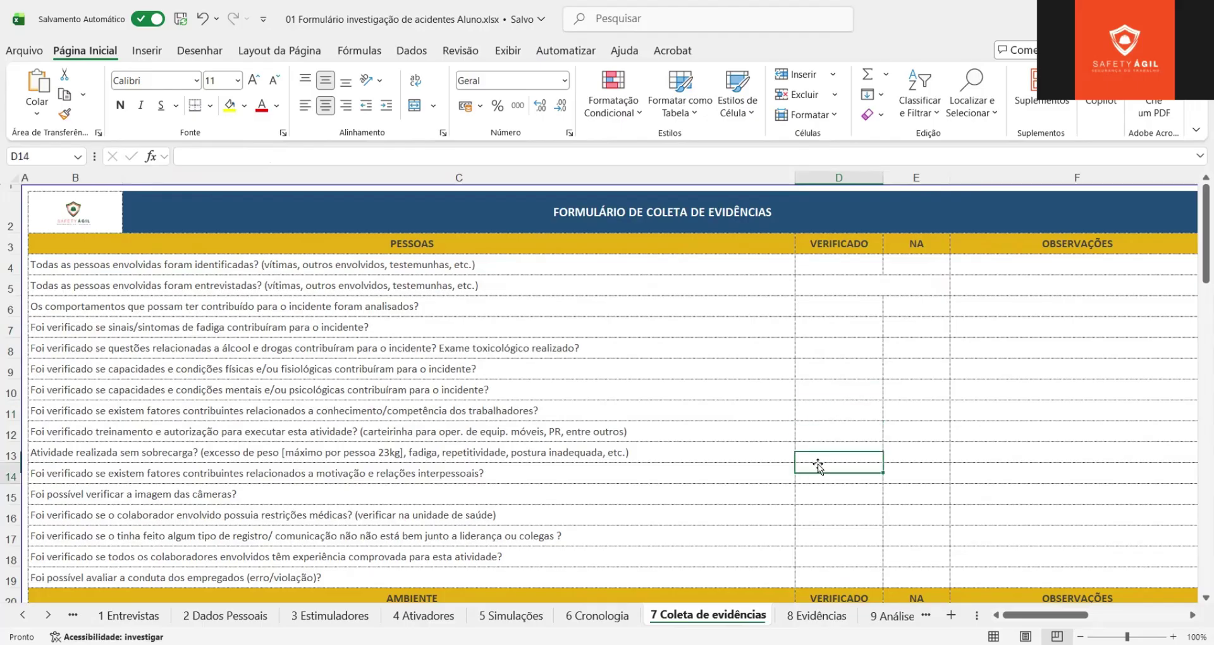
Examine the Verificado and Observações cells for the question in row 17 and the Pessoas section heading
{"action": "left_click", "coordinate": [821, 537]}
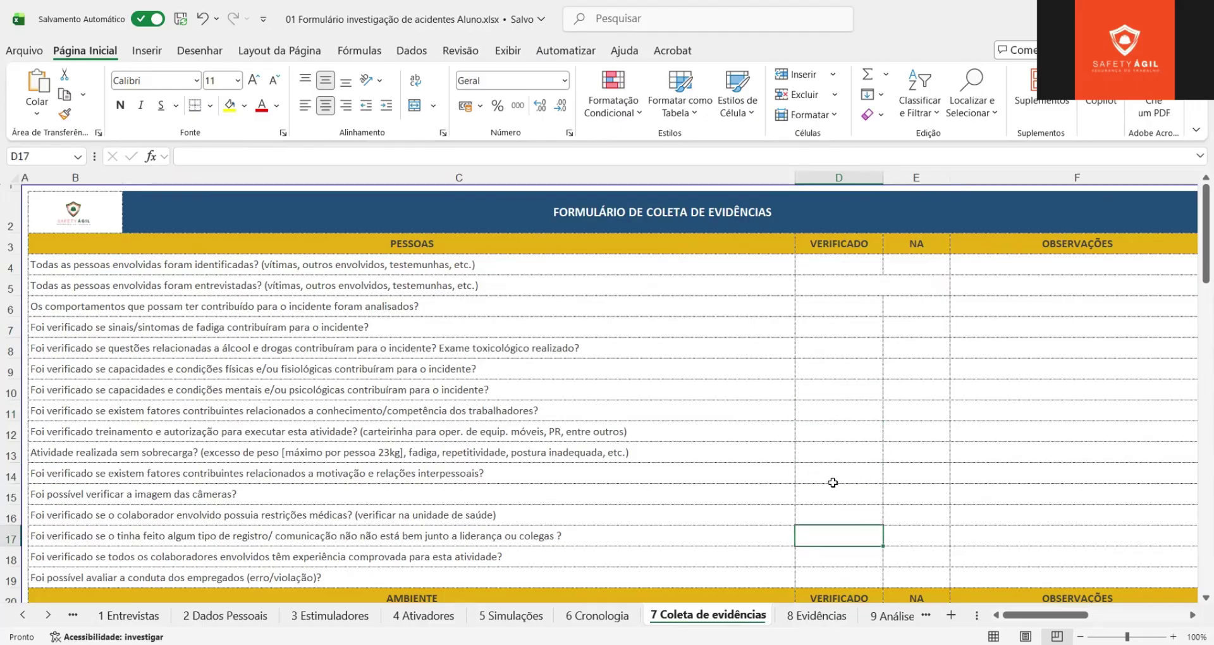
{"action": "left_click", "coordinate": [1025, 537]}
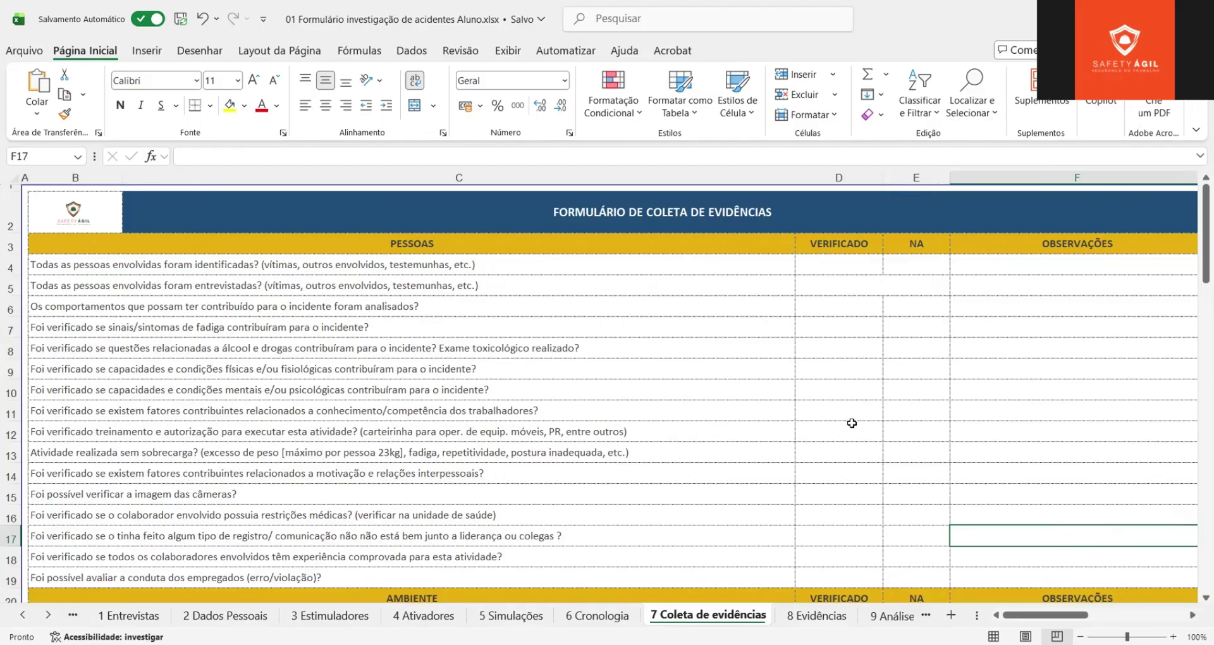
{"action": "left_click", "coordinate": [432, 245]}
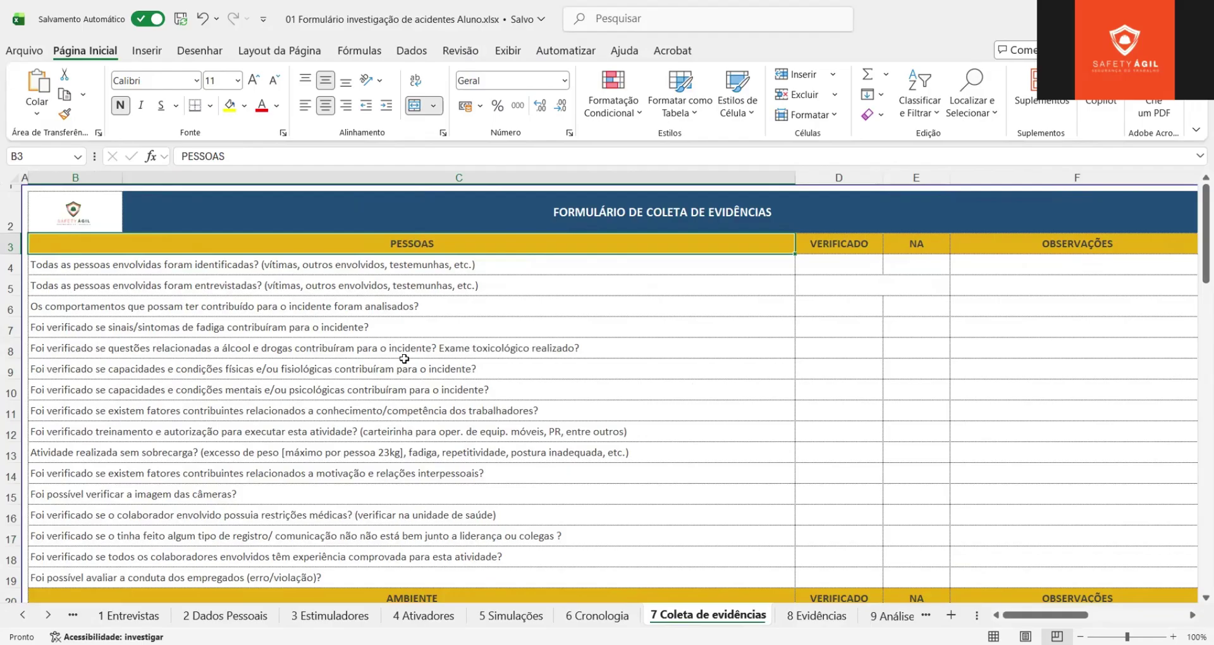
Go through the Ambiente, Equipamentos and Padrões de Trabalho sections, highlighting the questions in rows 21 to 30 and the block in rows 31 to 39
{"action": "scroll", "coordinate": [404, 391], "scroll_direction": "down", "scroll_amount": 1}
{"action": "scroll", "coordinate": [408, 379], "scroll_direction": "down", "scroll_amount": 3}
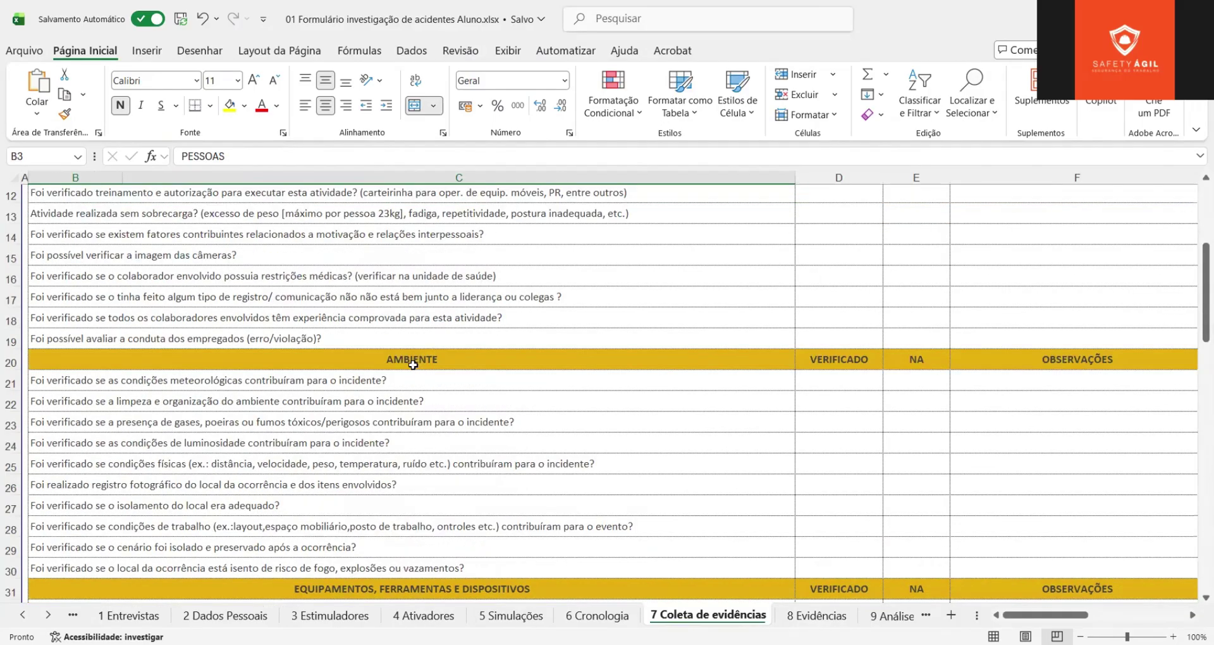
{"action": "left_click_drag", "start_coordinate": [148, 379], "coordinate": [162, 571]}
{"action": "scroll", "coordinate": [357, 516], "scroll_direction": "down", "scroll_amount": 4}
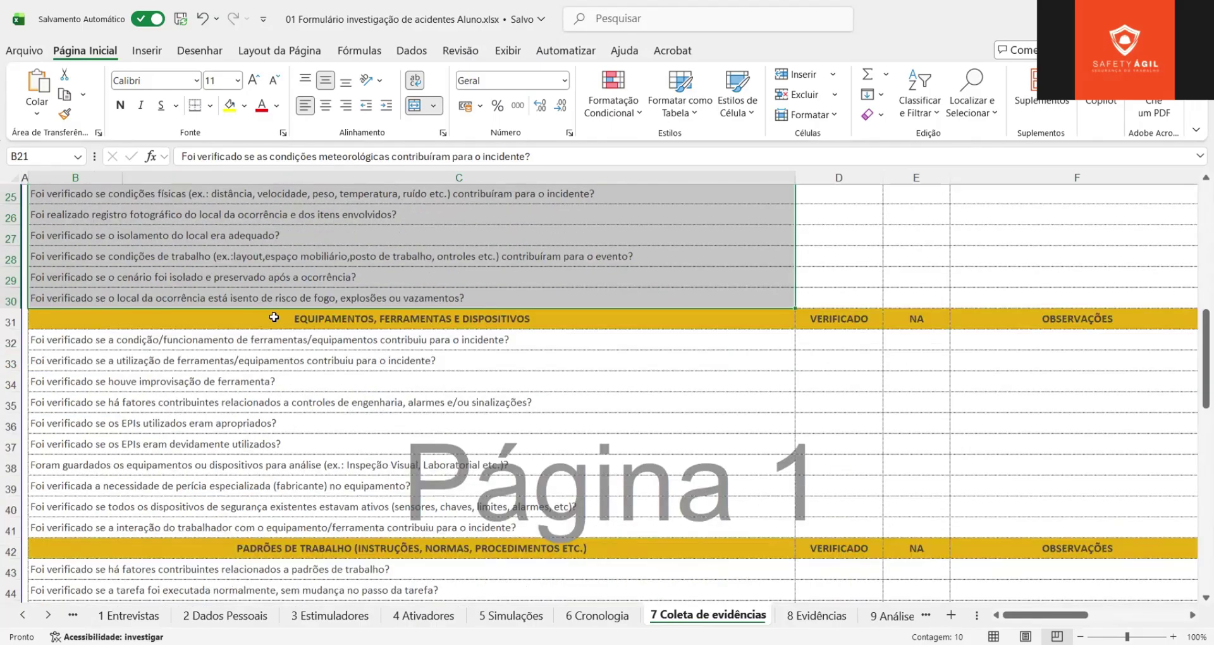
{"action": "scroll", "coordinate": [329, 320], "scroll_direction": "down", "scroll_amount": 1}
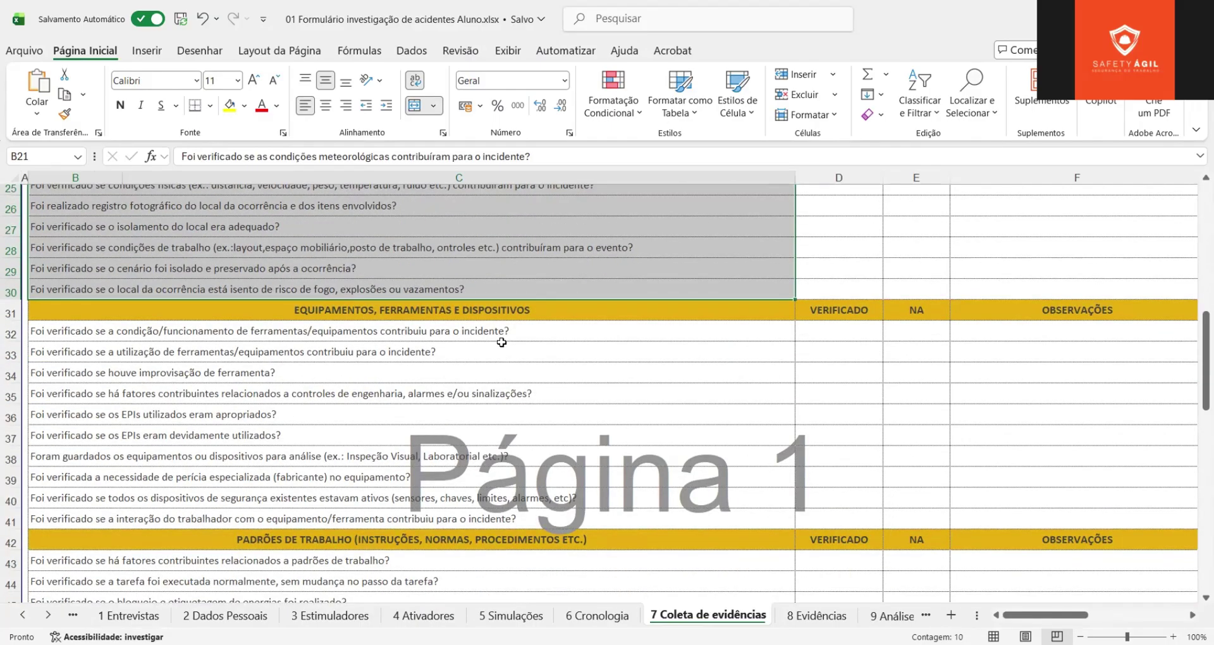
{"action": "left_click_drag", "start_coordinate": [509, 316], "coordinate": [304, 477]}
{"action": "scroll", "coordinate": [303, 355], "scroll_direction": "down", "scroll_amount": 3}
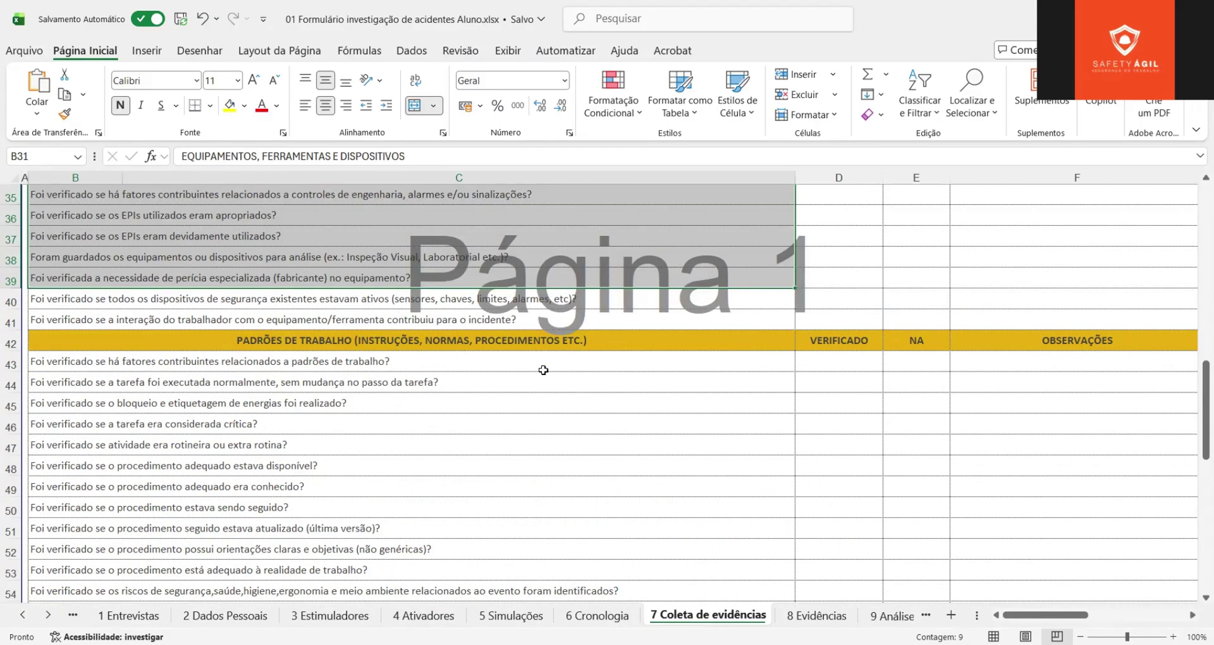
{"action": "scroll", "coordinate": [595, 434], "scroll_direction": "down", "scroll_amount": 3}
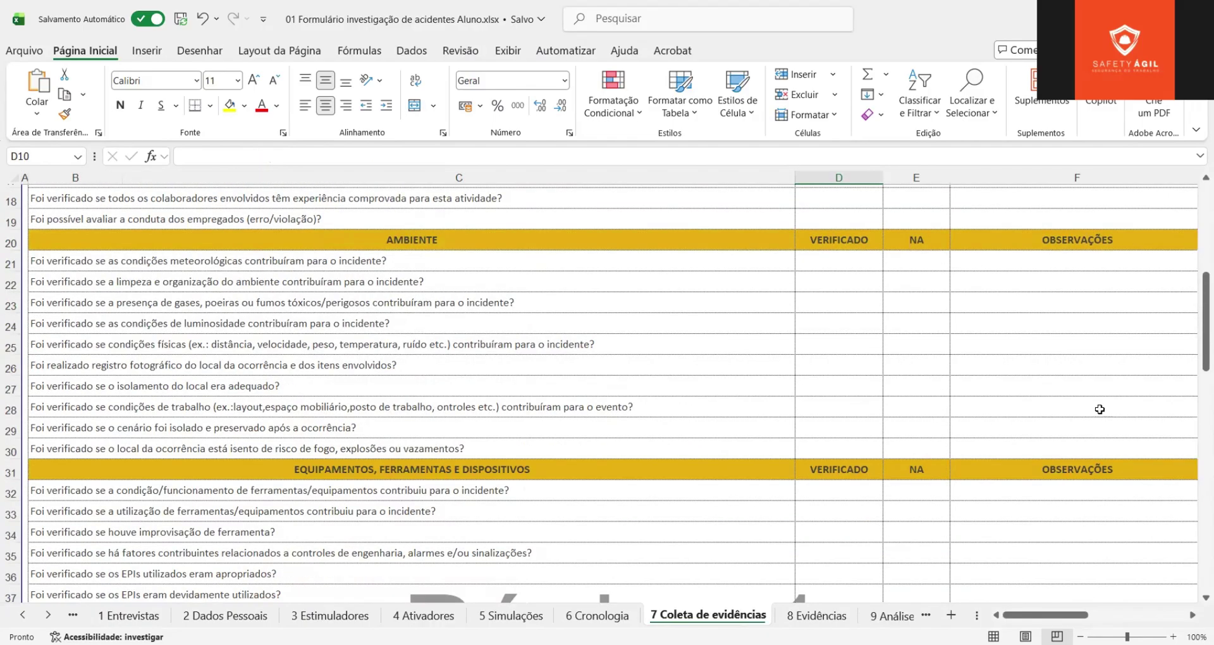
Mark the mental and psychological conditions question in row 10 as verified with an x in cell D10
{"action": "scroll", "coordinate": [988, 429], "scroll_direction": "down", "scroll_amount": 2}
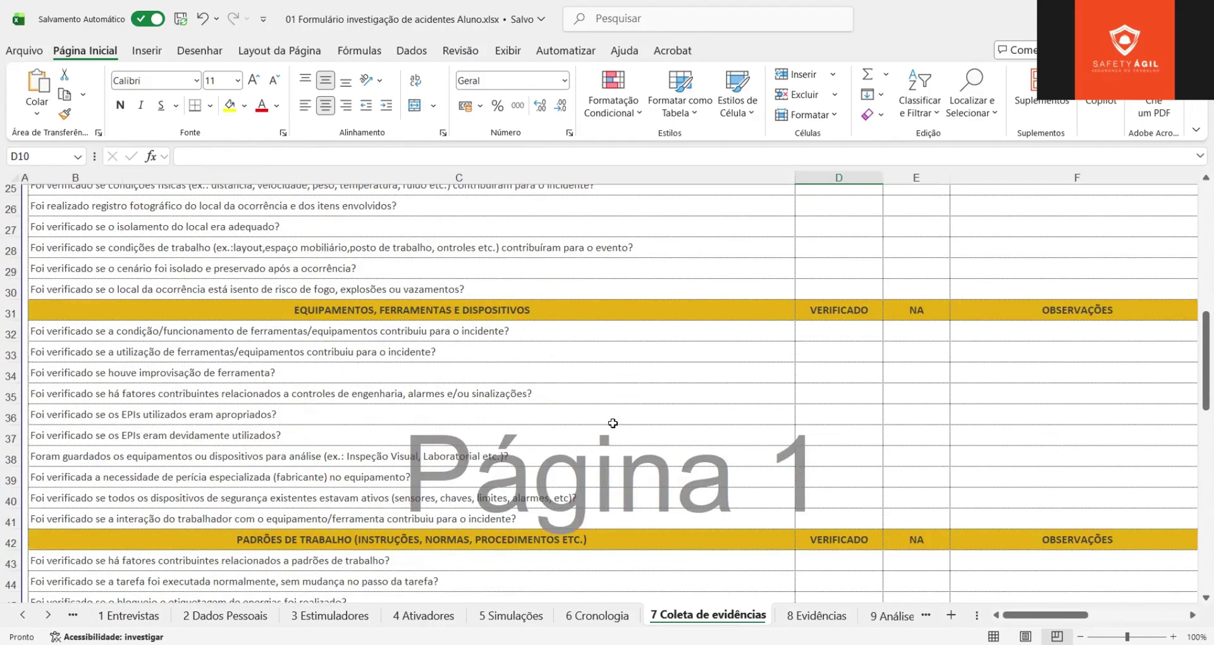
{"action": "scroll", "coordinate": [613, 423], "scroll_direction": "up", "scroll_amount": 8}
{"action": "type", "text": "x"}
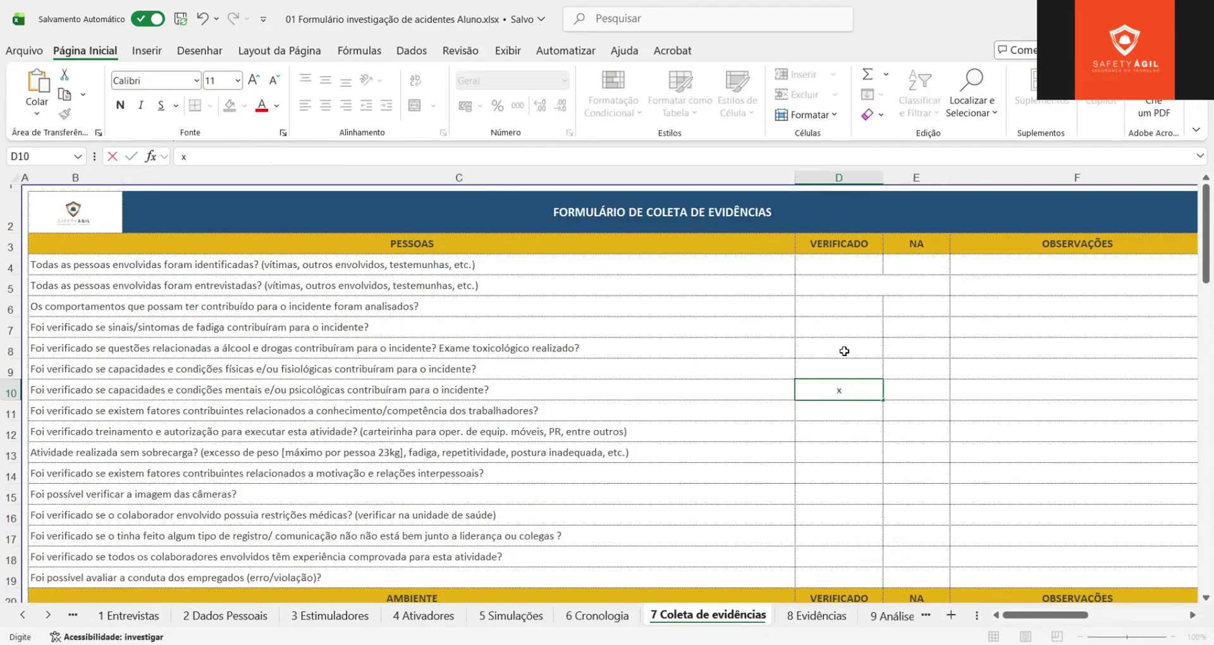
{"action": "key", "text": "Return"}
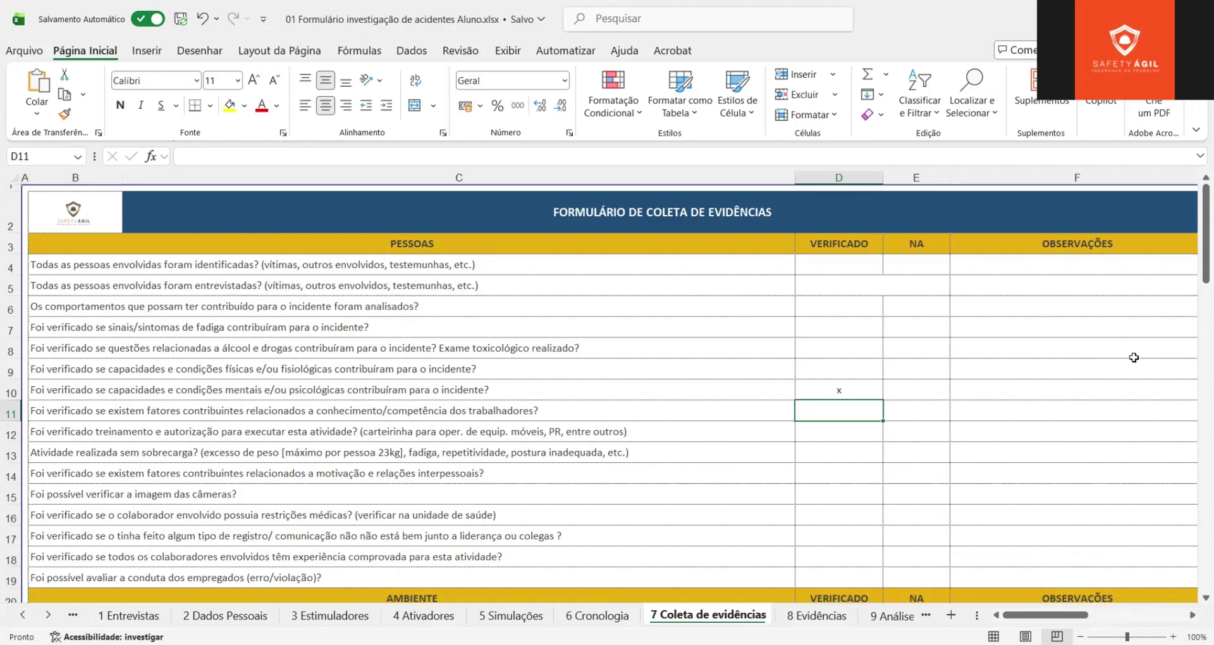
Scan the evidence checklist down to the Padrões de Trabalho questions and return to the start of the form
{"action": "scroll", "coordinate": [841, 436], "scroll_direction": "down", "scroll_amount": 3}
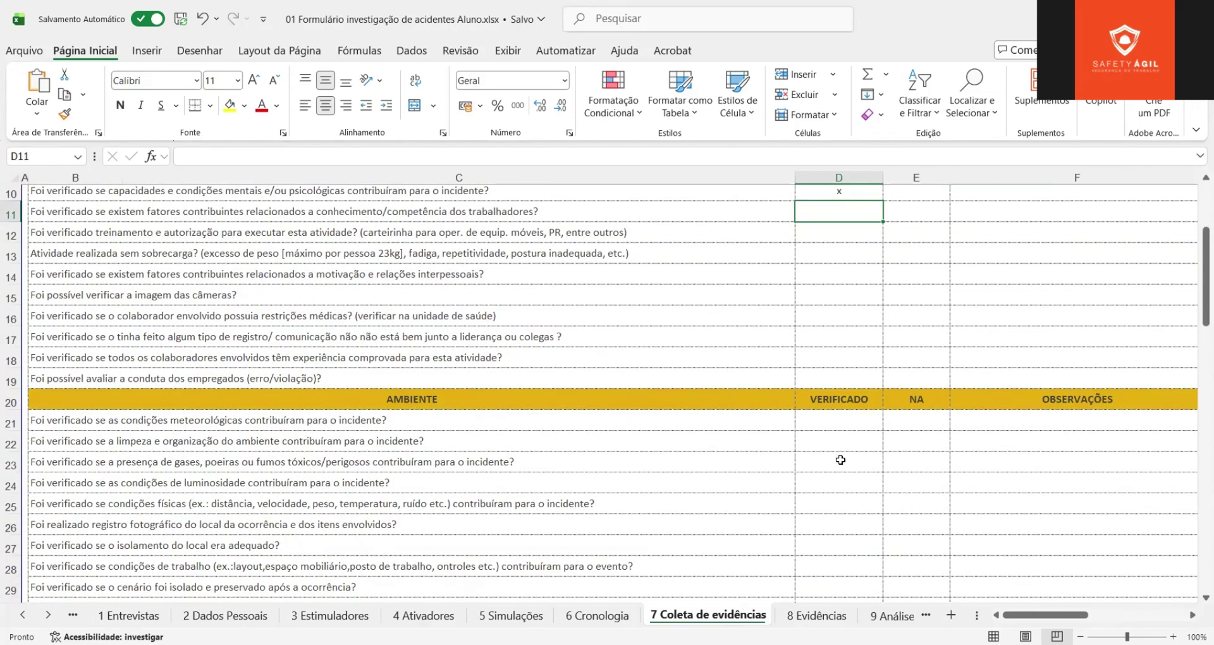
{"action": "scroll", "coordinate": [841, 460], "scroll_direction": "down", "scroll_amount": 10}
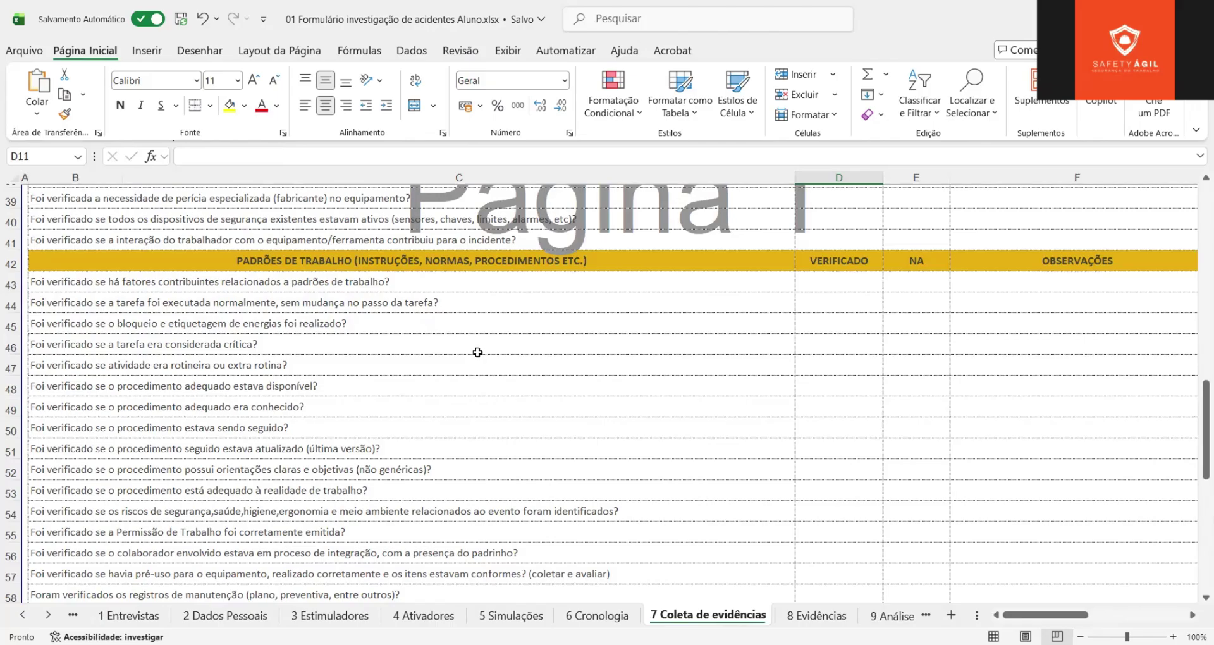
{"action": "scroll", "coordinate": [656, 523], "scroll_direction": "up", "scroll_amount": 13}
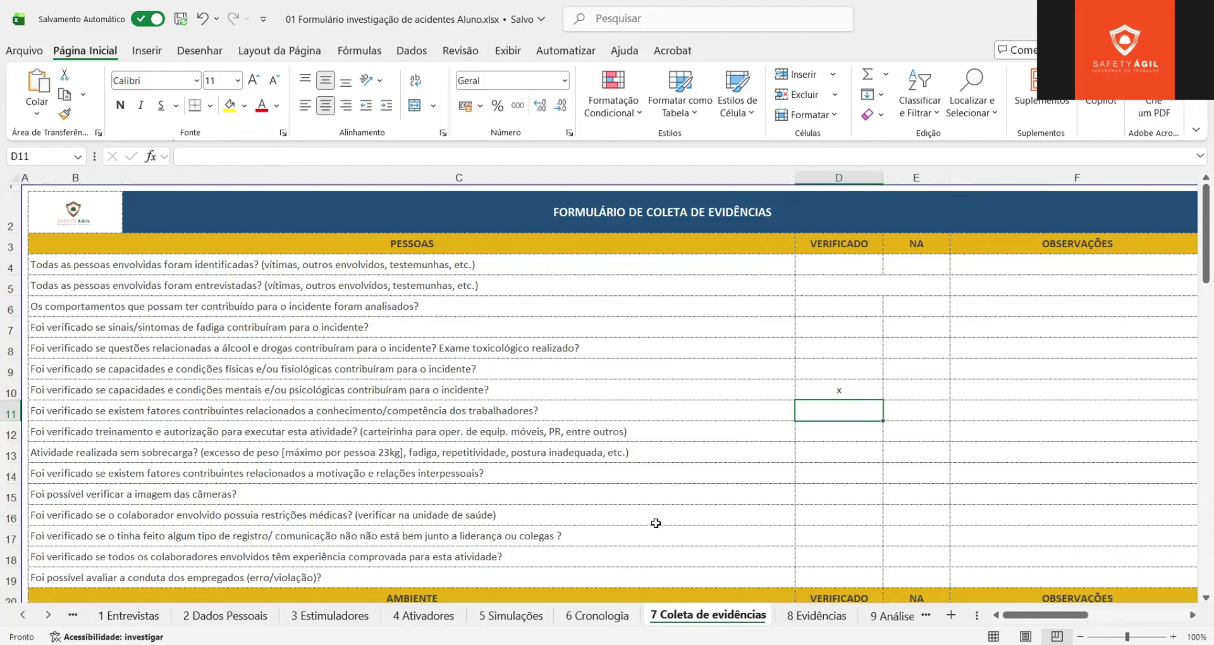
Open the 8 Evidências sheet and examine its blank evidence area, referring back to the 7 Coleta de evidências and 6 Cronologia sheets
{"action": "key", "text": "ctrl+Page_Down"}
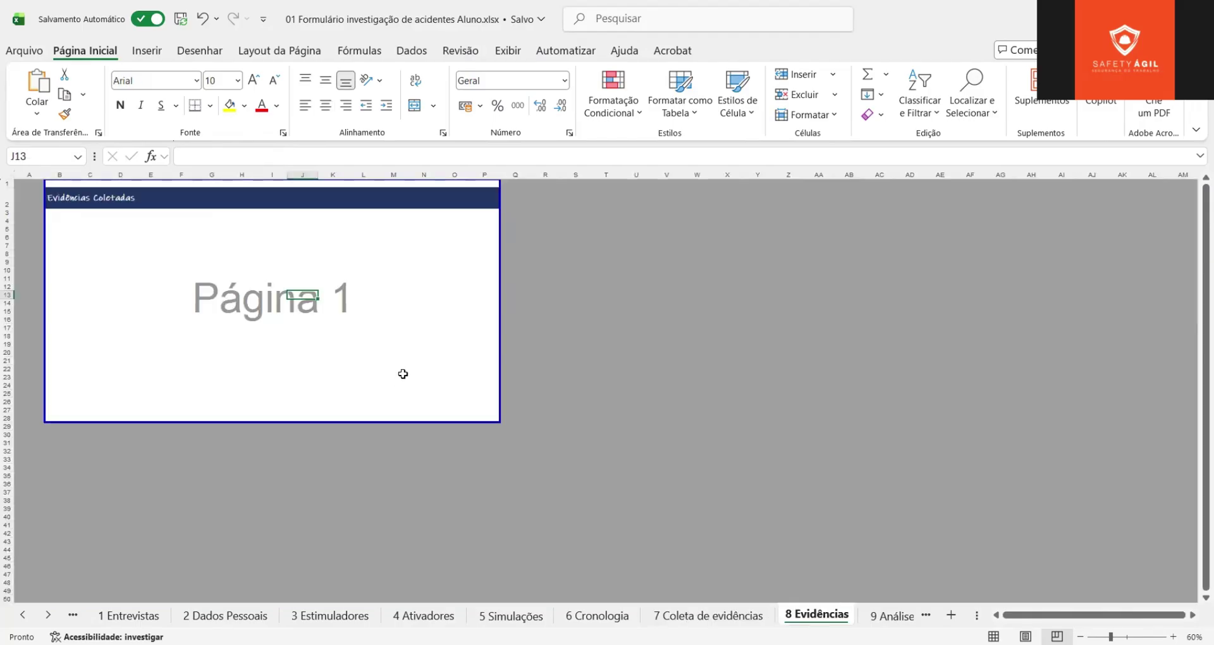
{"action": "left_click", "coordinate": [69, 227]}
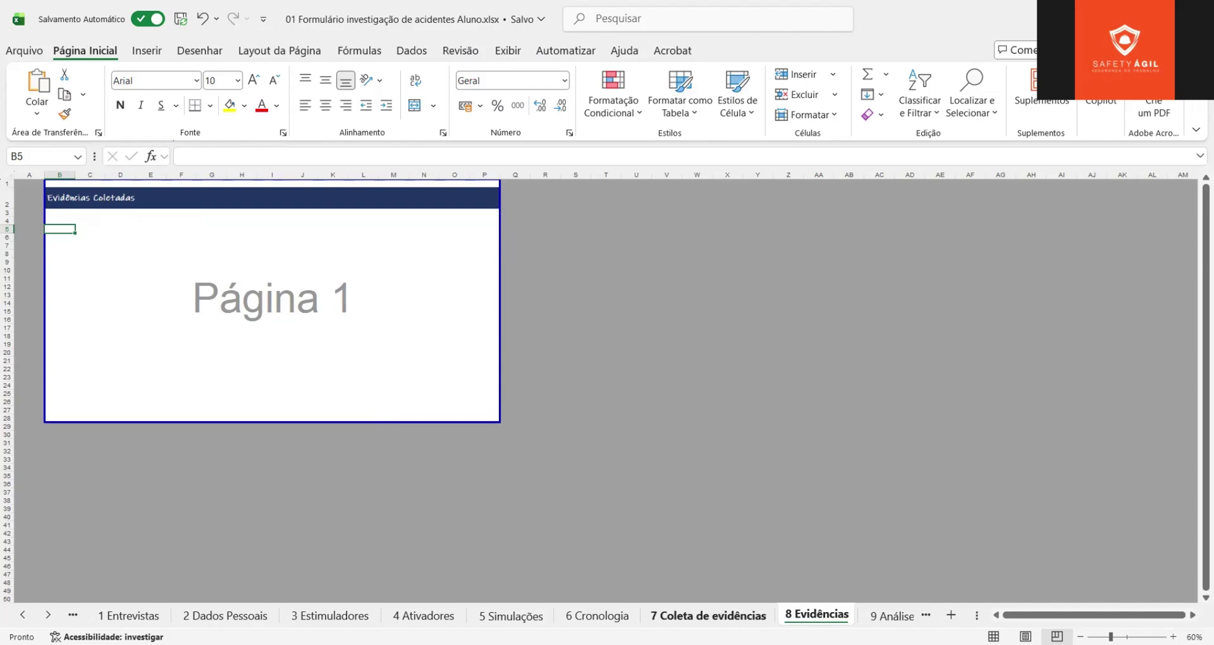
{"action": "left_click", "coordinate": [709, 614]}
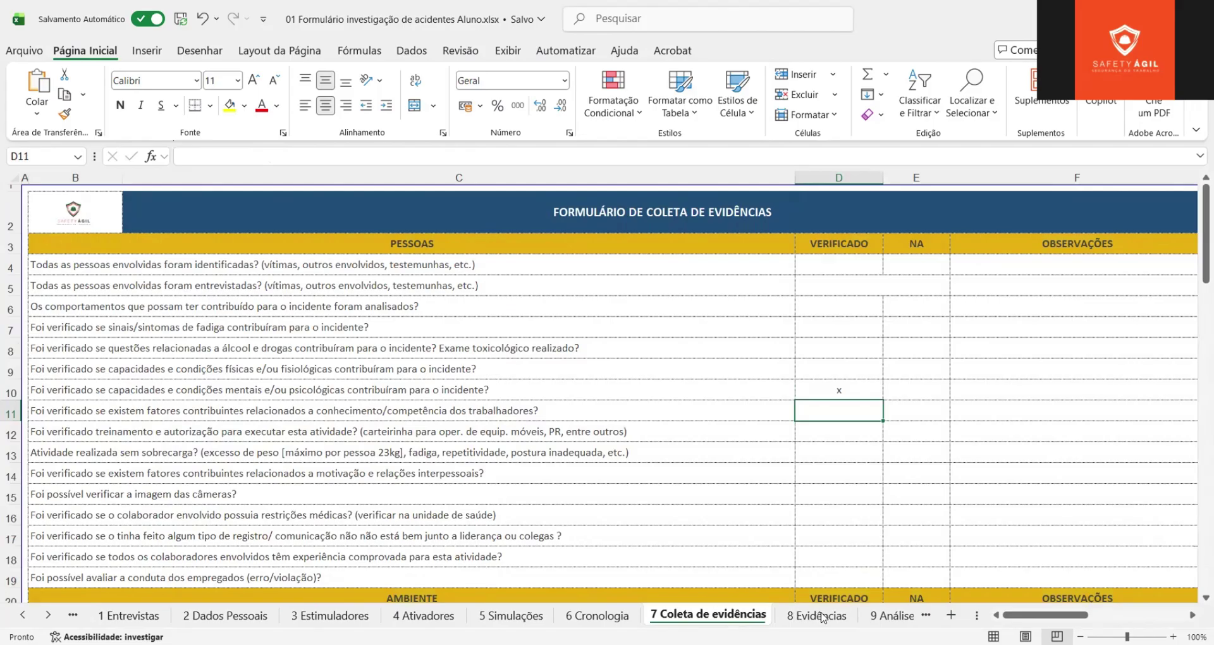
{"action": "left_click", "coordinate": [818, 616]}
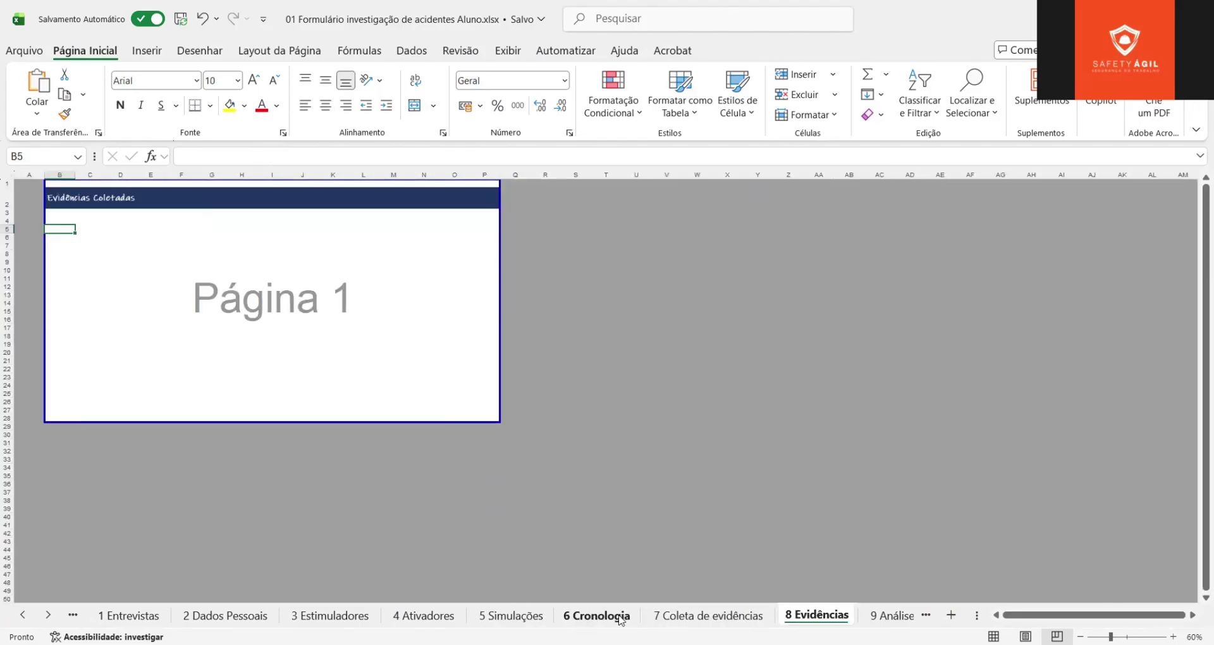
{"action": "left_click", "coordinate": [597, 615]}
{"action": "left_click", "coordinate": [817, 615]}
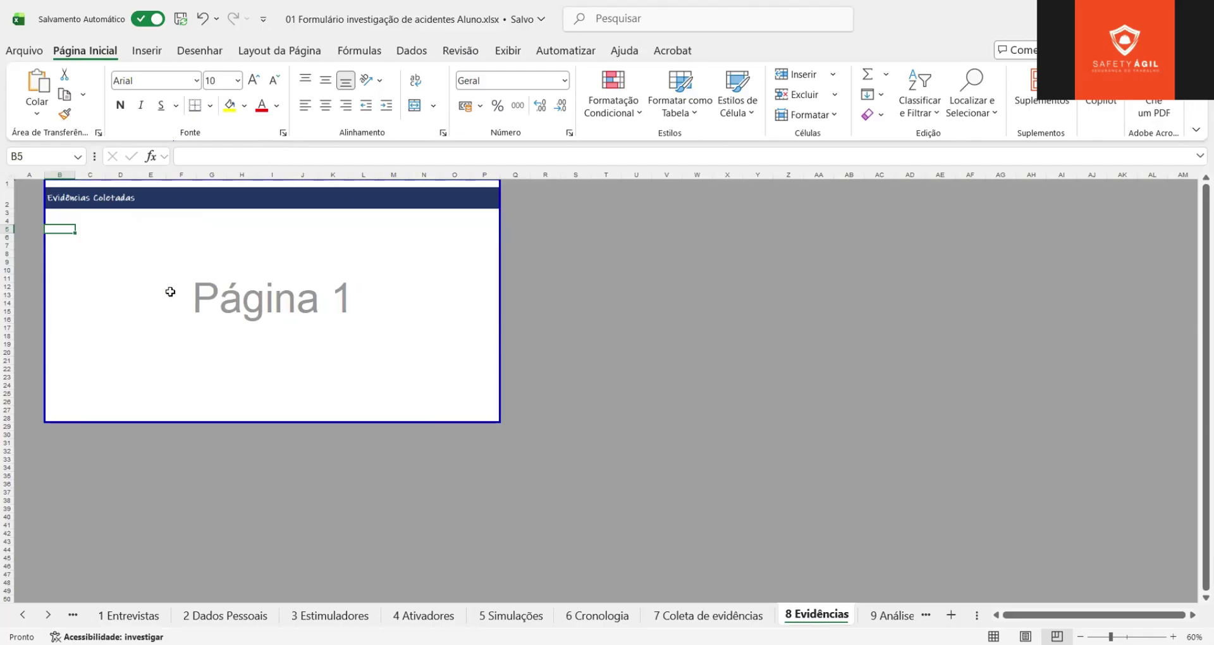
Open the 9 Análise de Risco sheet and examine the hazard situation, risk mapping, risk management and risk level fields
{"action": "left_click", "coordinate": [892, 615]}
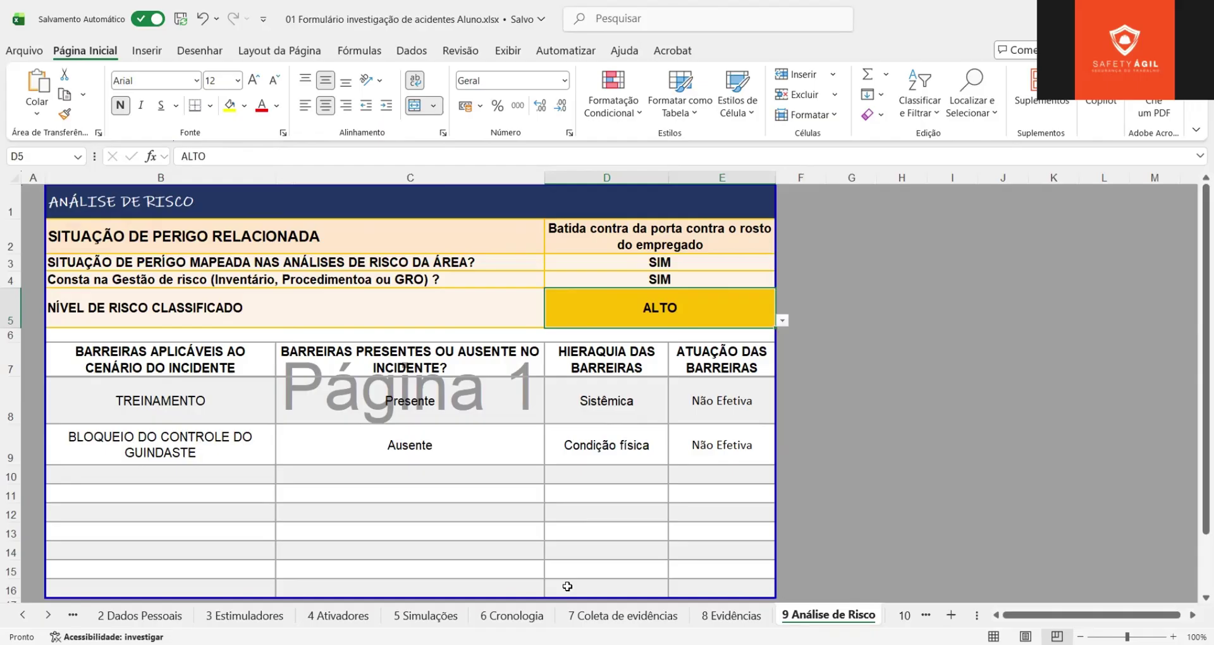
{"action": "left_click", "coordinate": [189, 248]}
{"action": "key", "text": "Right"}
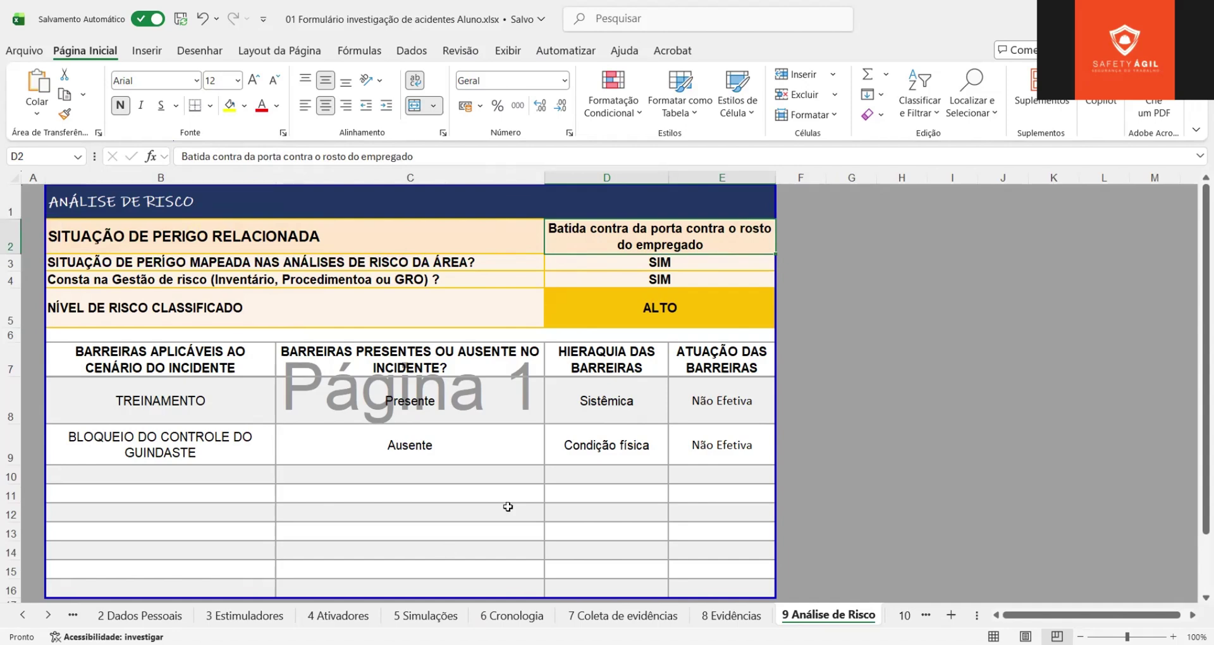
{"action": "left_click", "coordinate": [196, 263]}
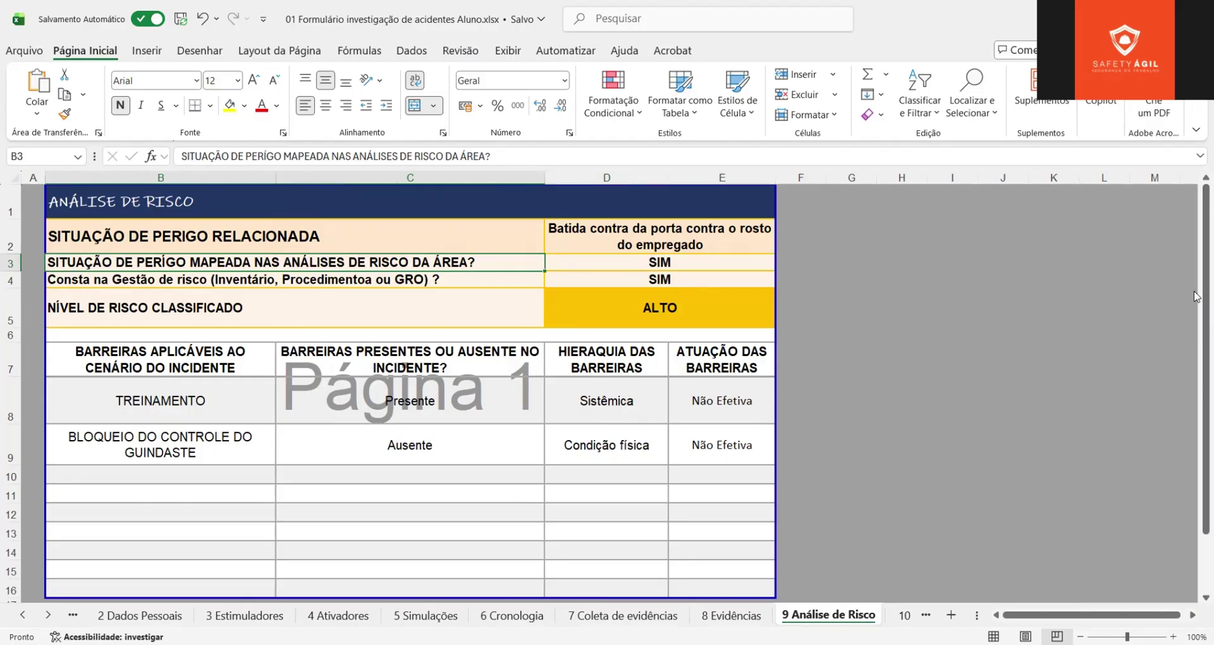
{"action": "key", "text": "Right"}
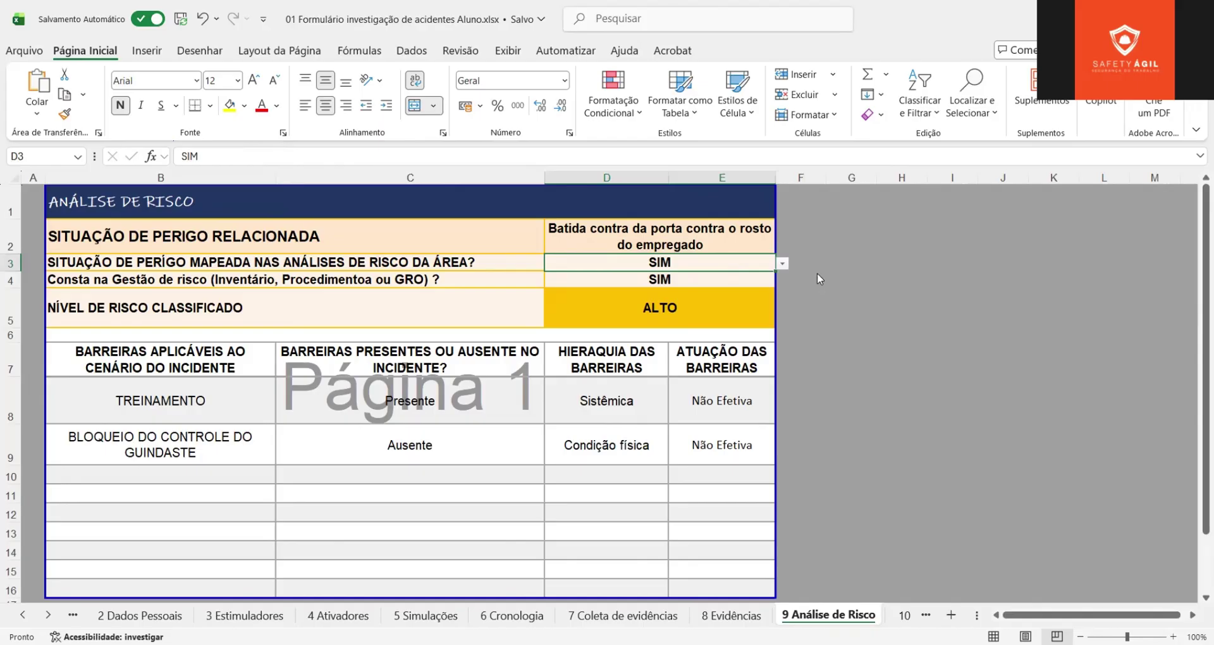
{"action": "key", "text": "Down"}
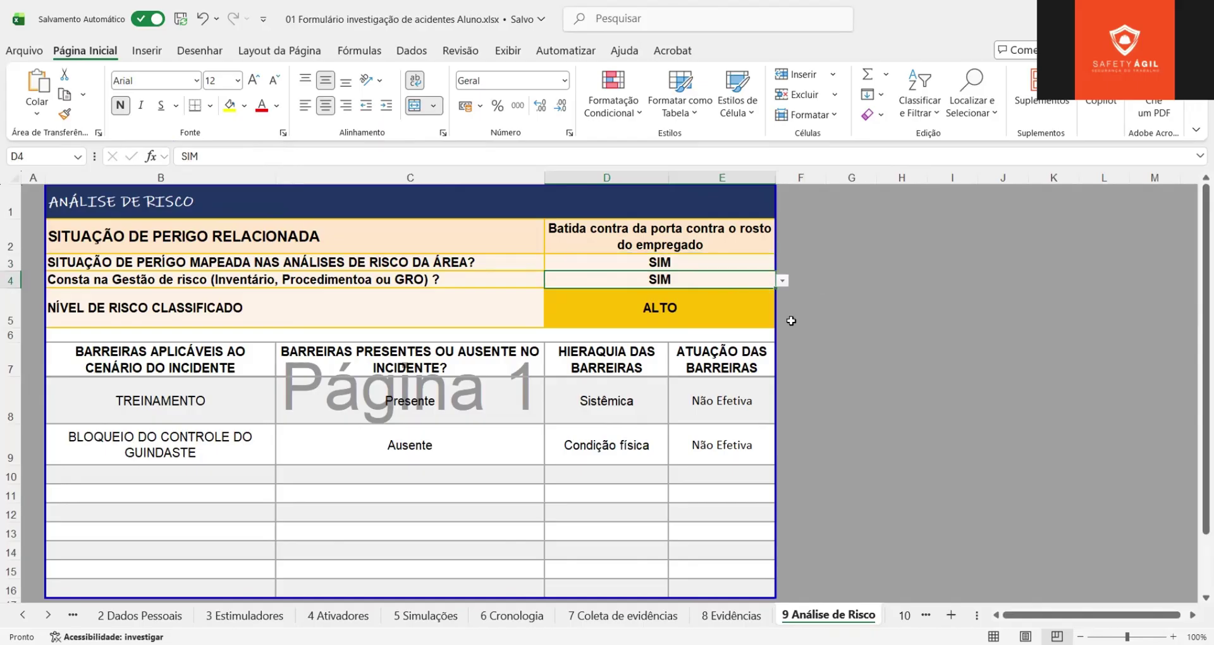
{"action": "key", "text": "Down"}
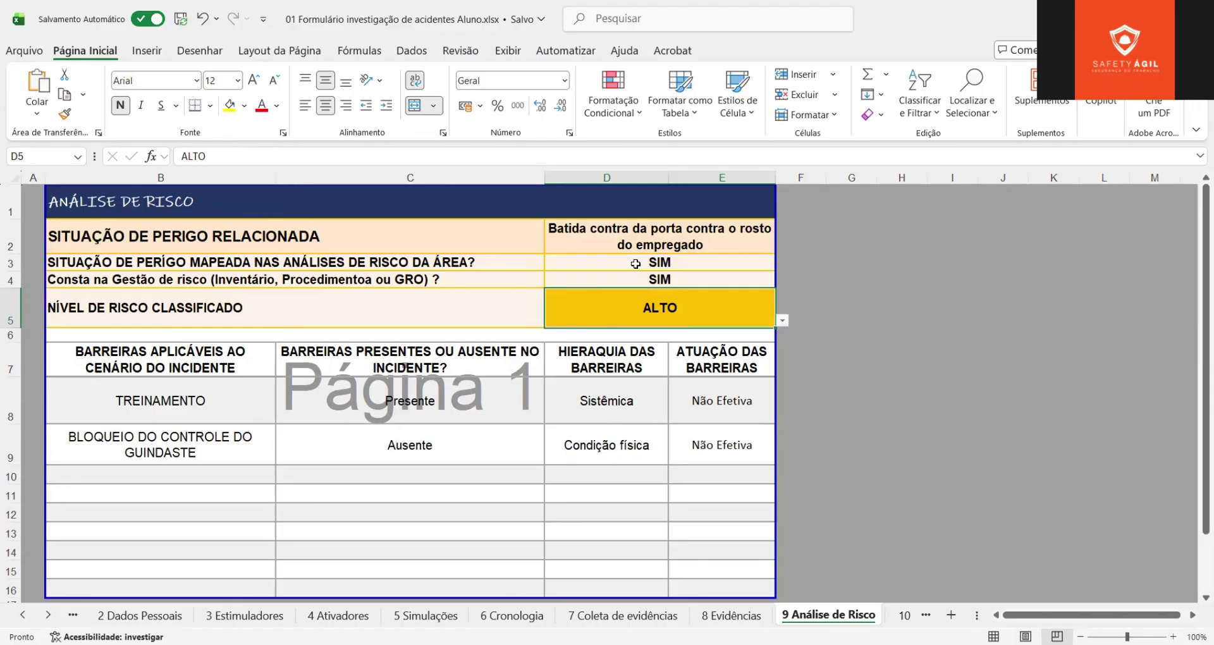
{"action": "left_click", "coordinate": [144, 311]}
{"action": "left_click", "coordinate": [601, 241]}
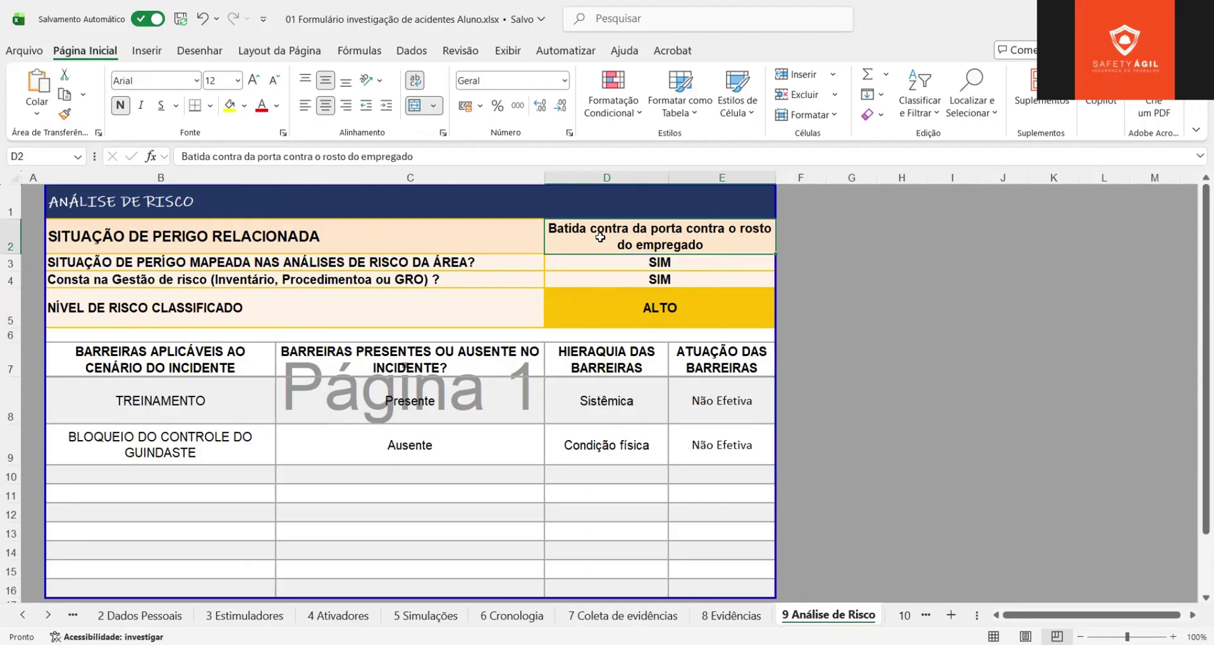
Examine the Treinamento barrier row across its presence, hierarchy and effectiveness cells, including the available barrier hierarchy options
{"action": "left_click", "coordinate": [132, 388]}
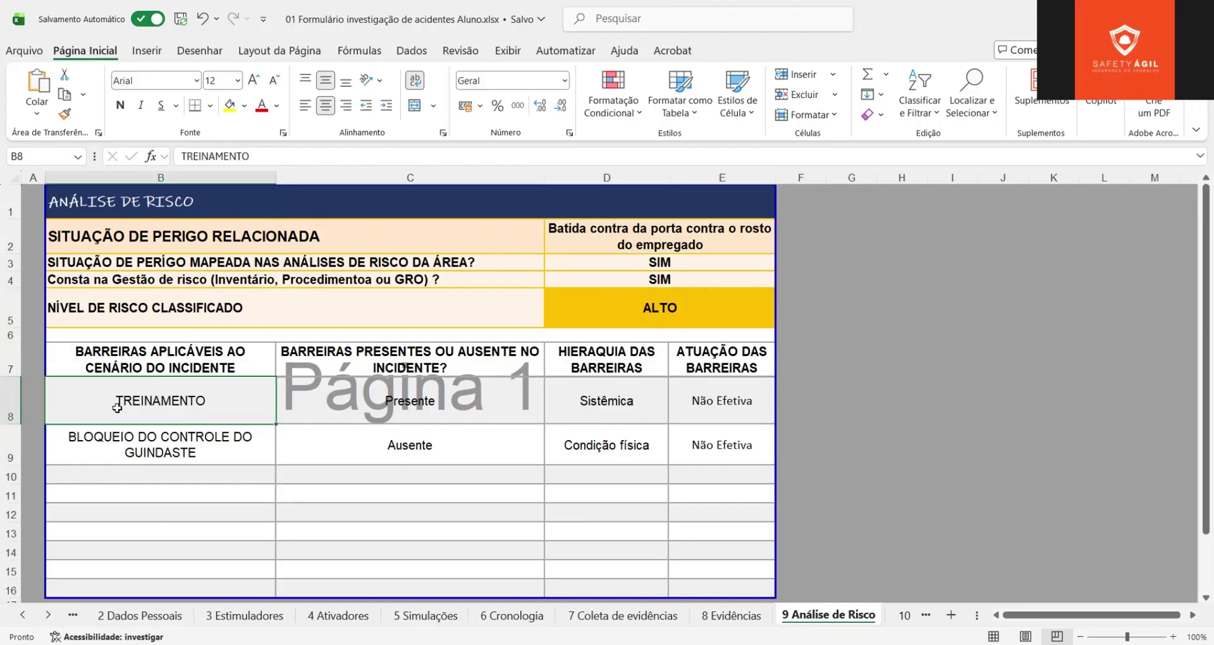
{"action": "key", "text": "Right"}
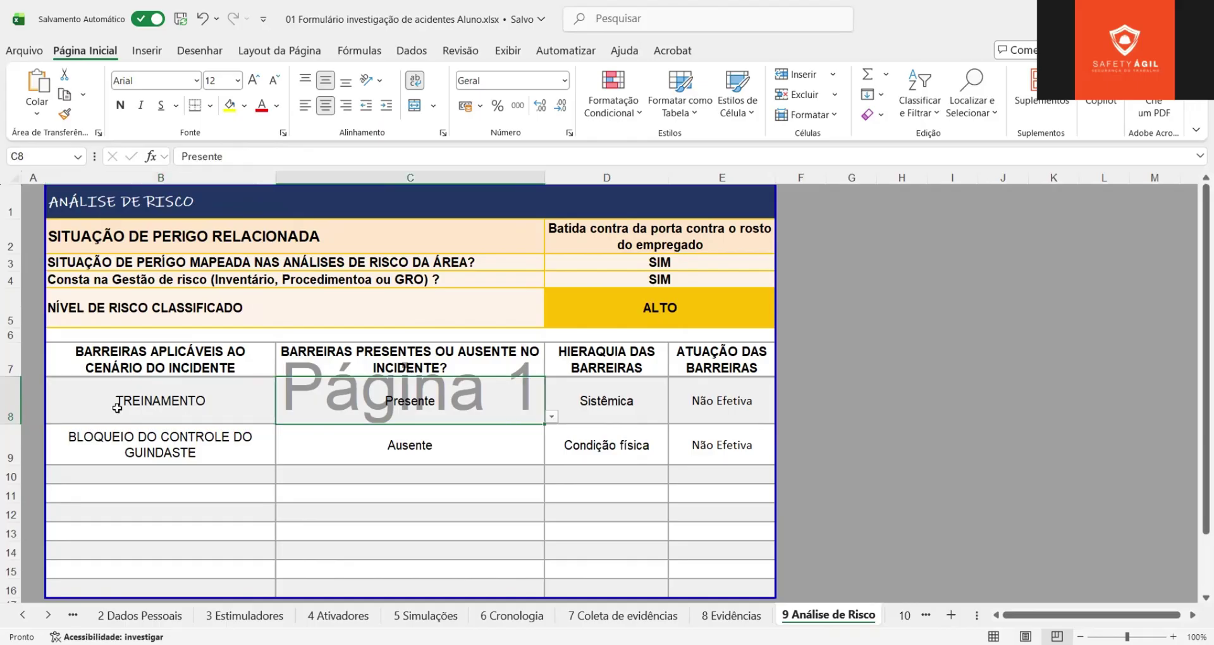
{"action": "key", "text": "Right"}
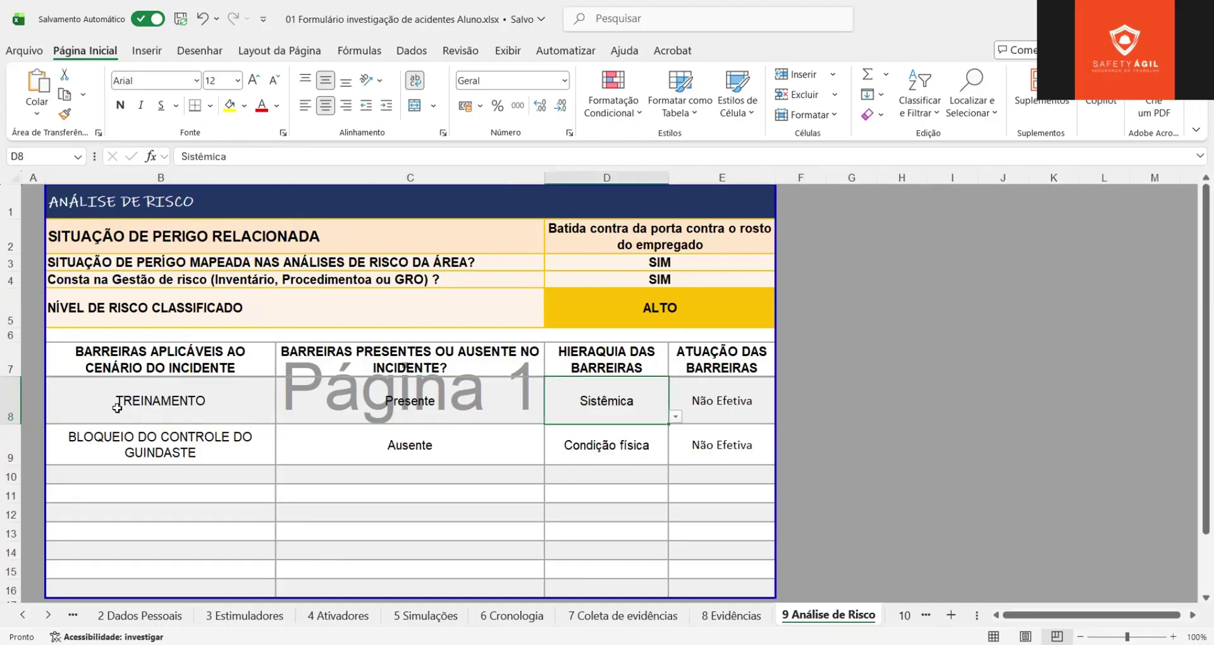
{"action": "left_click", "coordinate": [676, 418]}
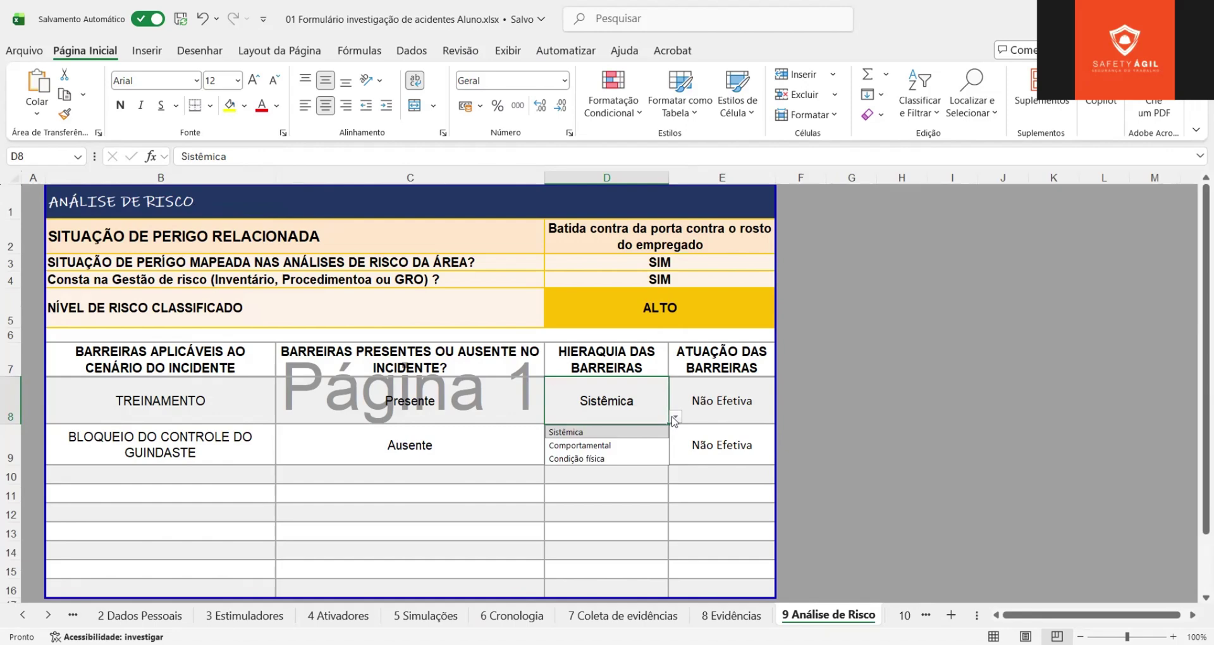
{"action": "left_click", "coordinate": [632, 385]}
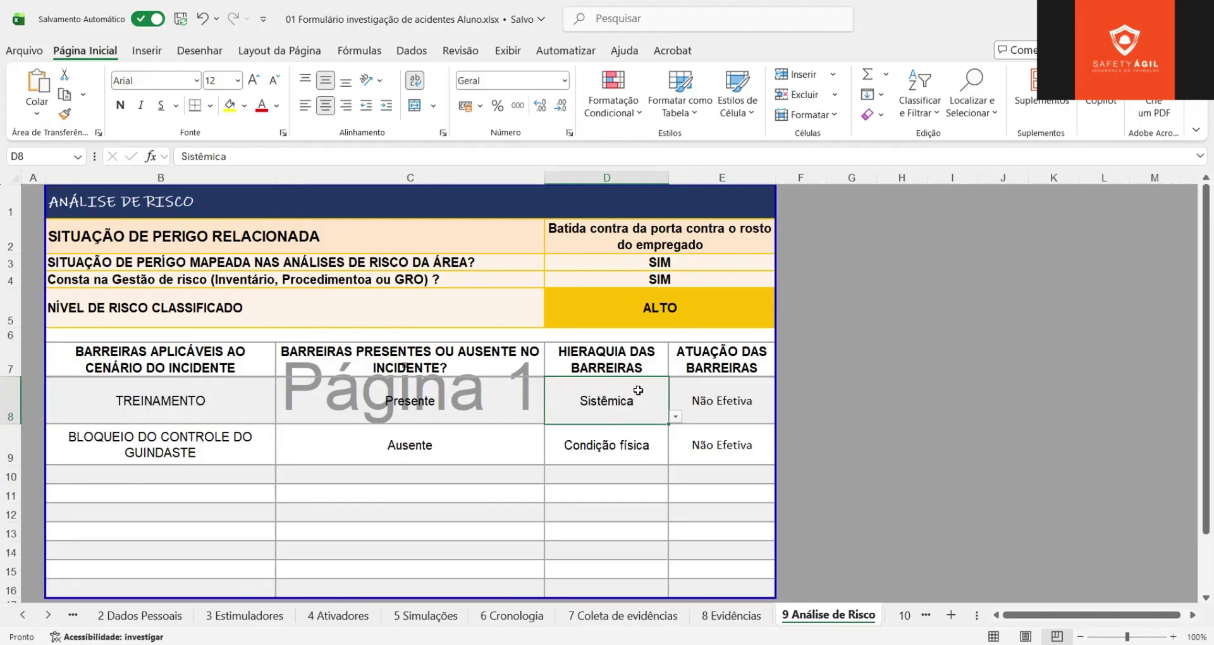
{"action": "left_click", "coordinate": [710, 400]}
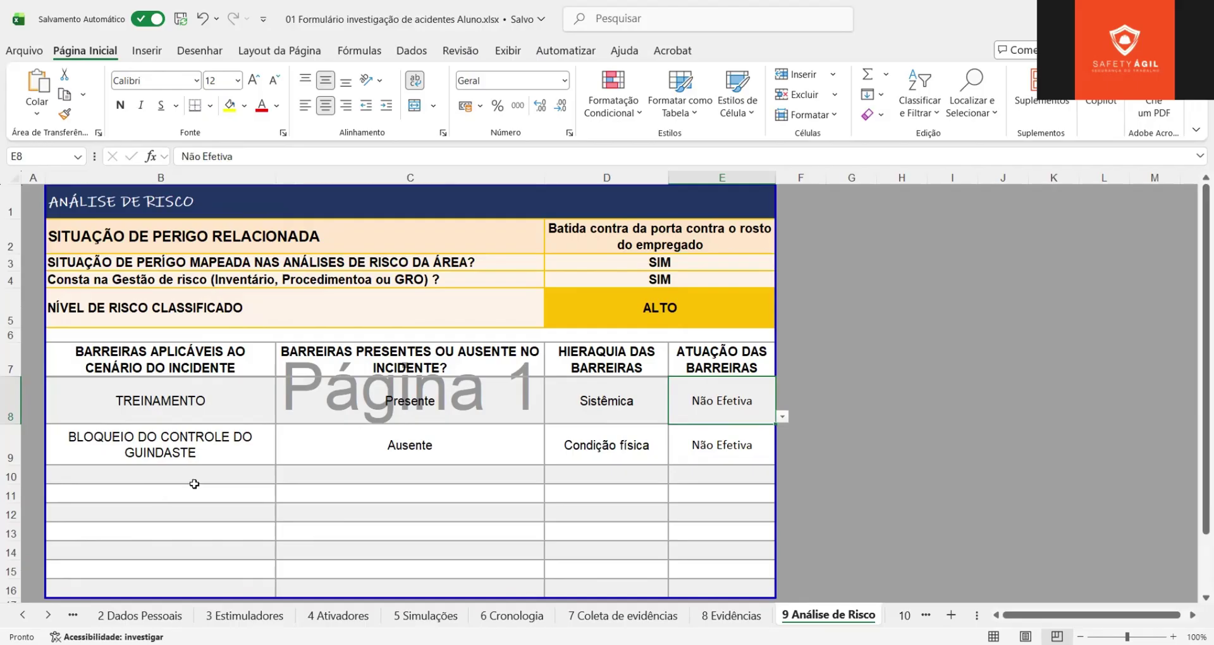
Examine the Bloqueio do Controle do Guindaste barrier row across its presence, hierarchy and effectiveness cells, and the blank rows below
{"action": "left_click", "coordinate": [122, 439]}
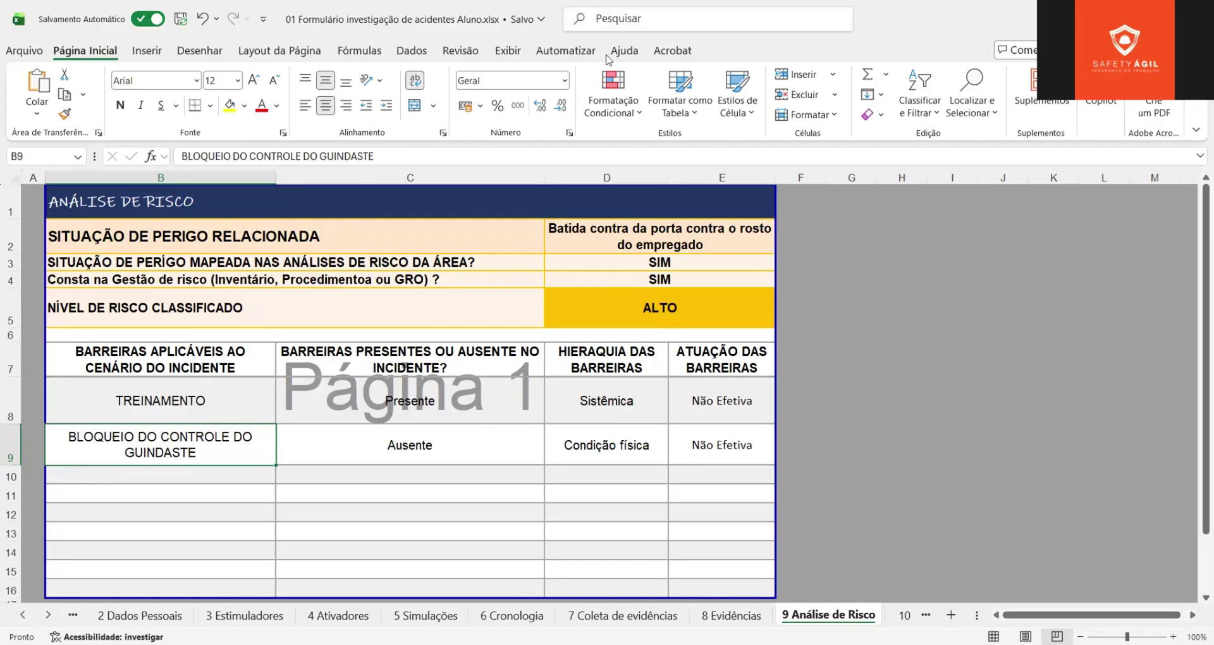
{"action": "left_click", "coordinate": [377, 451]}
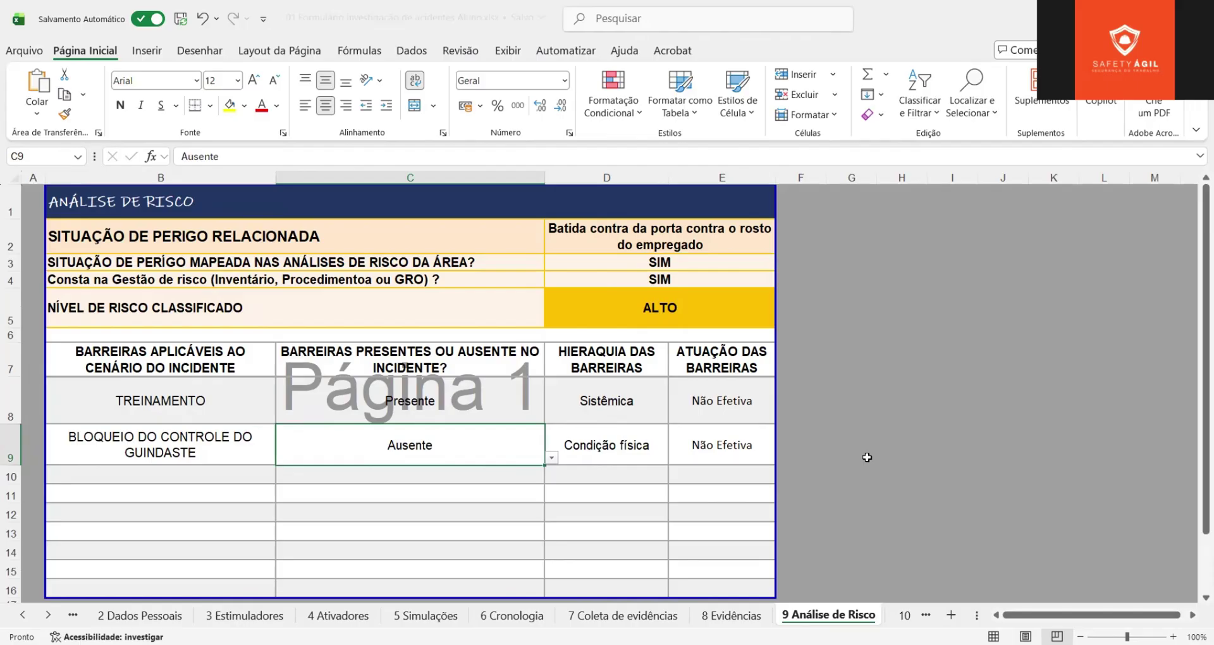
{"action": "left_click", "coordinate": [633, 443]}
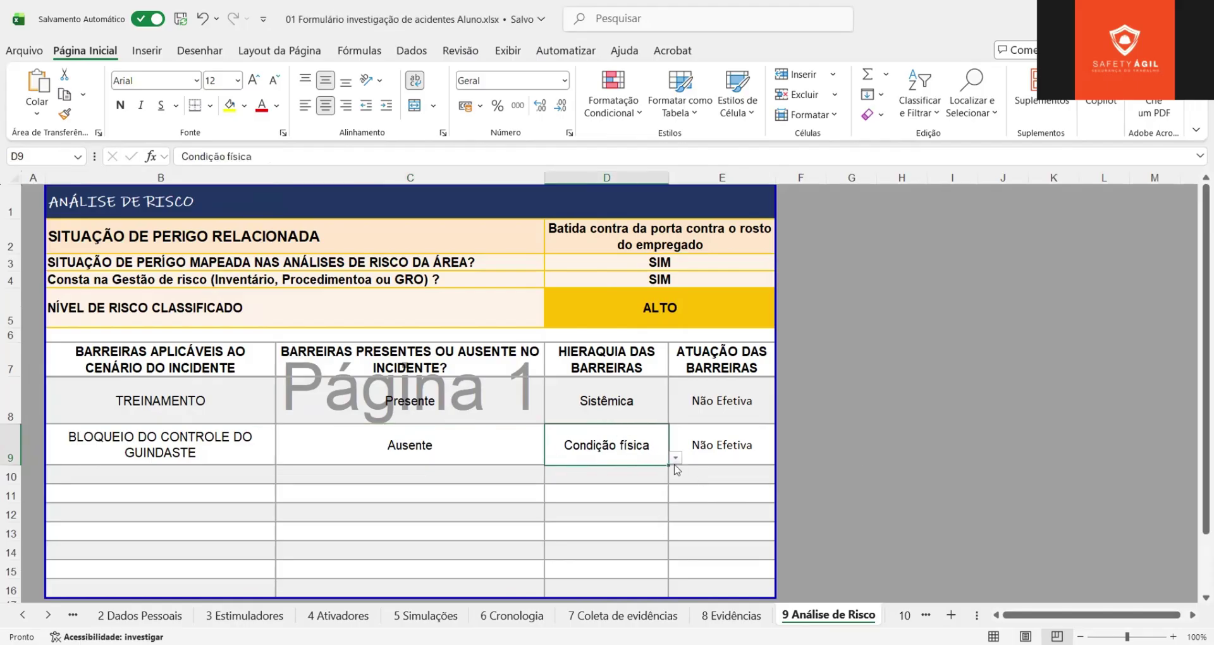
{"action": "left_click", "coordinate": [720, 445]}
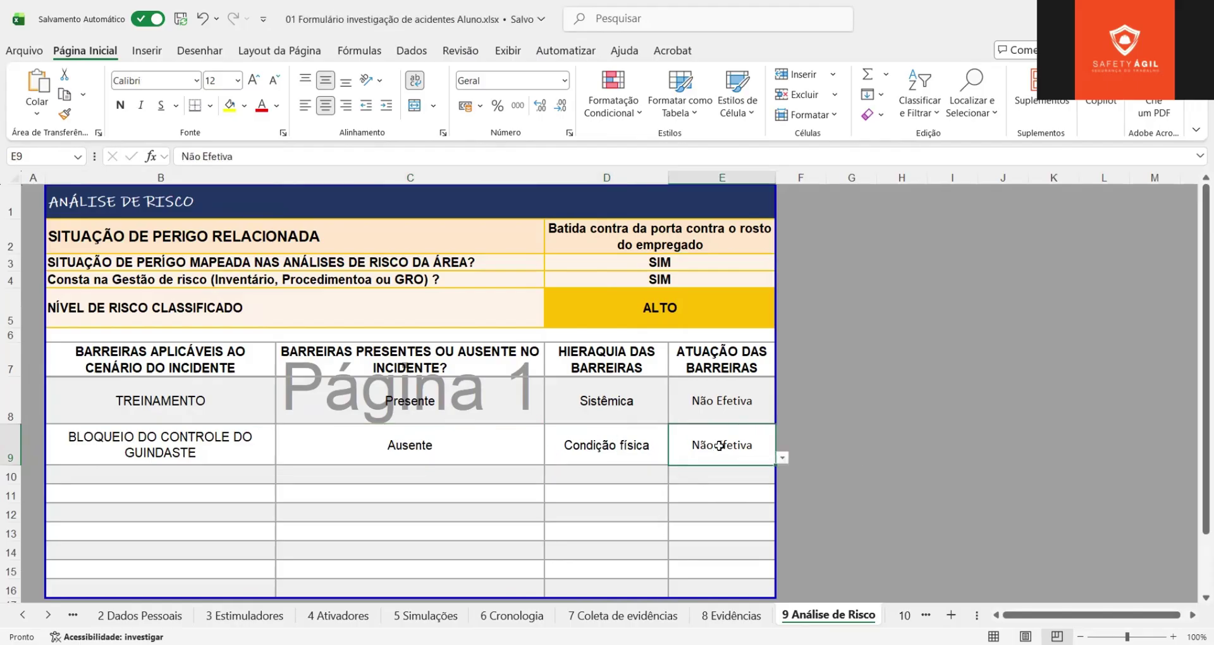
{"action": "scroll", "coordinate": [354, 367], "scroll_direction": "down", "scroll_amount": 2}
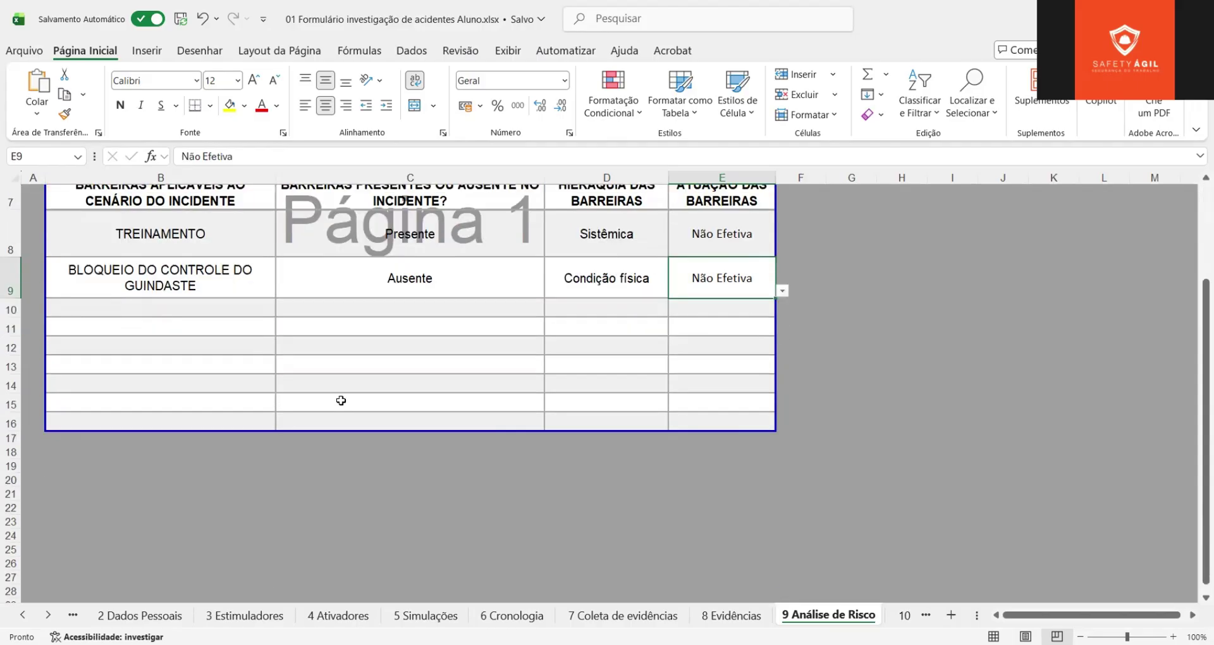
{"action": "scroll", "coordinate": [335, 416], "scroll_direction": "up", "scroll_amount": 2}
{"action": "scroll", "coordinate": [334, 417], "scroll_direction": "up", "scroll_amount": 1}
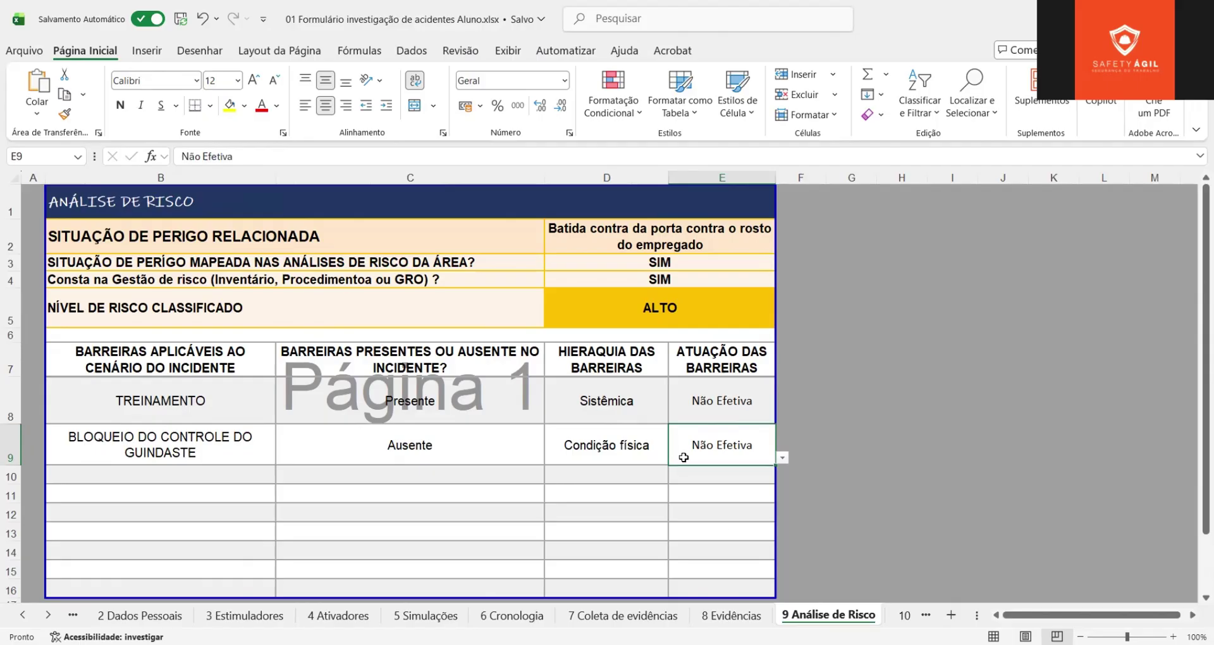
Open the 10 Risco crítico sheet and examine its blank critical risk and item table
{"action": "left_click", "coordinate": [904, 615]}
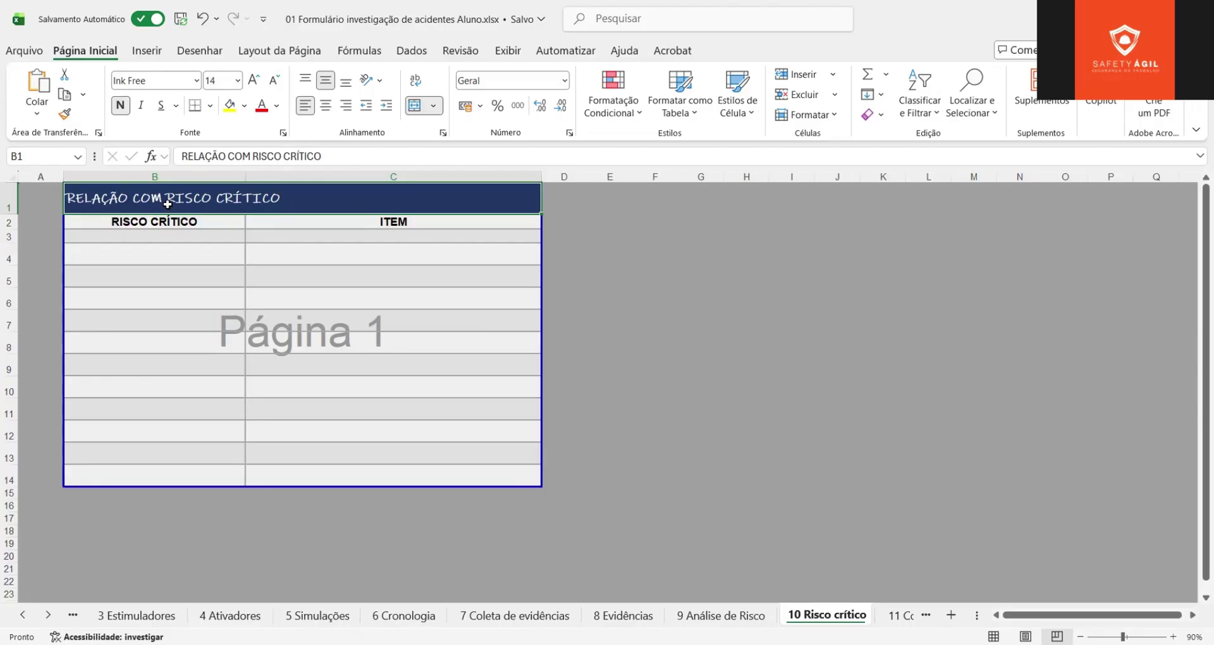
{"action": "left_click_drag", "start_coordinate": [163, 201], "coordinate": [295, 472]}
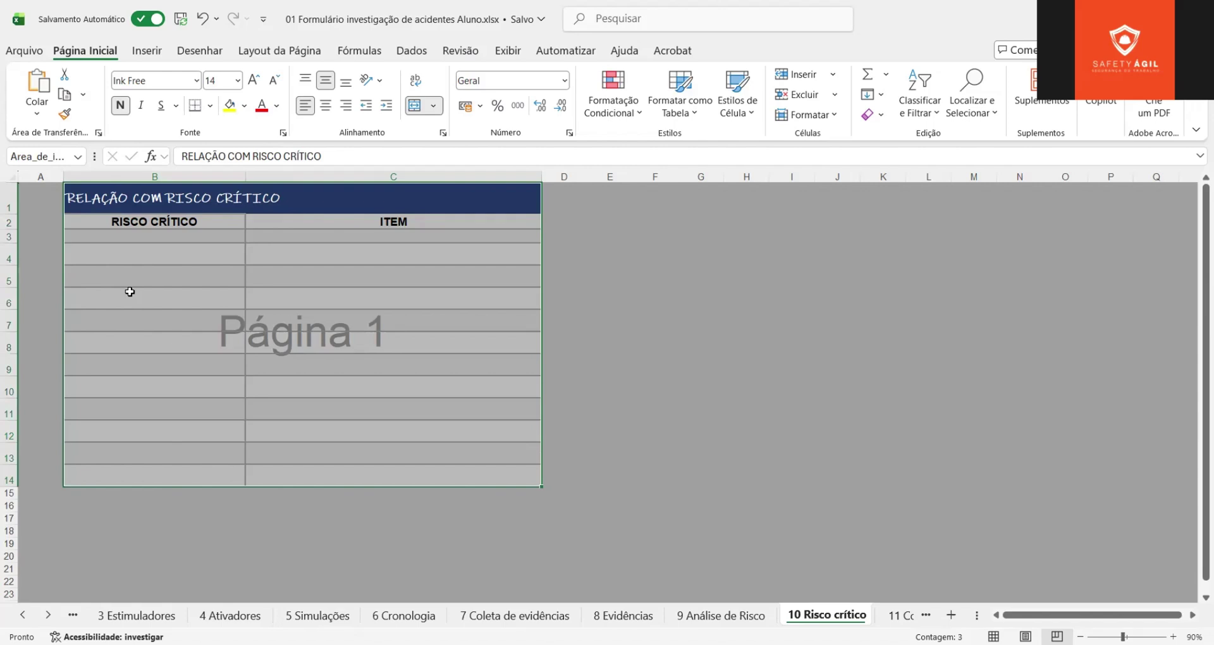
Open the 11 Constatações sheet and examine the blank area for listing facts under the Fatos Constatados heading
{"action": "key", "text": "ctrl+Page_Down"}
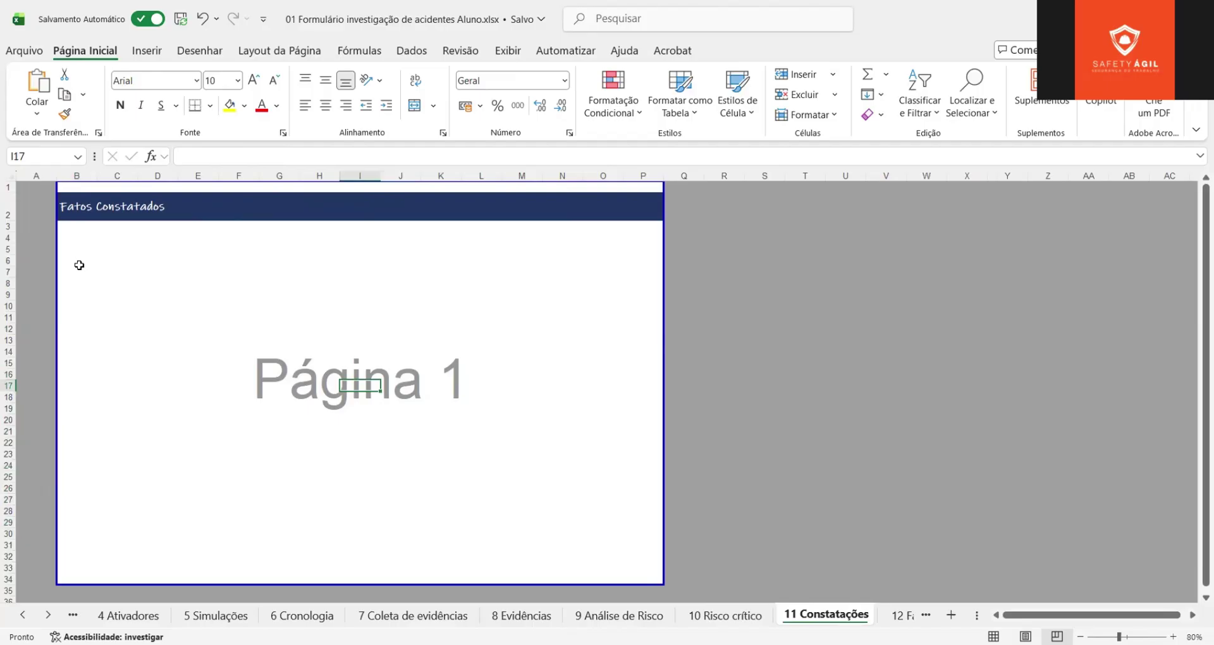
{"action": "left_click", "coordinate": [71, 237]}
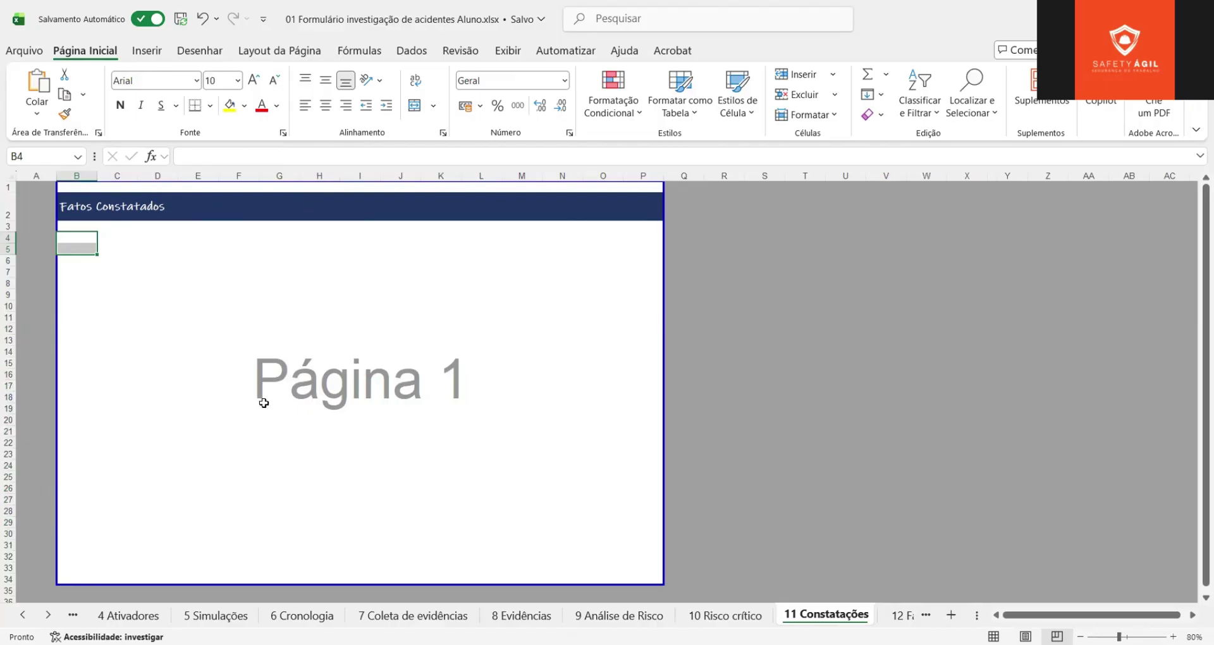
{"action": "left_click", "coordinate": [94, 362]}
{"action": "left_click", "coordinate": [89, 397]}
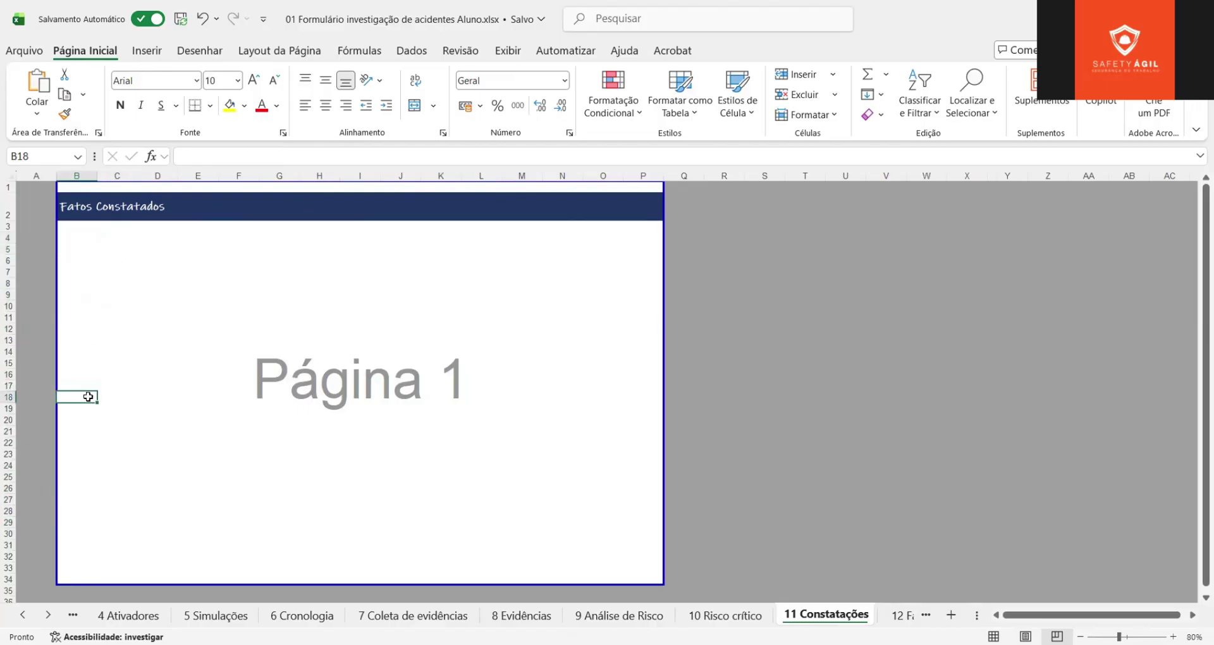
{"action": "left_click", "coordinate": [76, 450]}
{"action": "left_click", "coordinate": [78, 421]}
{"action": "left_click", "coordinate": [67, 360]}
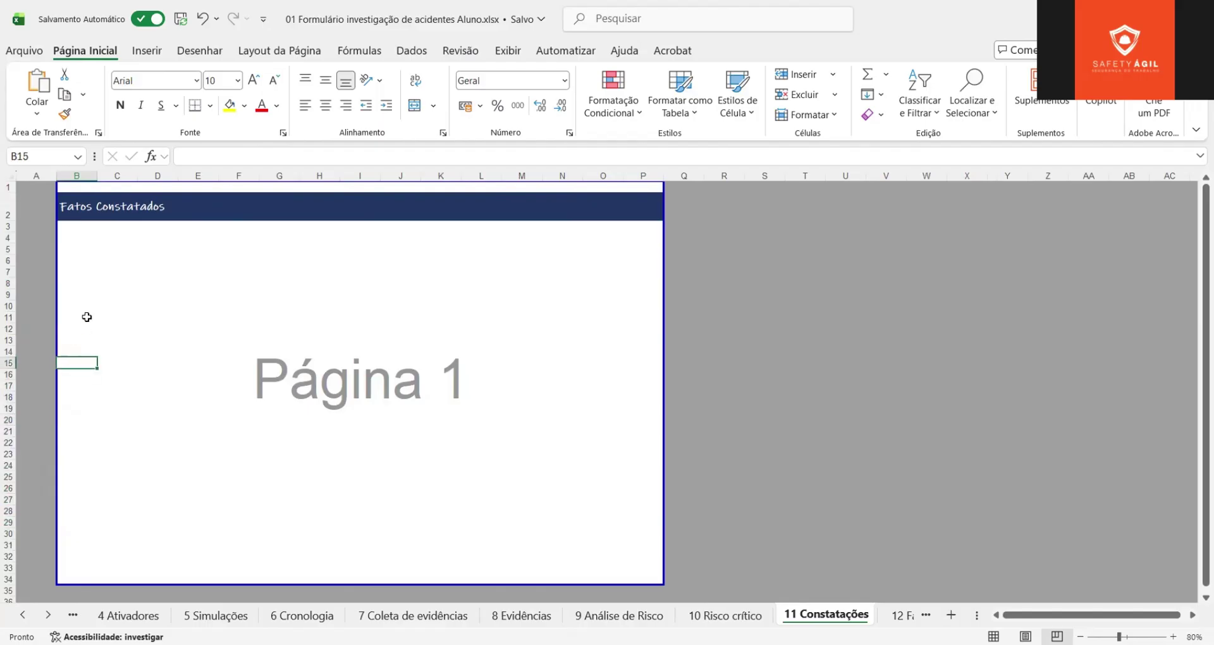
{"action": "left_click", "coordinate": [89, 317]}
{"action": "left_click", "coordinate": [72, 234]}
{"action": "left_click_drag", "start_coordinate": [136, 289], "coordinate": [638, 581]}
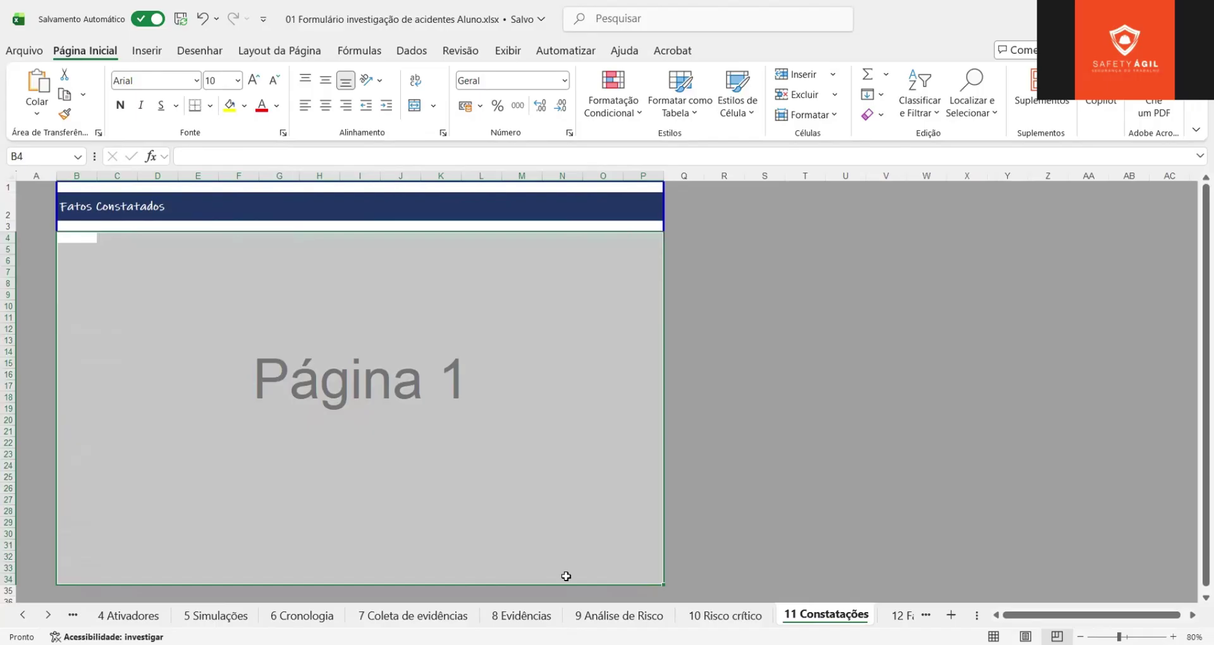
{"action": "left_click", "coordinate": [77, 188]}
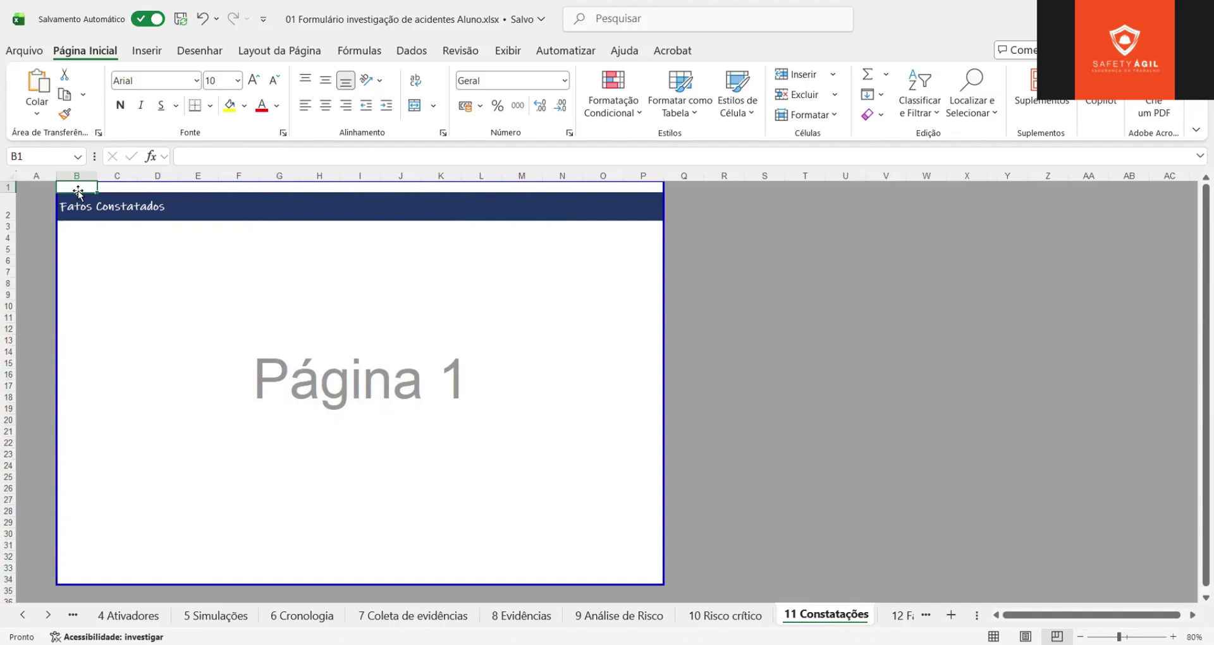
Open the 12 Fatores Contribuintes sheet and scan its event types, conditions and factor groups down to Sistemas de Emergência
{"action": "key", "text": "ctrl+Page_Down"}
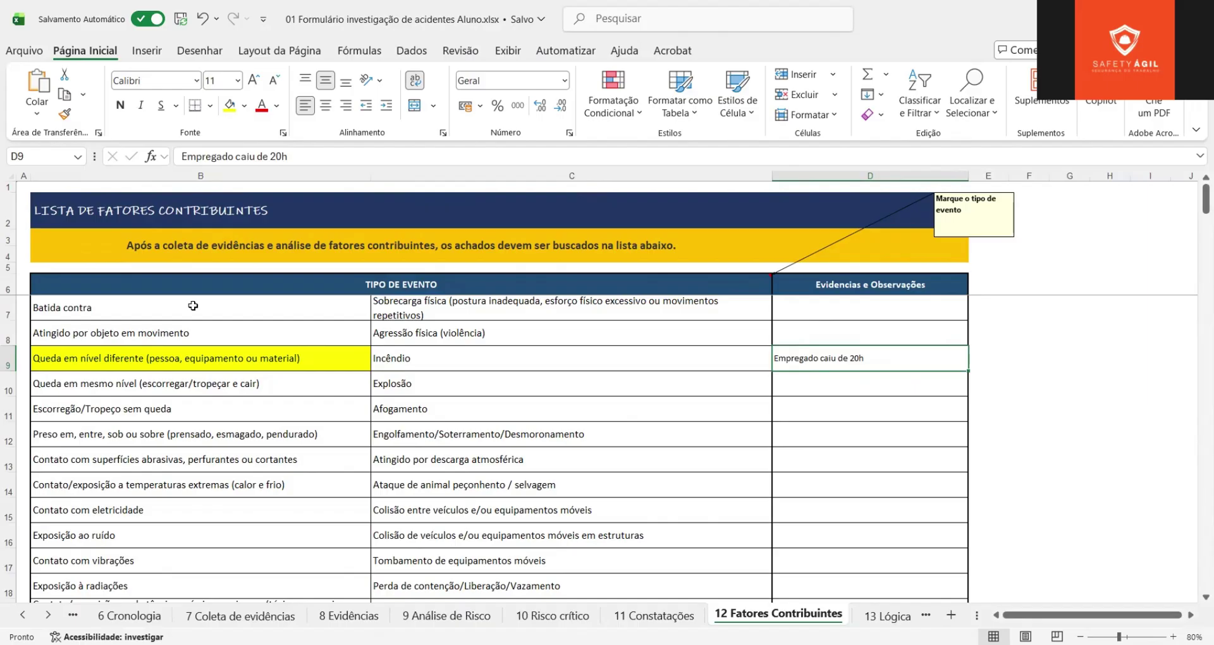
{"action": "scroll", "coordinate": [304, 393], "scroll_direction": "down", "scroll_amount": 8}
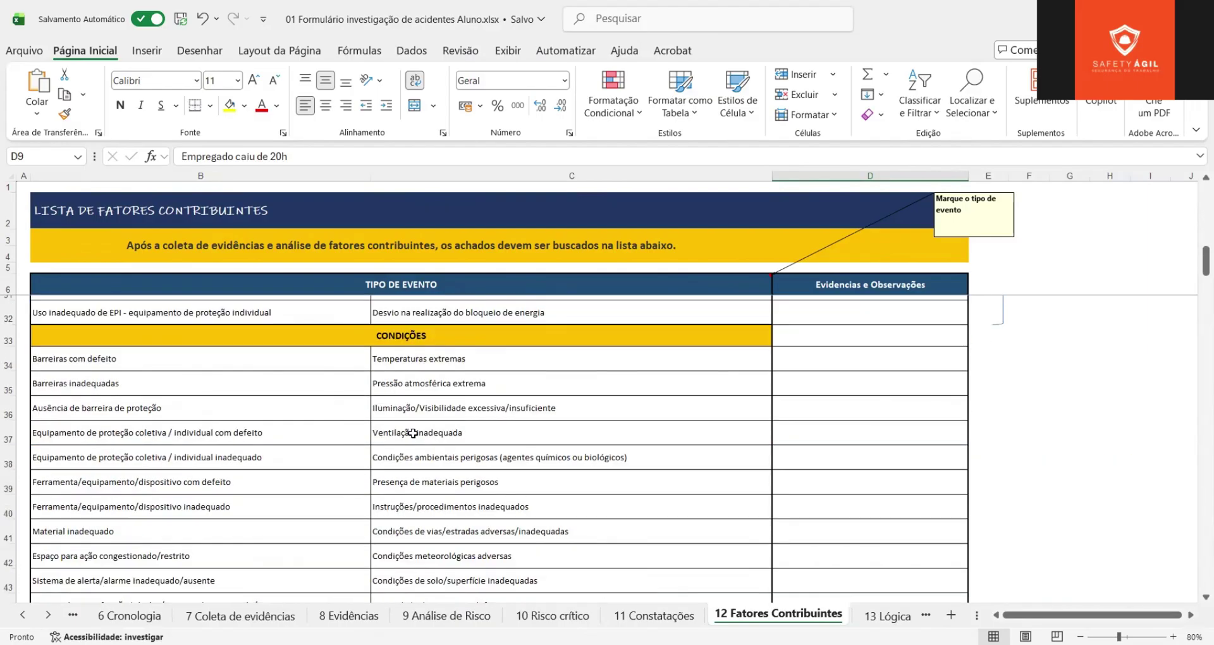
{"action": "scroll", "coordinate": [413, 433], "scroll_direction": "up", "scroll_amount": 8}
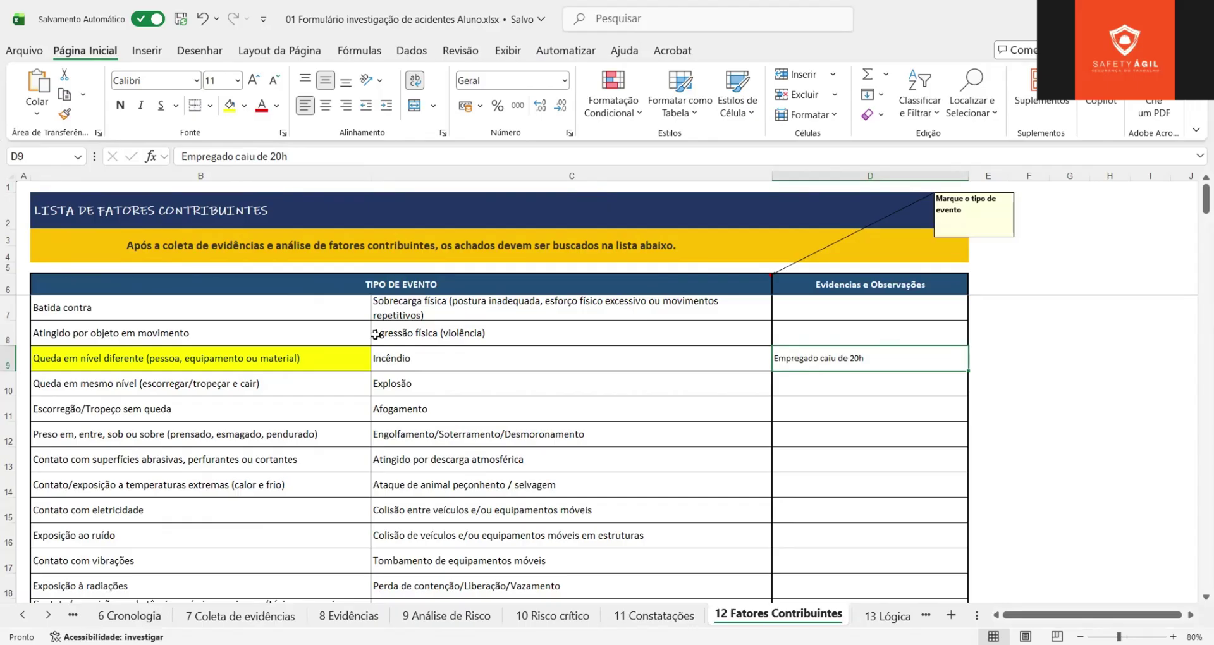
{"action": "scroll", "coordinate": [630, 304], "scroll_direction": "down", "scroll_amount": 20}
{"action": "scroll", "coordinate": [483, 464], "scroll_direction": "down", "scroll_amount": 8}
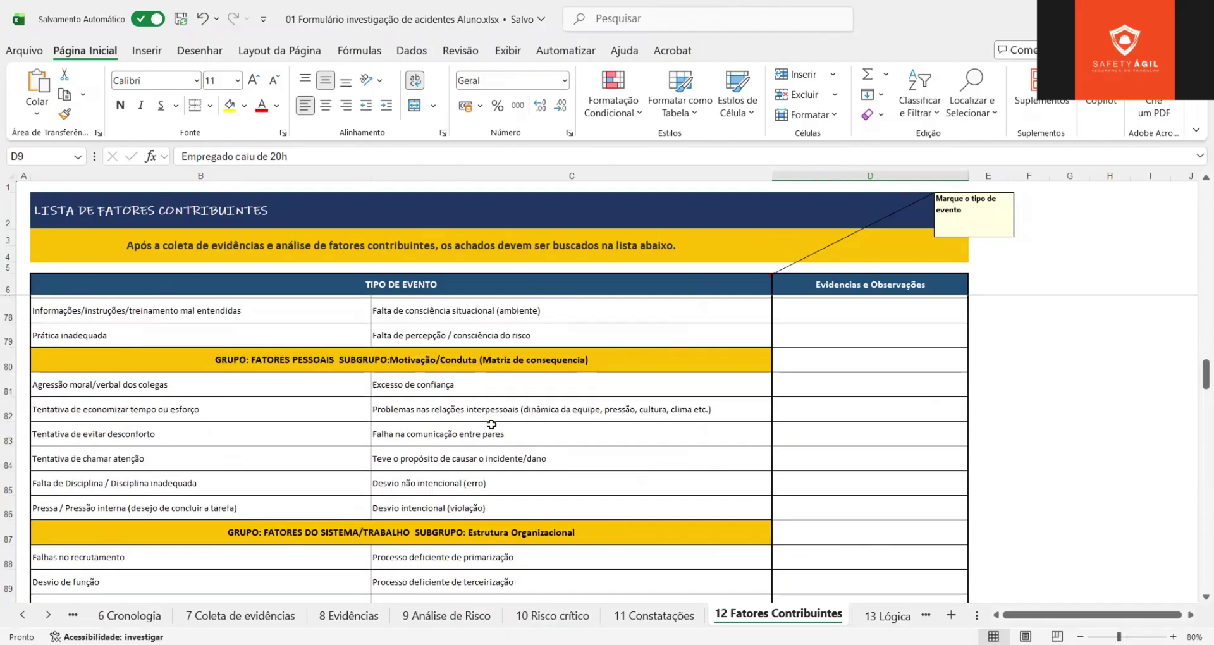
{"action": "scroll", "coordinate": [483, 464], "scroll_direction": "down", "scroll_amount": 11}
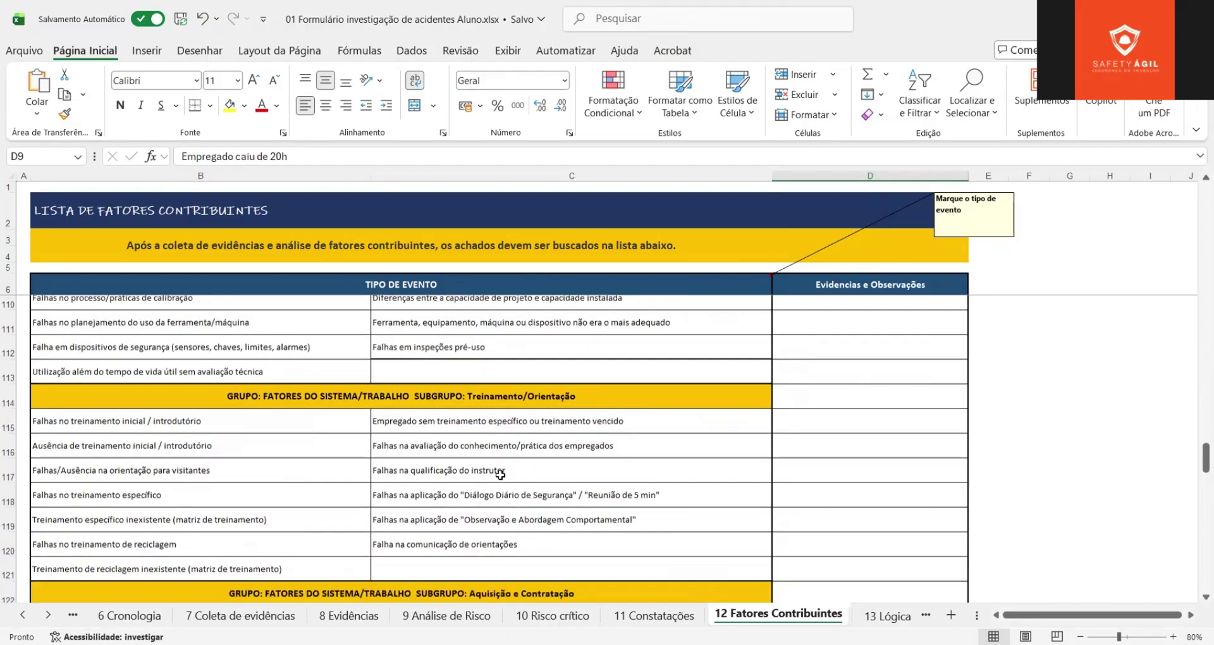
{"action": "scroll", "coordinate": [499, 503], "scroll_direction": "down", "scroll_amount": 14}
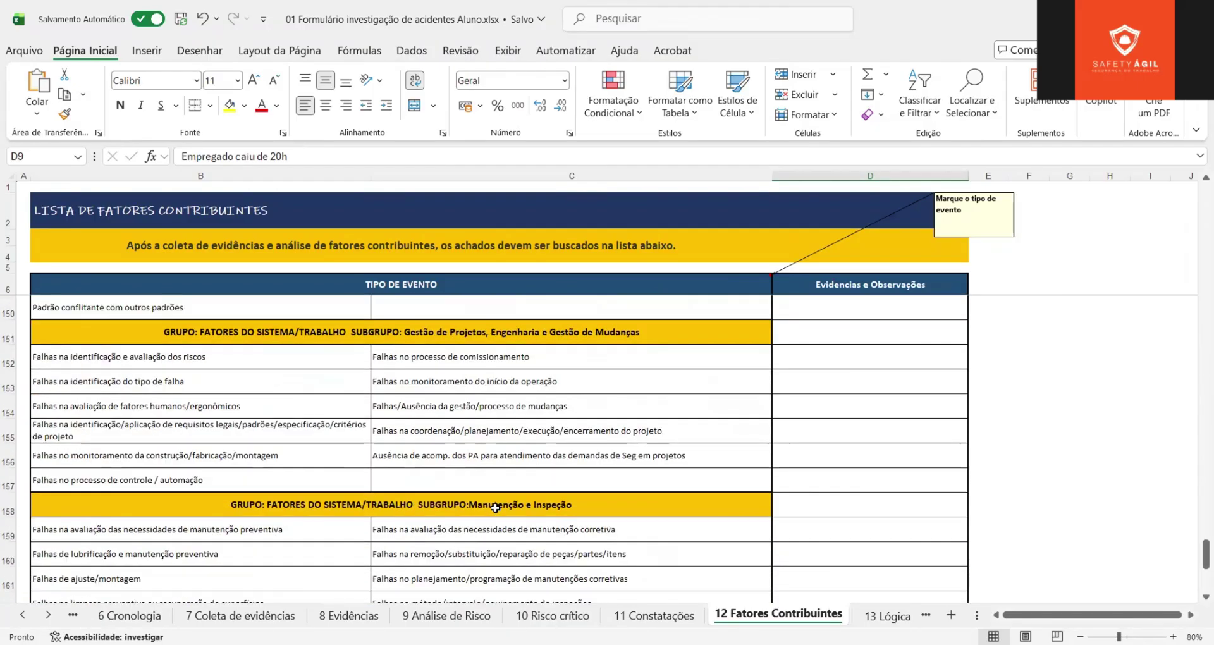
{"action": "scroll", "coordinate": [492, 543], "scroll_direction": "up", "scroll_amount": 11}
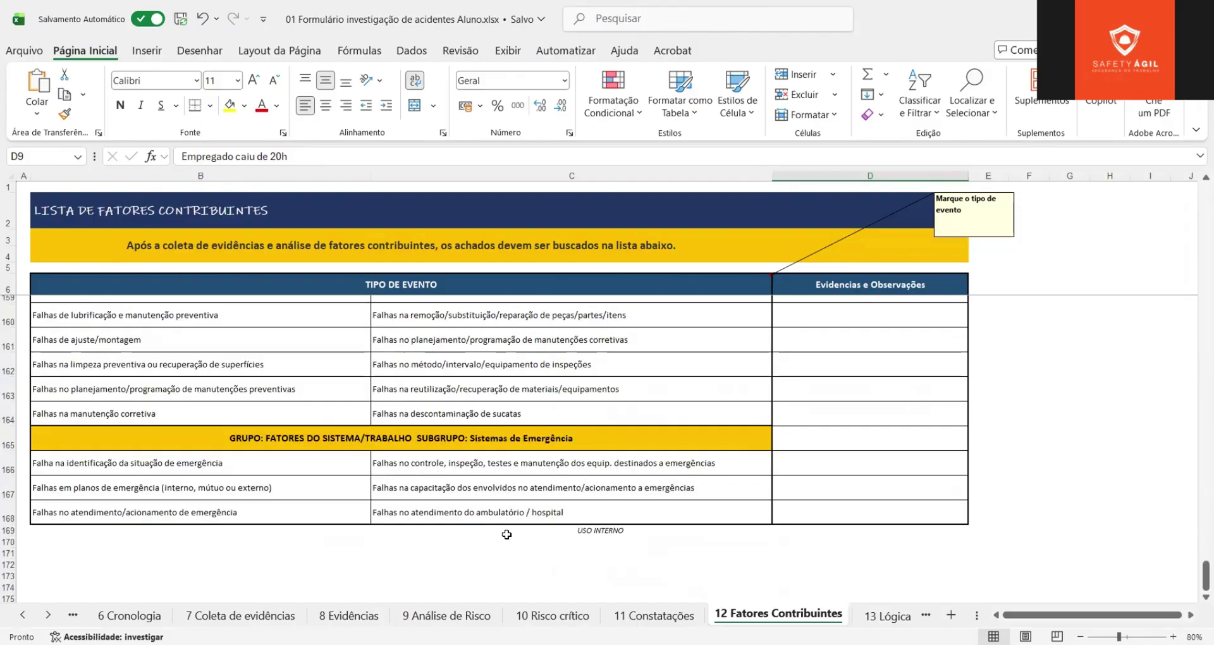
Open the 15 Plano de ação sheet and examine its event risk level, contributing factor columns, Ação column and the theme chart beneath
{"action": "key", "text": "ctrl+Page_Down"}
{"action": "key", "text": "ctrl+Page_Down"}
{"action": "key", "text": "ctrl+Page_Down"}
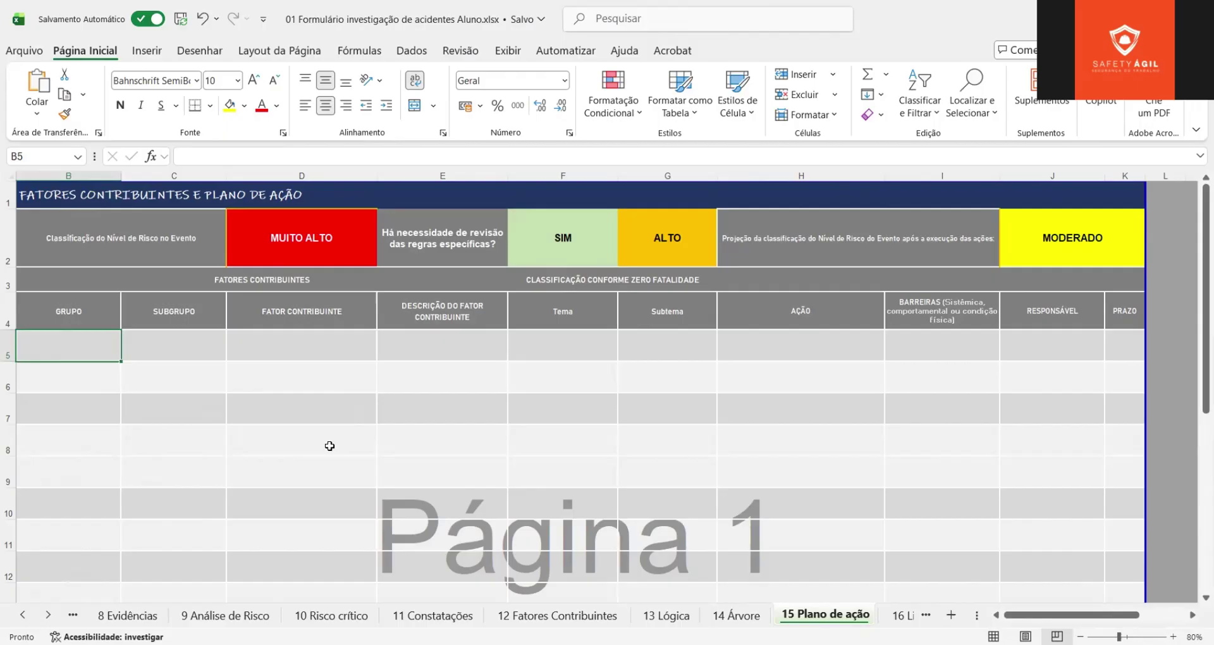
{"action": "left_click", "coordinate": [266, 259]}
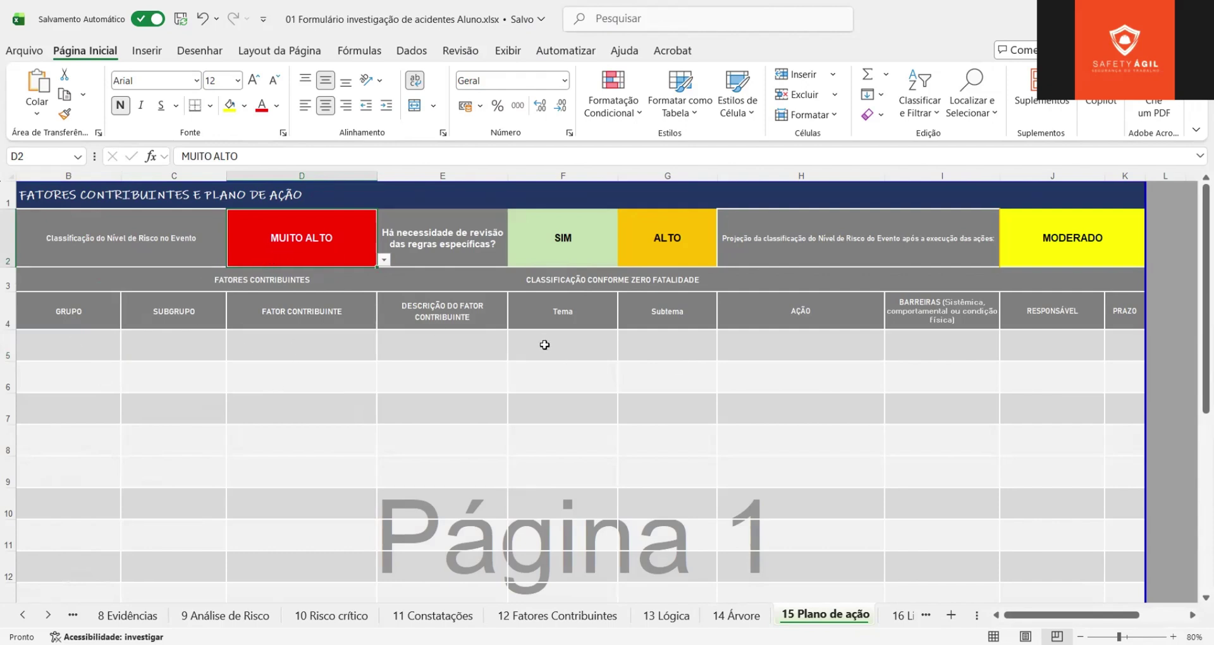
{"action": "left_click_drag", "start_coordinate": [756, 342], "coordinate": [761, 567]}
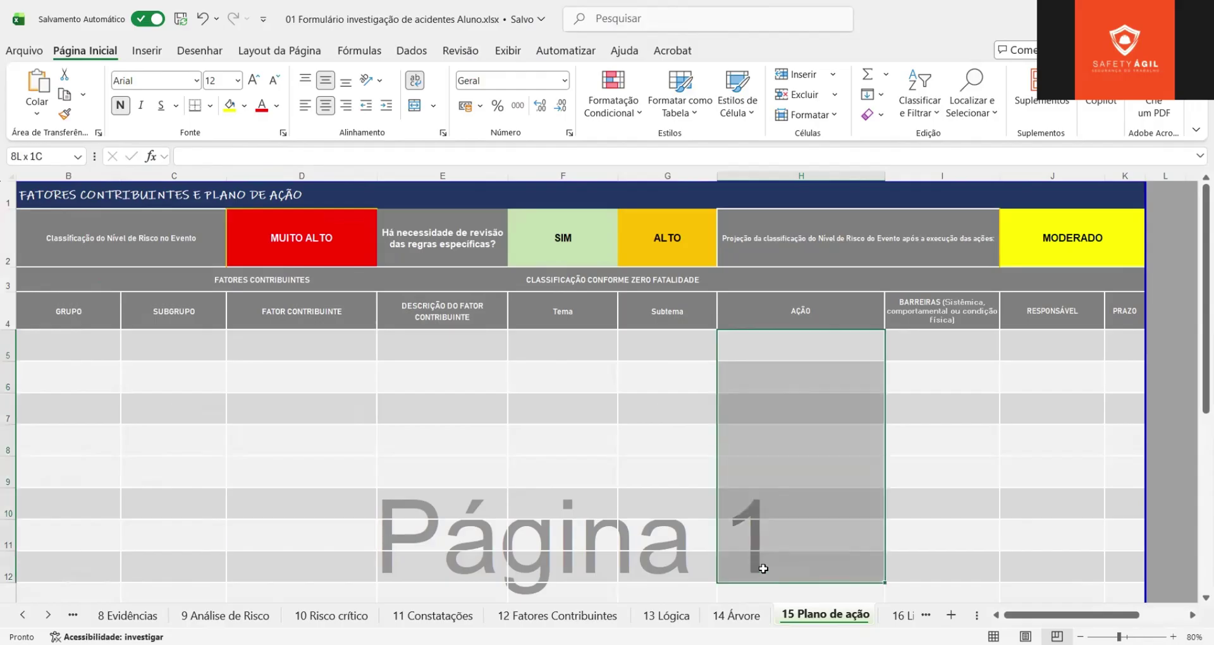
{"action": "left_click_drag", "start_coordinate": [51, 332], "coordinate": [646, 591]}
{"action": "scroll", "coordinate": [645, 590], "scroll_direction": "down", "scroll_amount": 2}
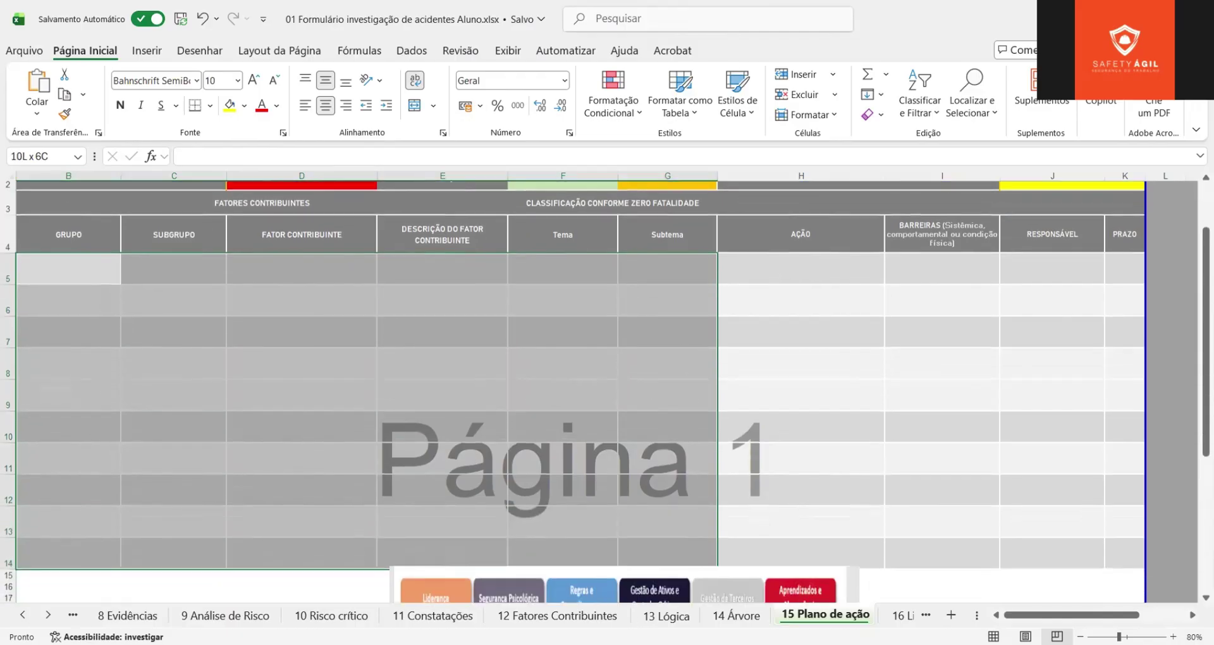
{"action": "left_click_drag", "start_coordinate": [635, 474], "coordinate": [632, 475]}
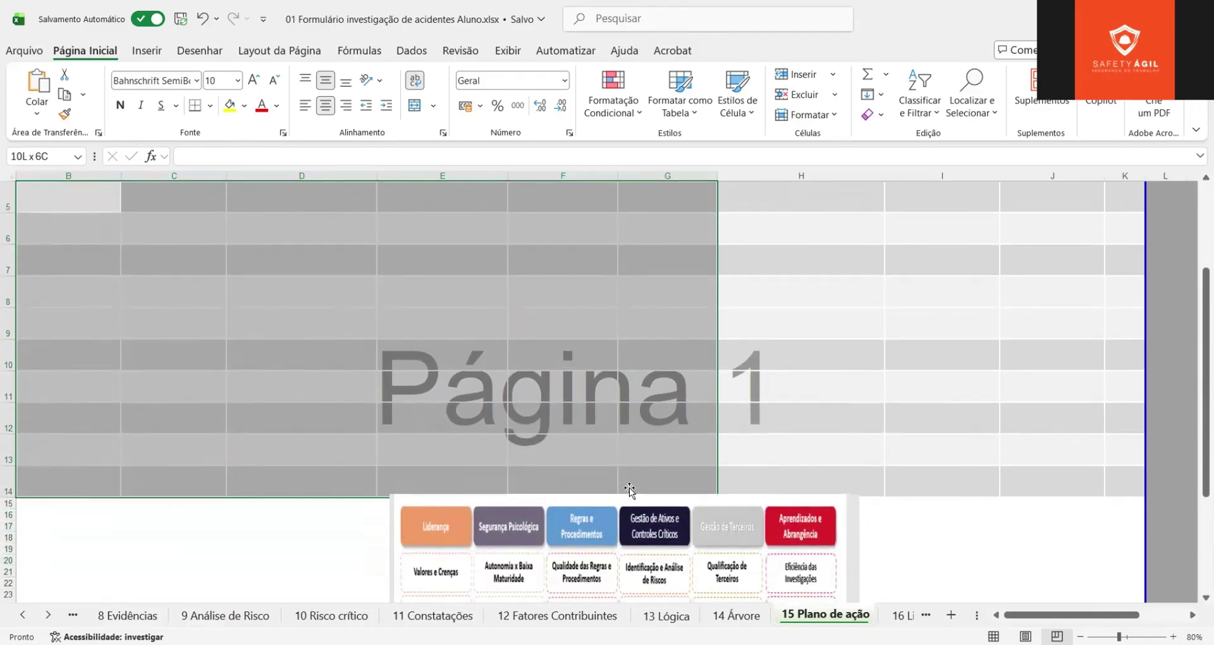
{"action": "scroll", "coordinate": [591, 478], "scroll_direction": "up", "scroll_amount": 2}
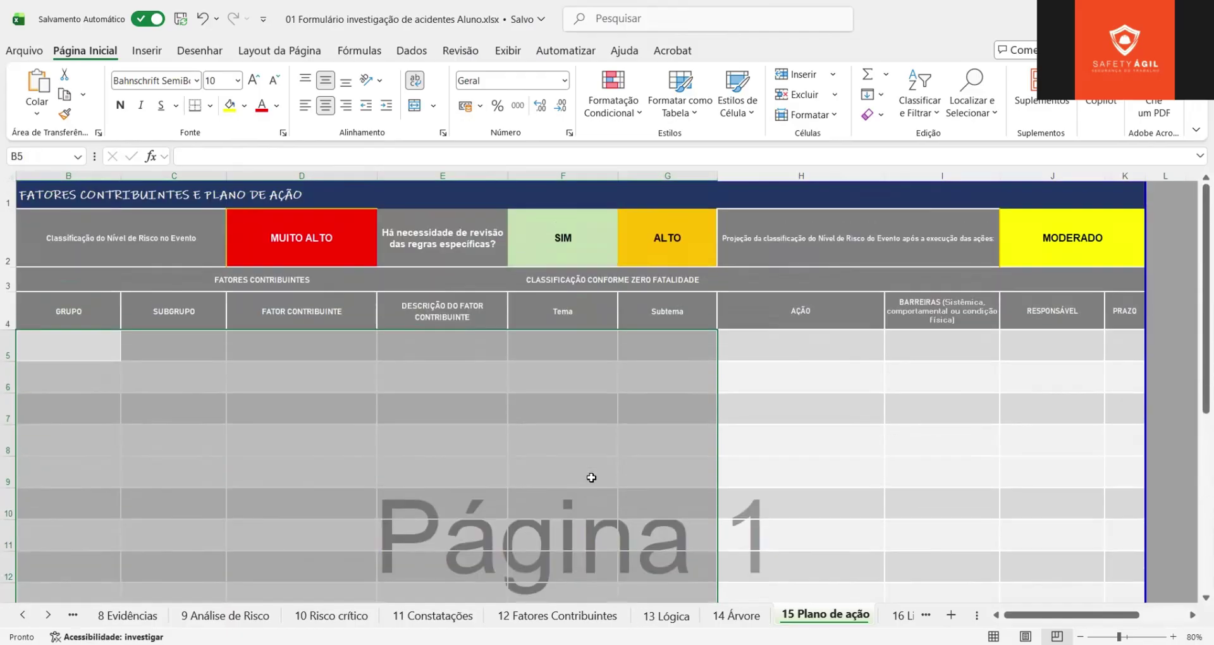
{"action": "left_click", "coordinate": [811, 356]}
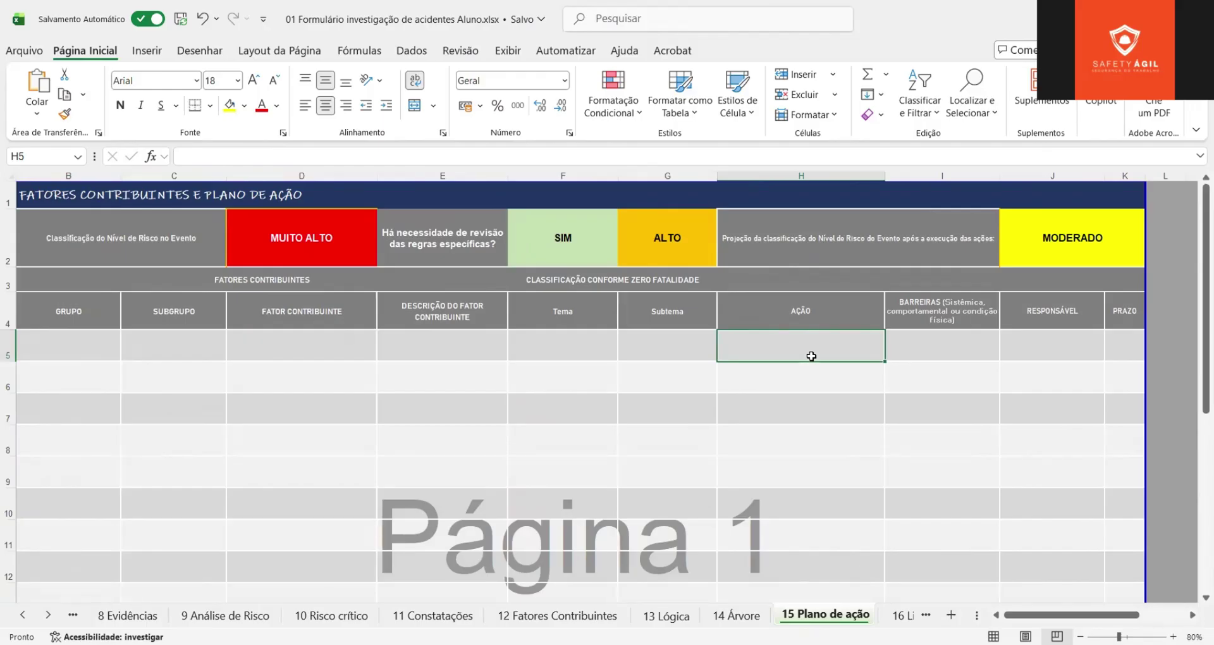
Examine the action plan's event risk classification, the answer on revising specific rules, and the adjacent risk level cell
{"action": "left_click", "coordinate": [287, 252]}
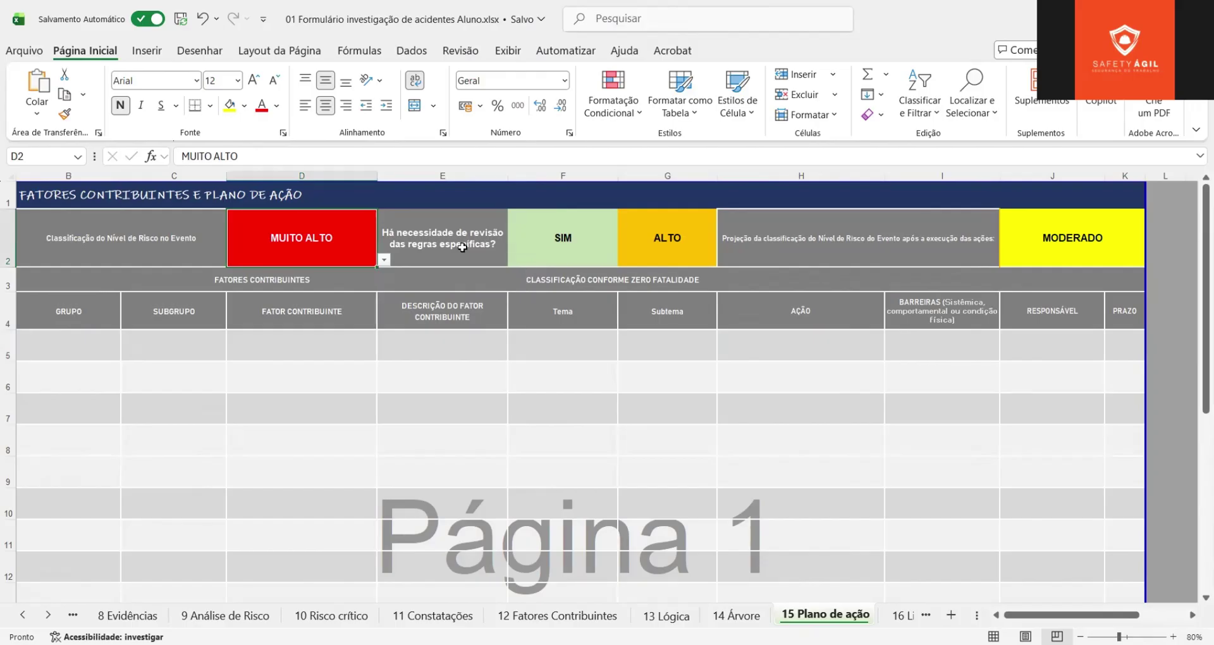
{"action": "left_click", "coordinate": [548, 243]}
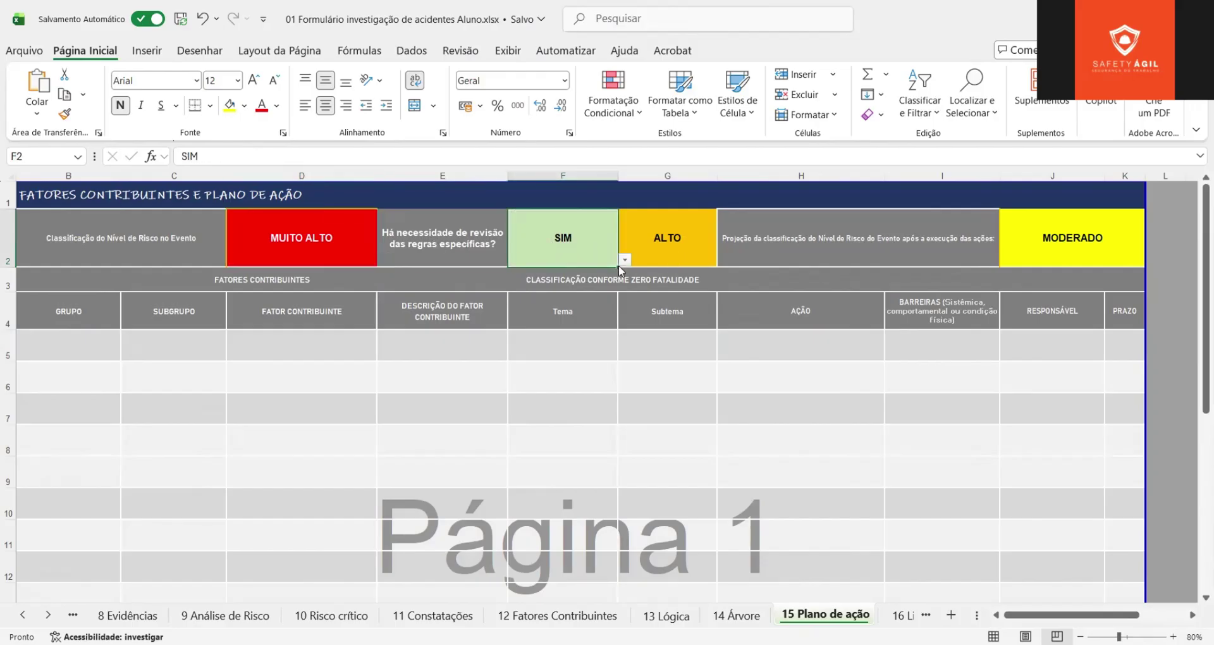
{"action": "left_click", "coordinate": [625, 260]}
{"action": "left_click", "coordinate": [627, 261]}
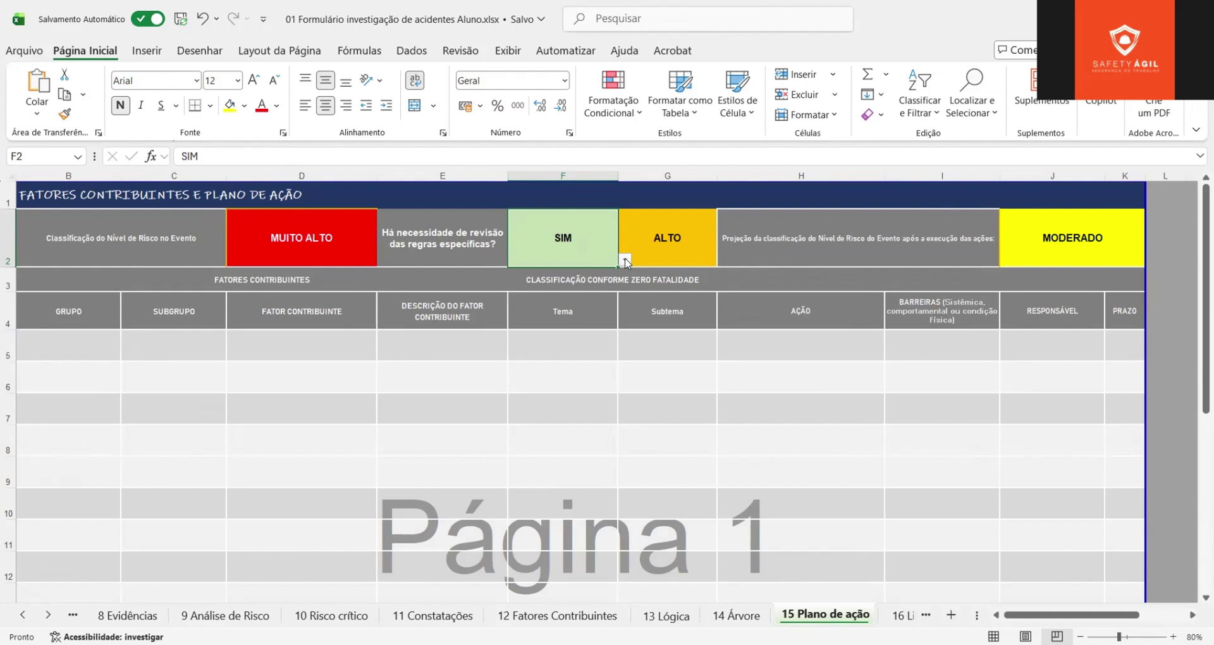
{"action": "left_click", "coordinate": [664, 254]}
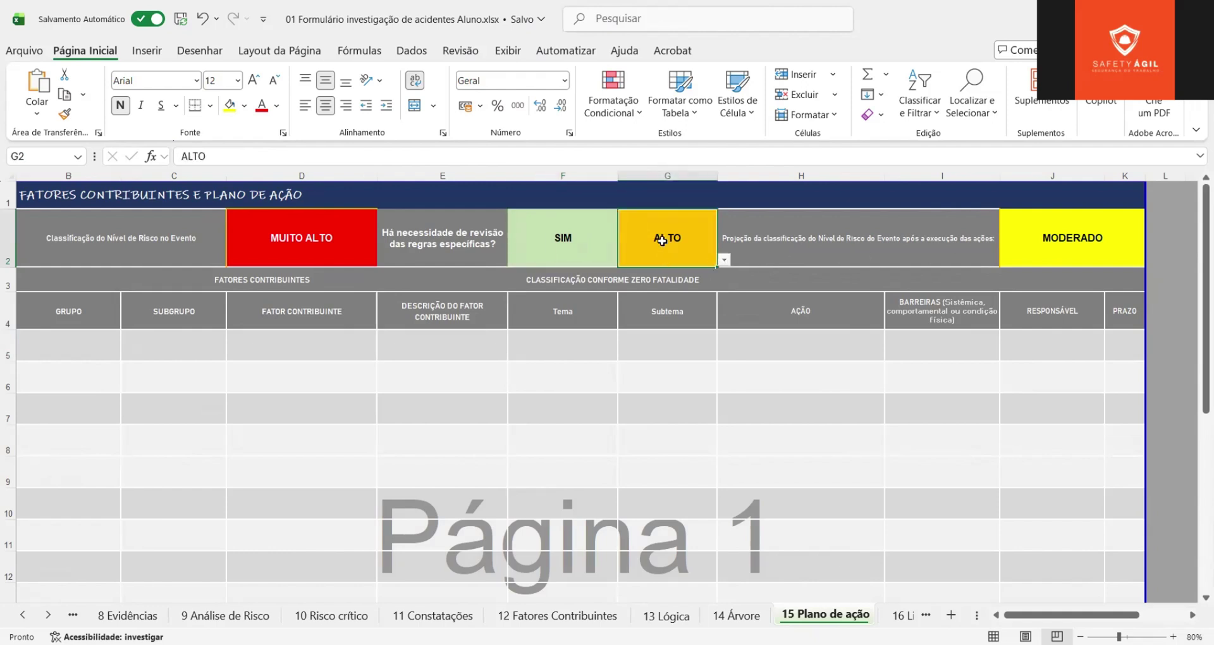
Set the Classificação do Nível de Risco no Evento to ALTO in the action plan
{"action": "left_click", "coordinate": [342, 241]}
{"action": "left_click", "coordinate": [384, 260]}
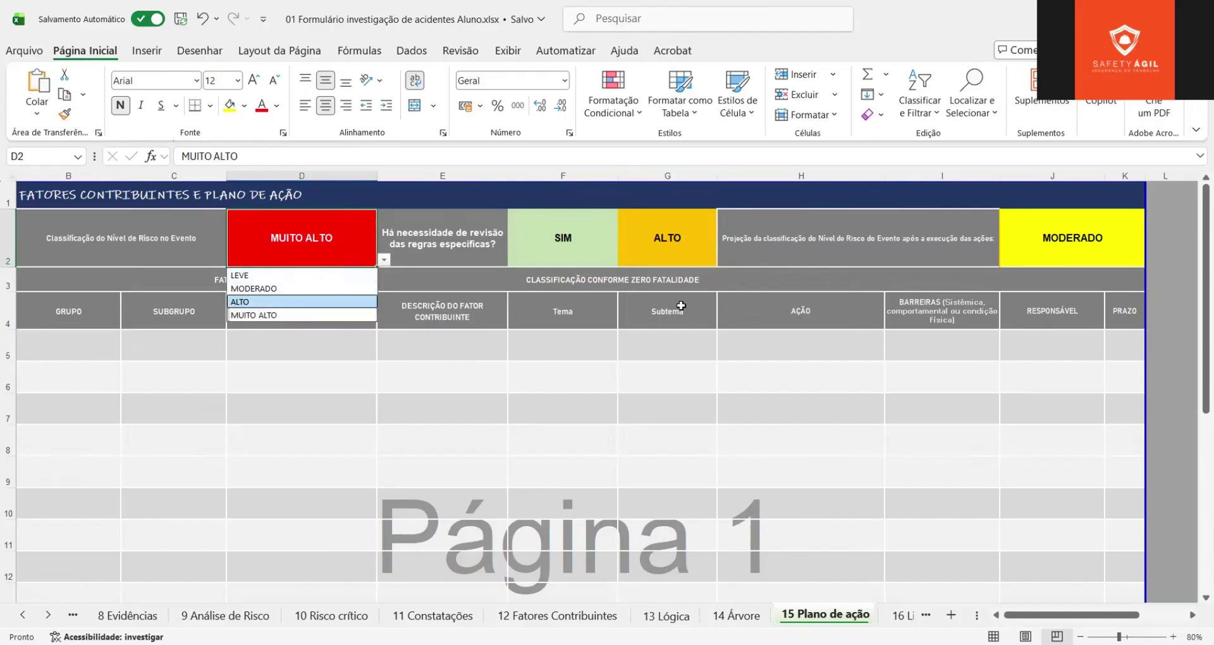
{"action": "key", "text": "Return"}
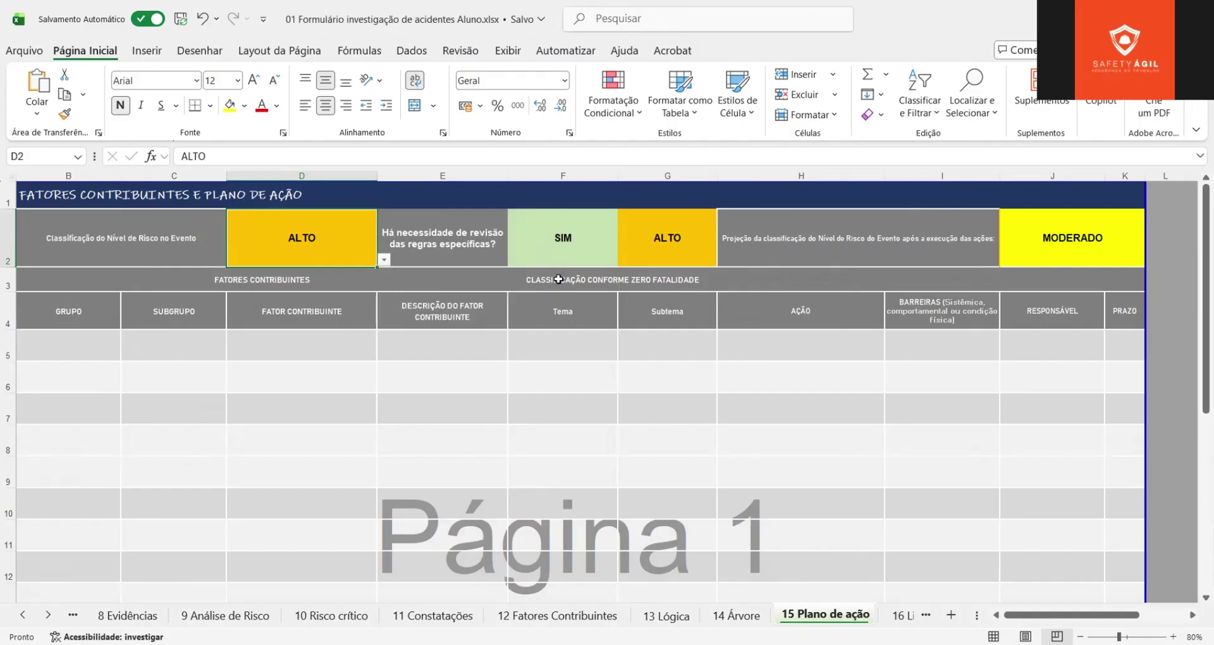
Set the barrier type for the first action plan row to Sistêmica
{"action": "left_click_drag", "start_coordinate": [810, 344], "coordinate": [839, 534]}
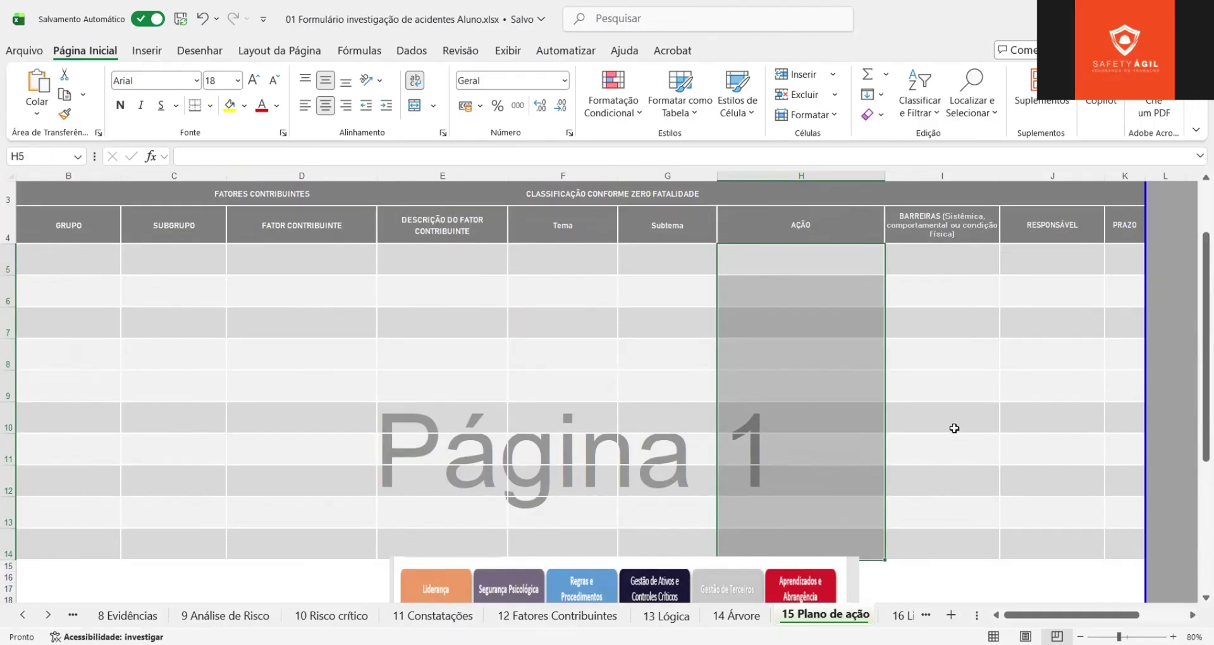
{"action": "scroll", "coordinate": [981, 402], "scroll_direction": "up", "scroll_amount": 1}
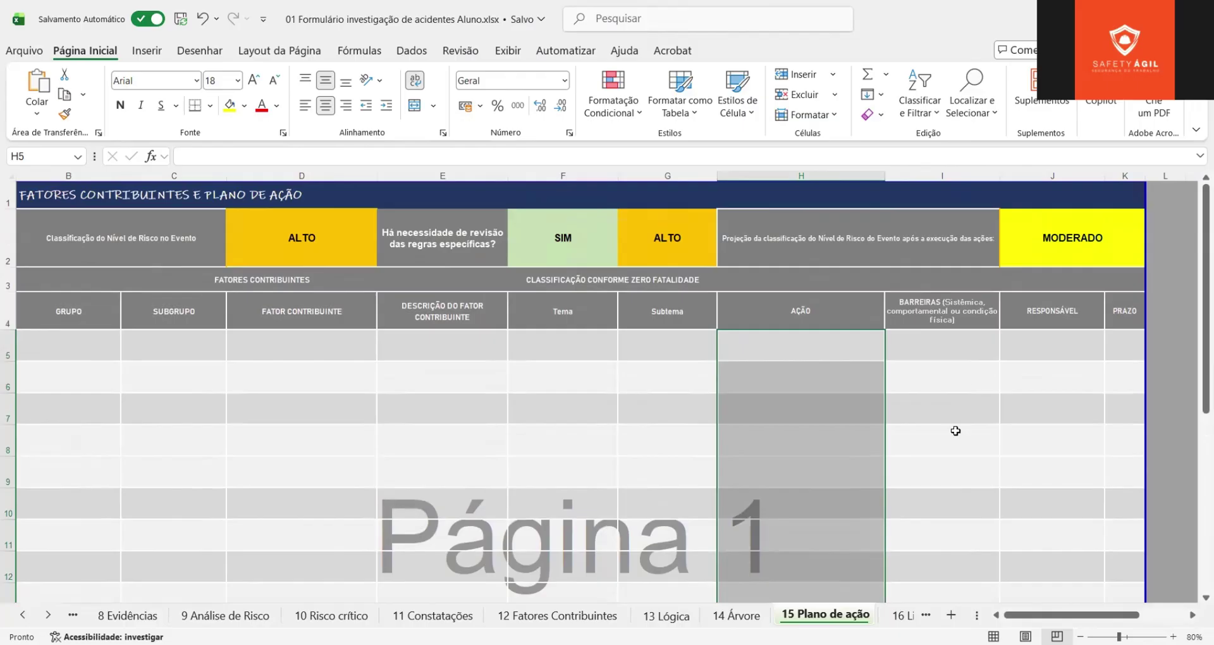
{"action": "left_click", "coordinate": [972, 347]}
{"action": "left_click", "coordinate": [1007, 354]}
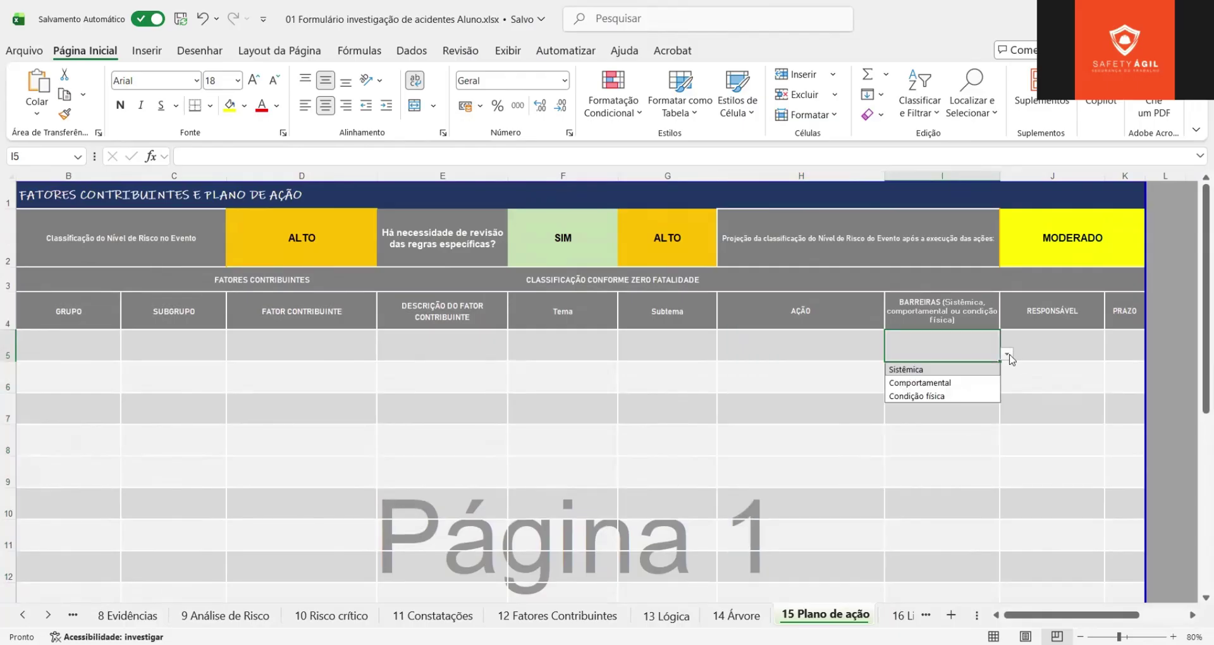
{"action": "left_click", "coordinate": [978, 370]}
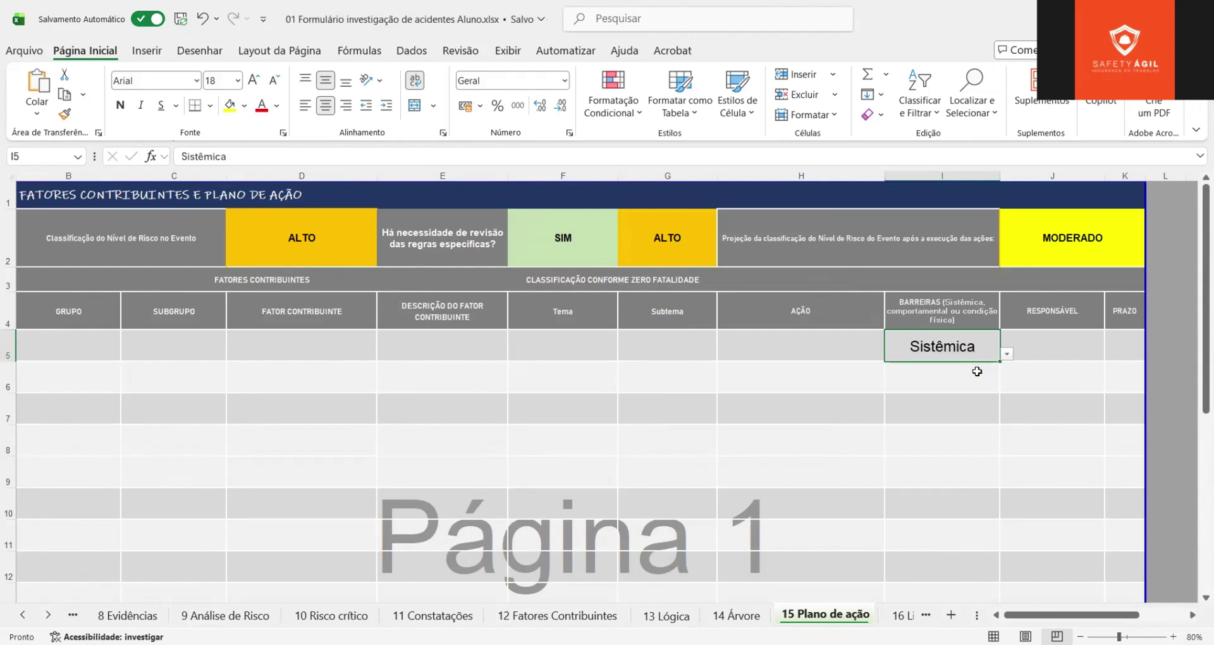
Set the barrier type for the second action plan row to Comportamental
{"action": "left_click", "coordinate": [994, 376]}
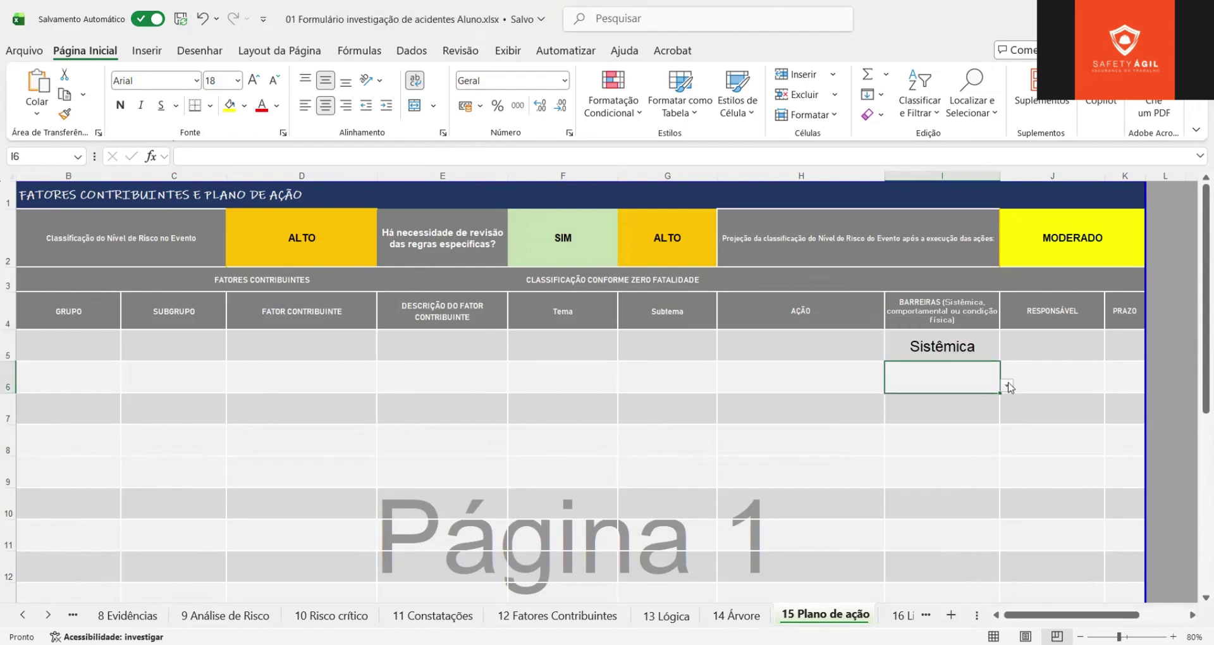
{"action": "left_click", "coordinate": [1007, 385]}
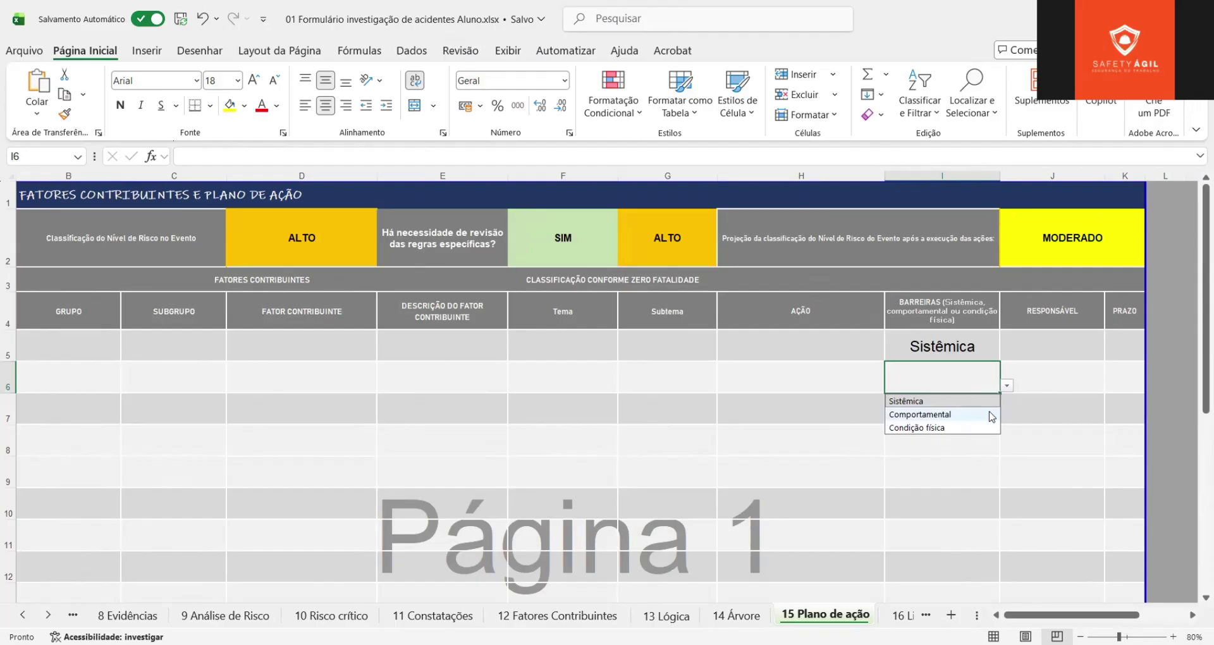
{"action": "left_click", "coordinate": [992, 416]}
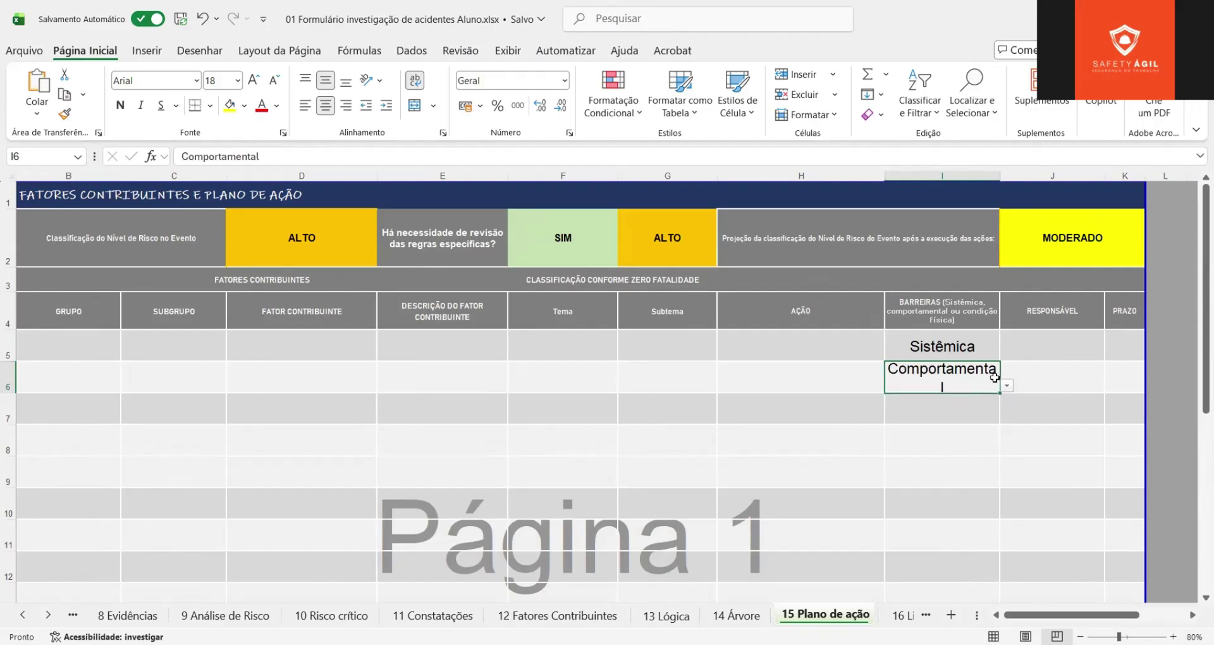
{"action": "left_click", "coordinate": [1007, 386]}
{"action": "left_click", "coordinate": [1008, 386]}
Set the barrier type for the third action plan row to Condição física
{"action": "left_click", "coordinate": [978, 399]}
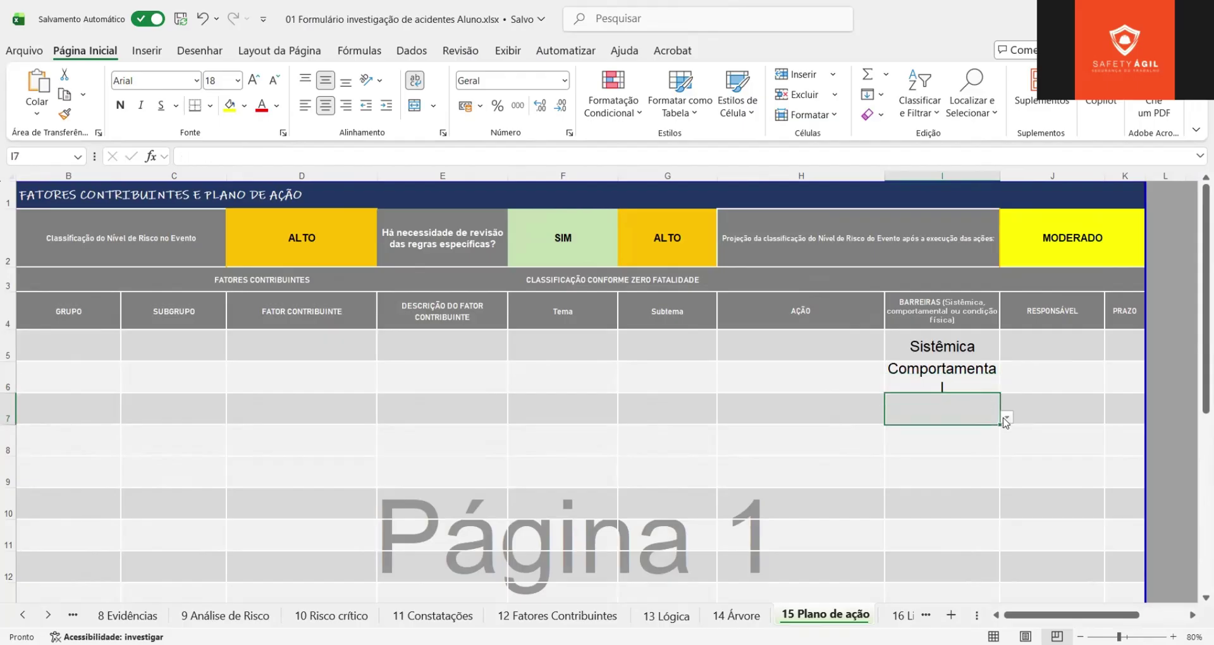
{"action": "key", "text": "Tab"}
{"action": "left_click", "coordinate": [973, 419]}
{"action": "left_click", "coordinate": [1007, 417]}
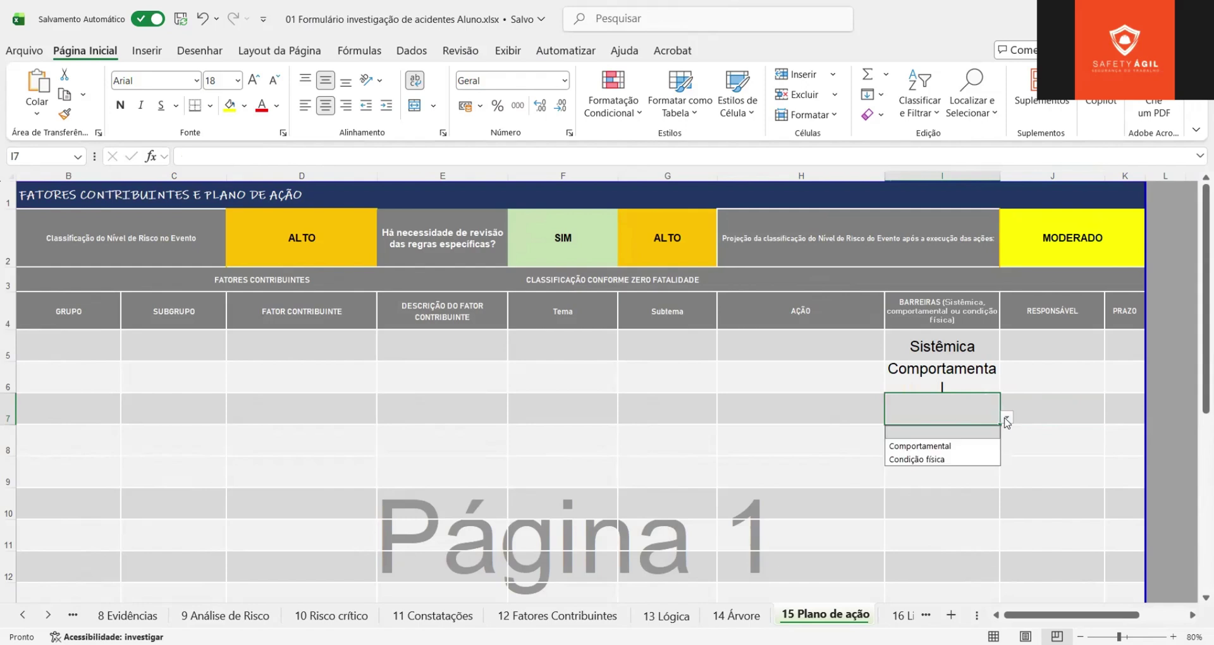
{"action": "left_click", "coordinate": [964, 460]}
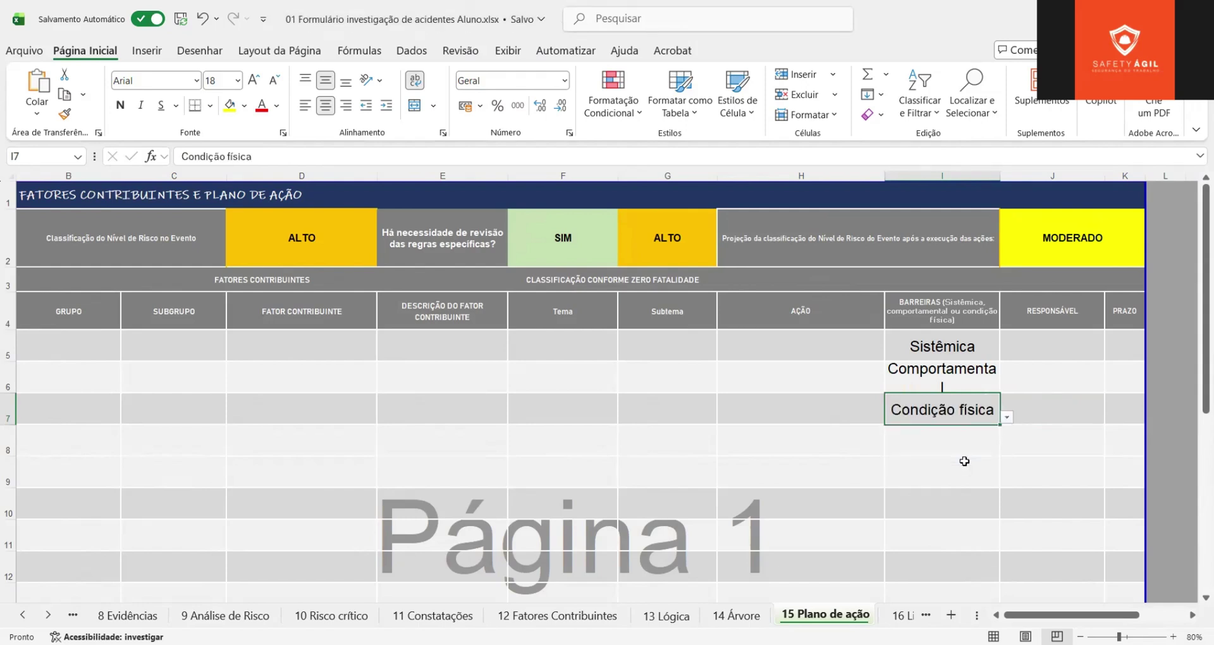
Examine the three barrier entries, the full barrier column, and the action plan's block from Ação through Responsável and Prazo
{"action": "left_click", "coordinate": [933, 346]}
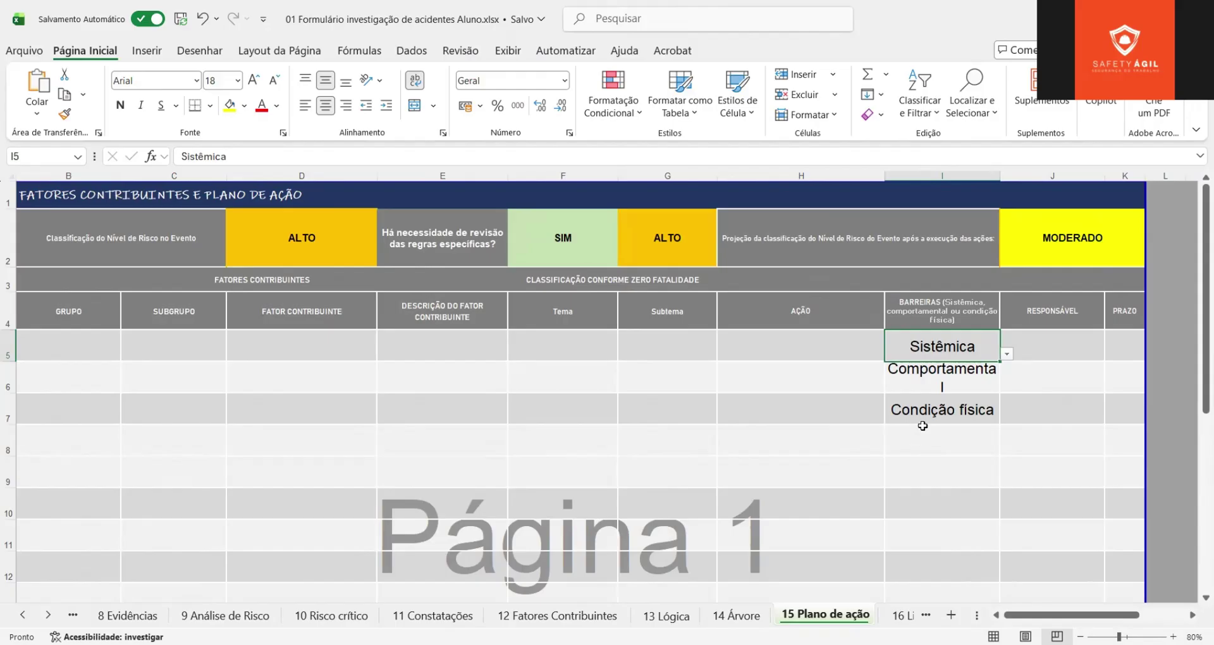
{"action": "left_click", "coordinate": [936, 414]}
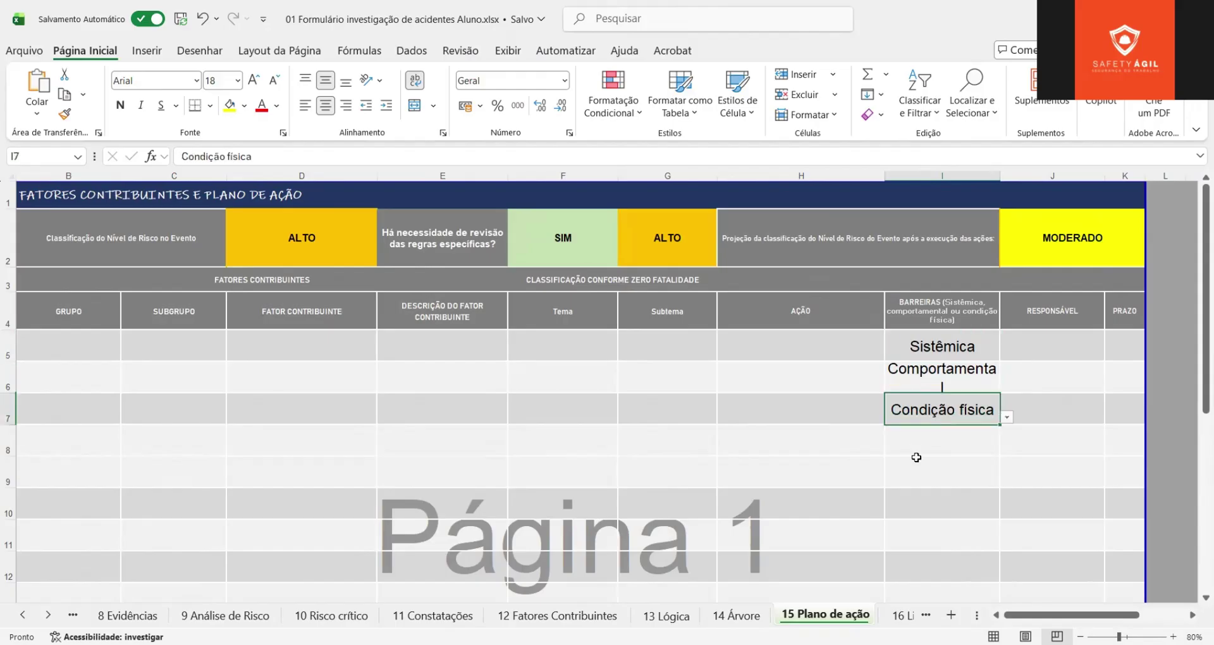
{"action": "left_click", "coordinate": [943, 380]}
{"action": "left_click_drag", "start_coordinate": [925, 354], "coordinate": [917, 502]}
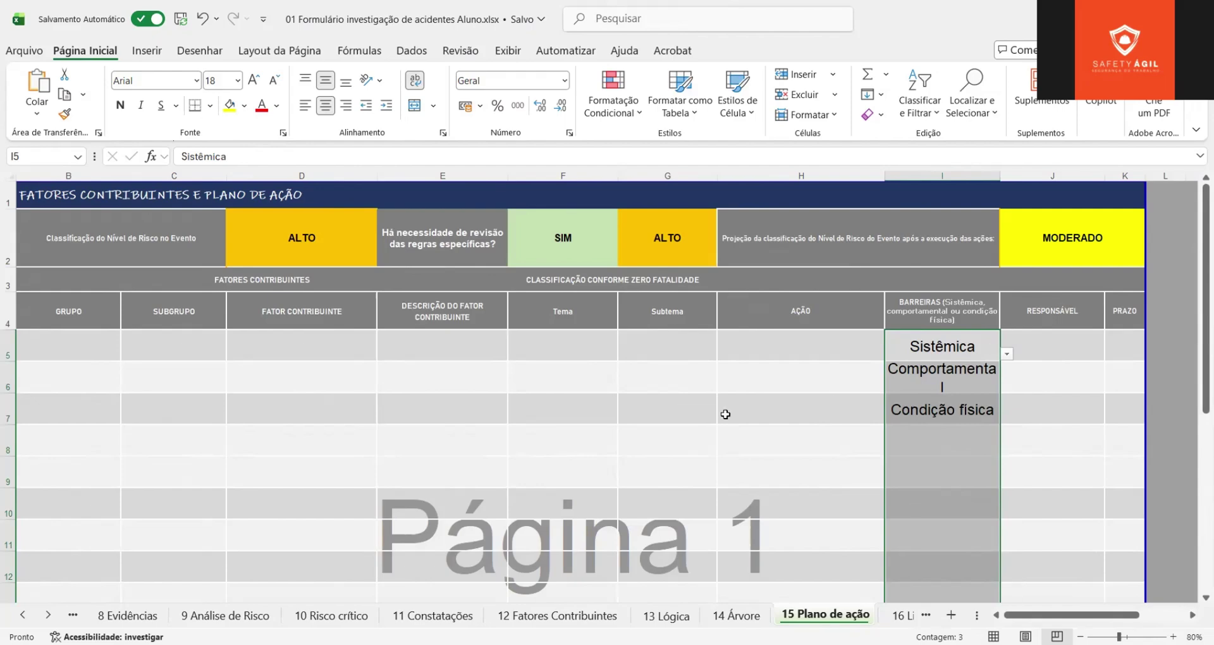
{"action": "scroll", "coordinate": [669, 426], "scroll_direction": "down", "scroll_amount": 2}
{"action": "scroll", "coordinate": [783, 453], "scroll_direction": "up", "scroll_amount": 1}
{"action": "scroll", "coordinate": [784, 454], "scroll_direction": "up", "scroll_amount": 1}
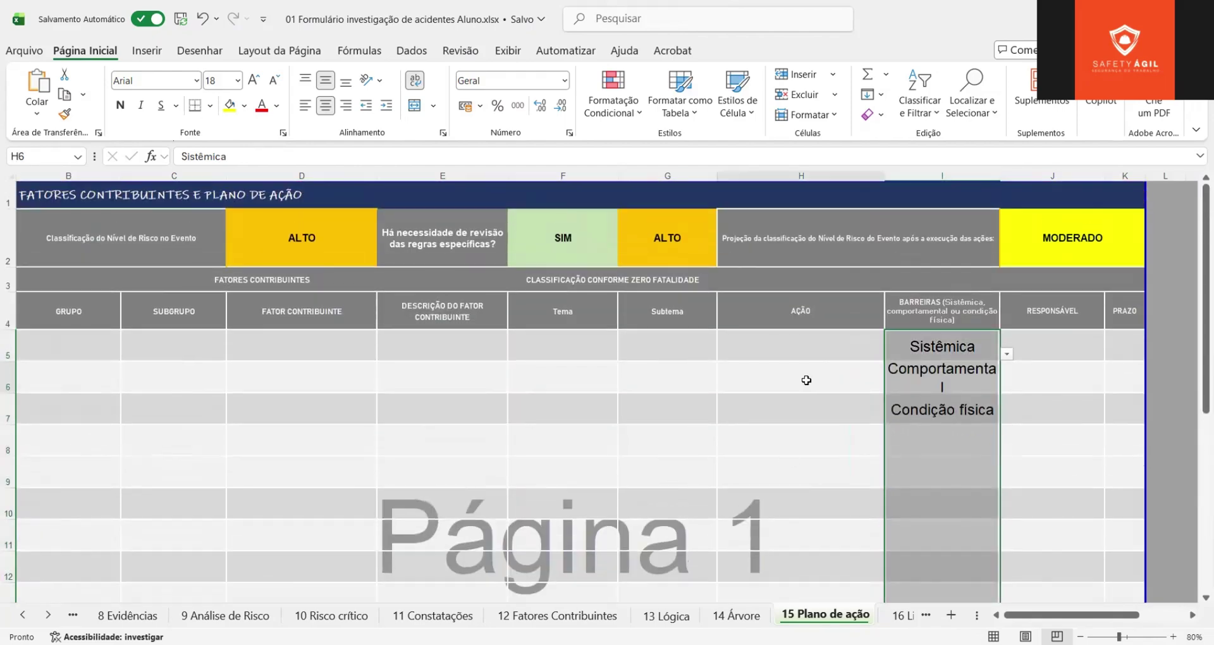
{"action": "left_click", "coordinate": [804, 379]}
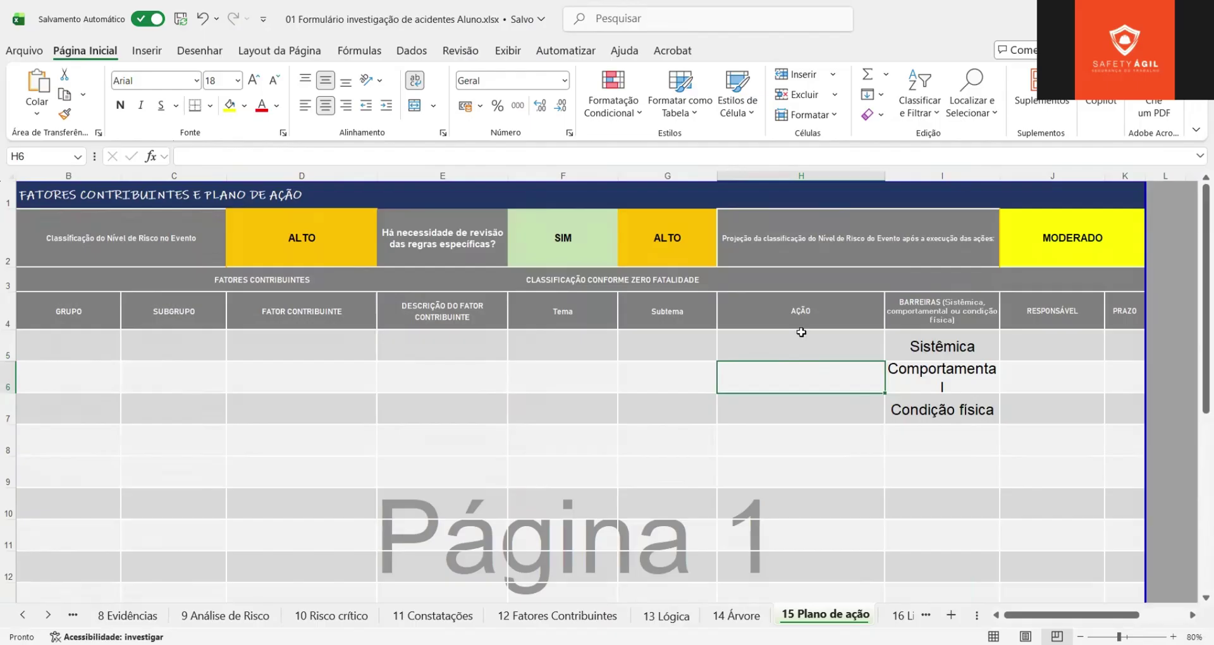
{"action": "left_click_drag", "start_coordinate": [800, 332], "coordinate": [1125, 544]}
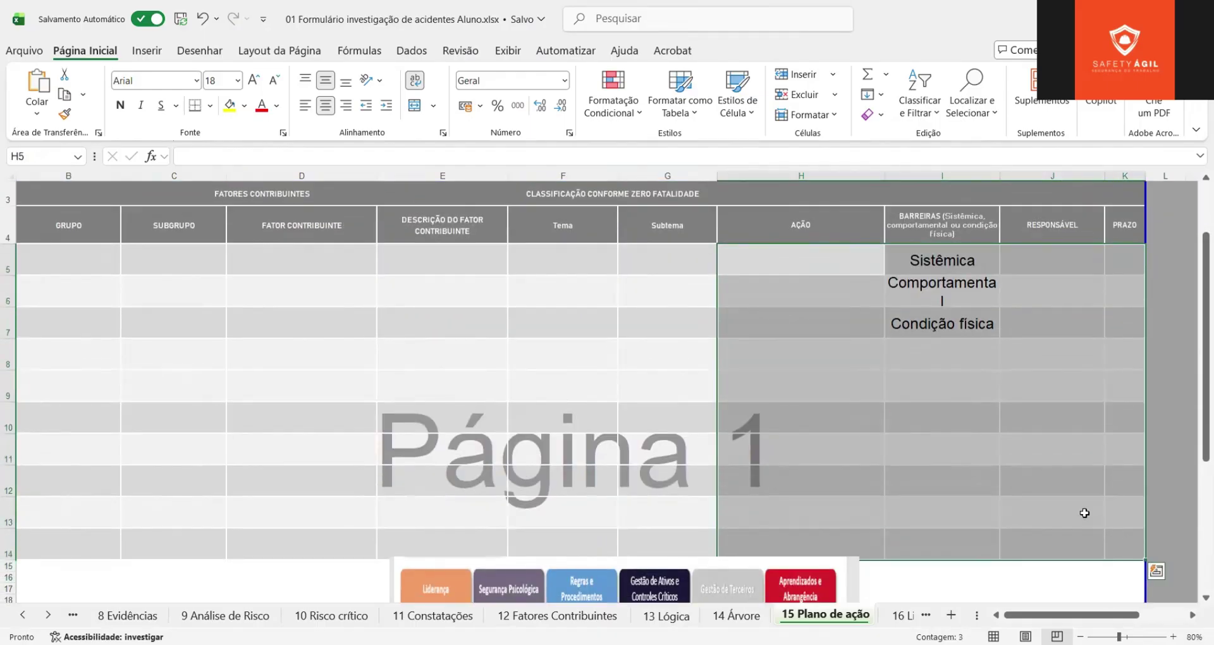
{"action": "scroll", "coordinate": [962, 450], "scroll_direction": "up", "scroll_amount": 1}
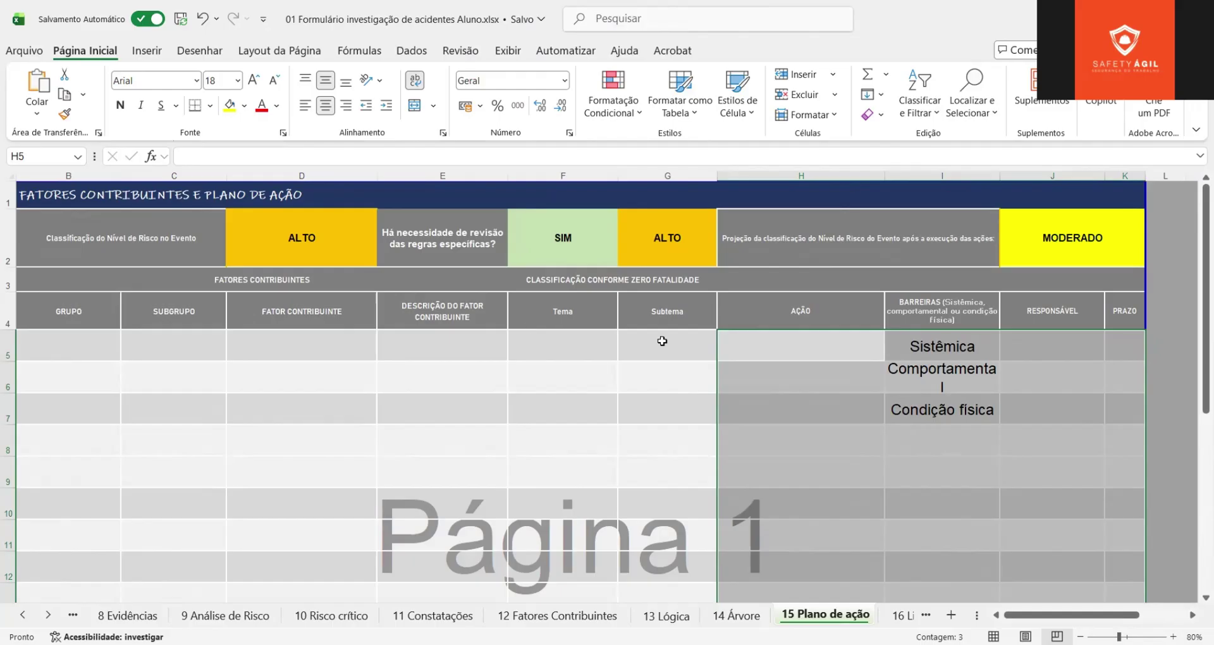
Examine the second row from Subgrupo across the factor and theme columns, and compare its Ação cell with the barrier types
{"action": "left_click", "coordinate": [220, 367]}
{"action": "key", "text": "Left"}
{"action": "key", "text": "Right"}
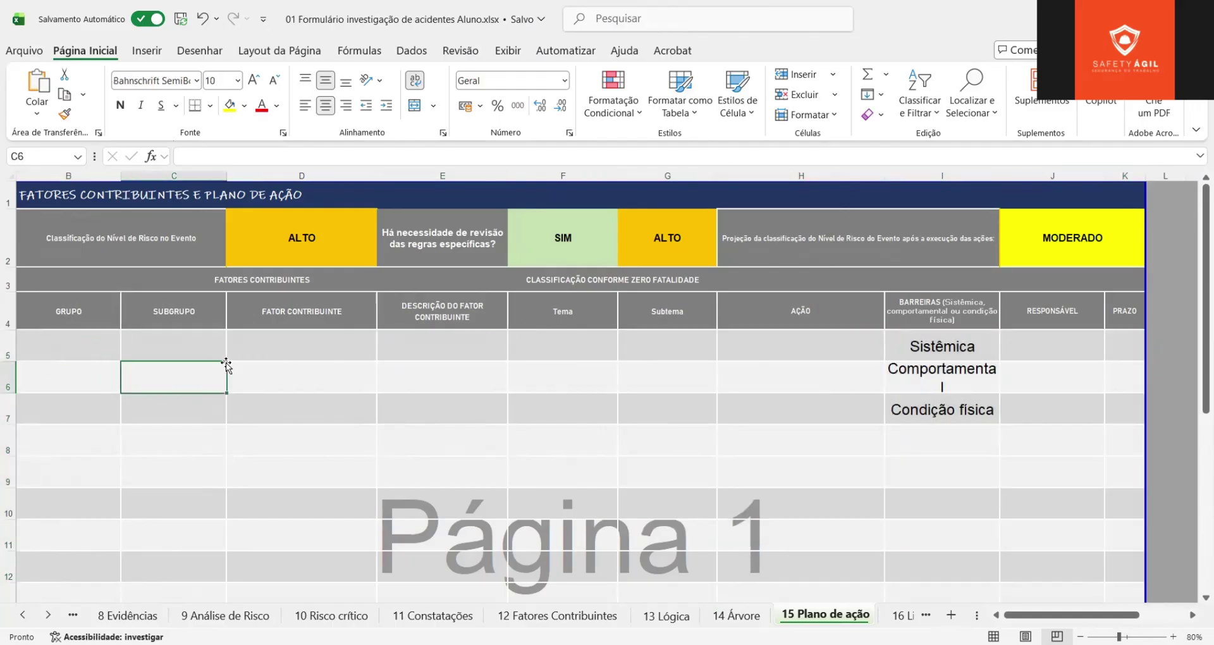
{"action": "key", "text": "Right"}
{"action": "key", "text": "Right"}
{"action": "key", "text": "Right"}
{"action": "key", "text": "Right"}
{"action": "key", "text": "Right"}
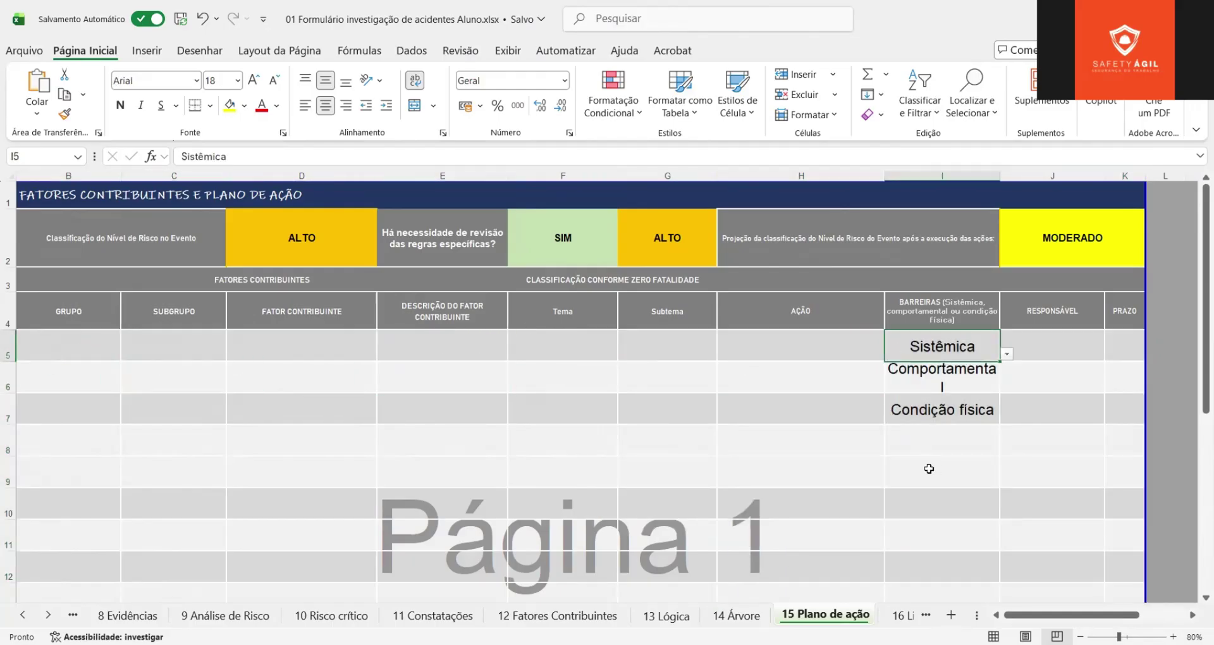
{"action": "left_click_drag", "start_coordinate": [927, 468], "coordinate": [941, 347]}
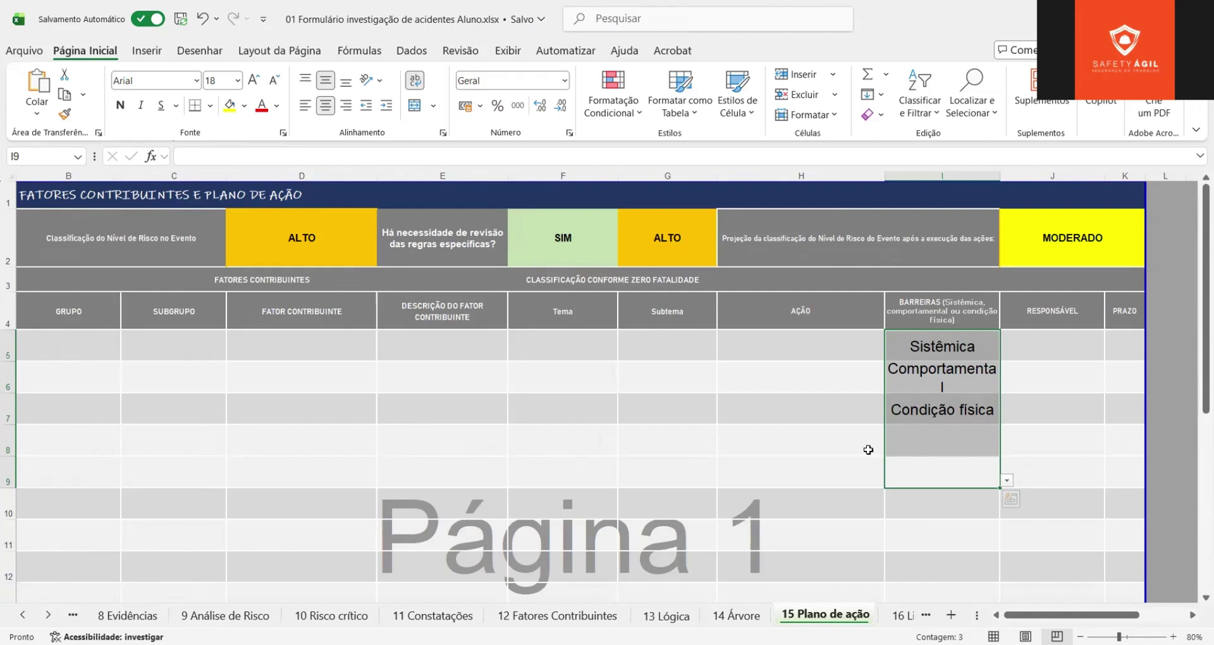
{"action": "left_click", "coordinate": [882, 373]}
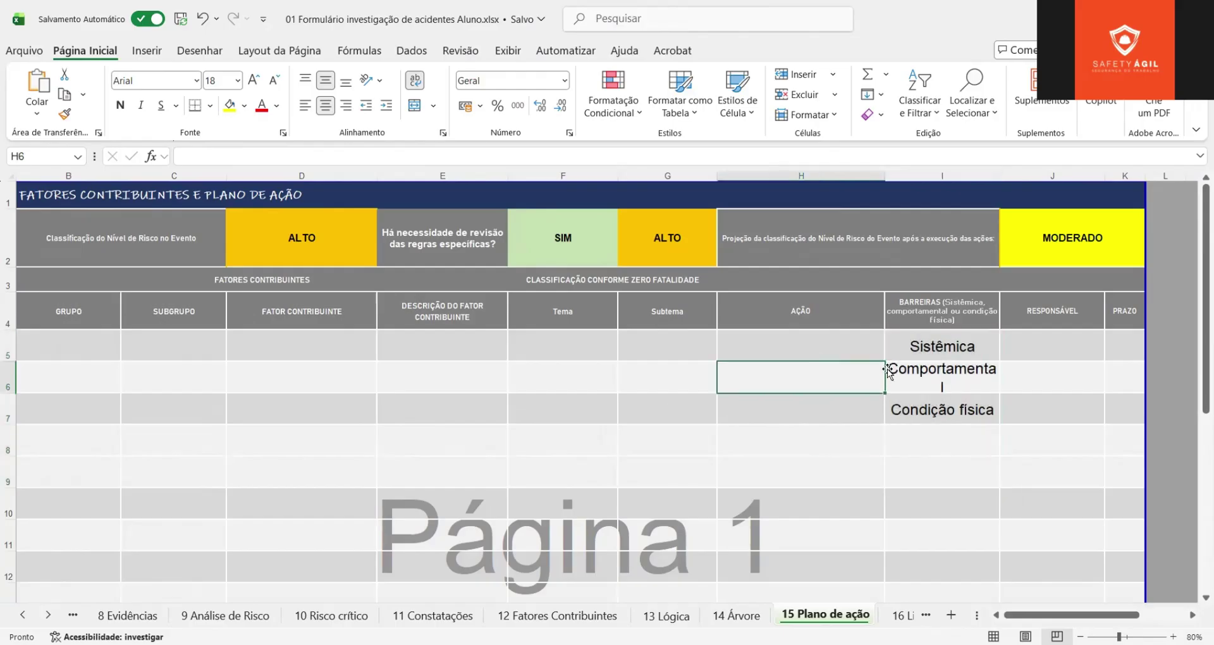
{"action": "left_click", "coordinate": [945, 343]}
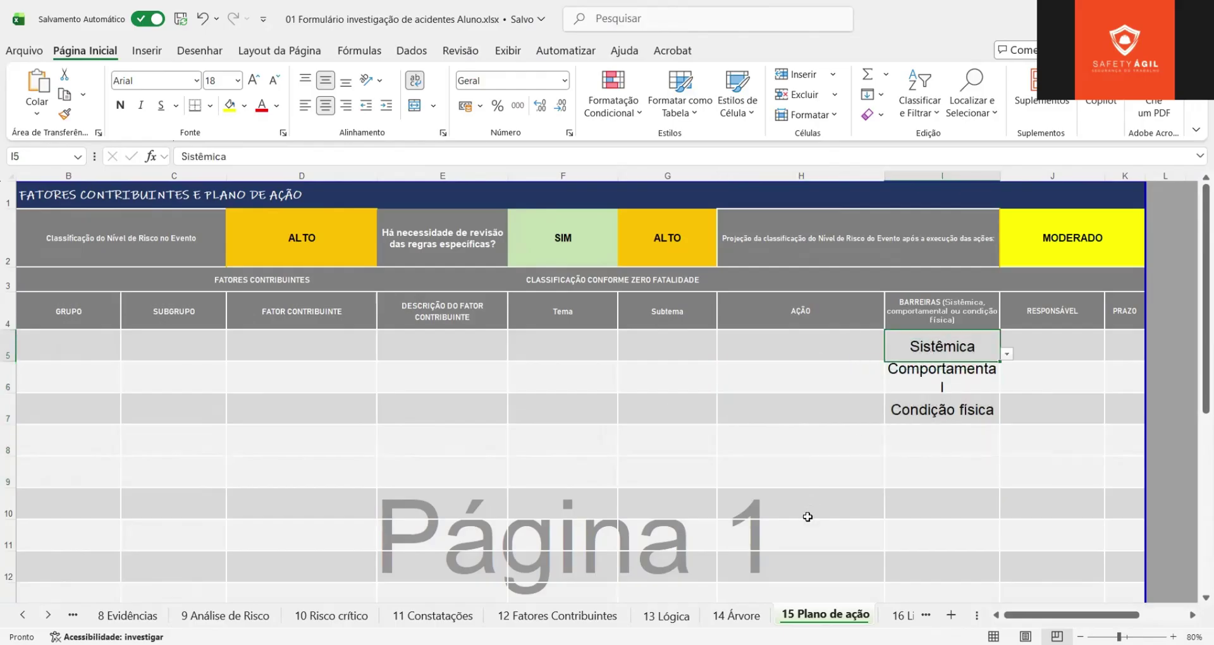
Open the 16 Lições aprendidas sheet and examine its Abrangência section
{"action": "left_click", "coordinate": [904, 615]}
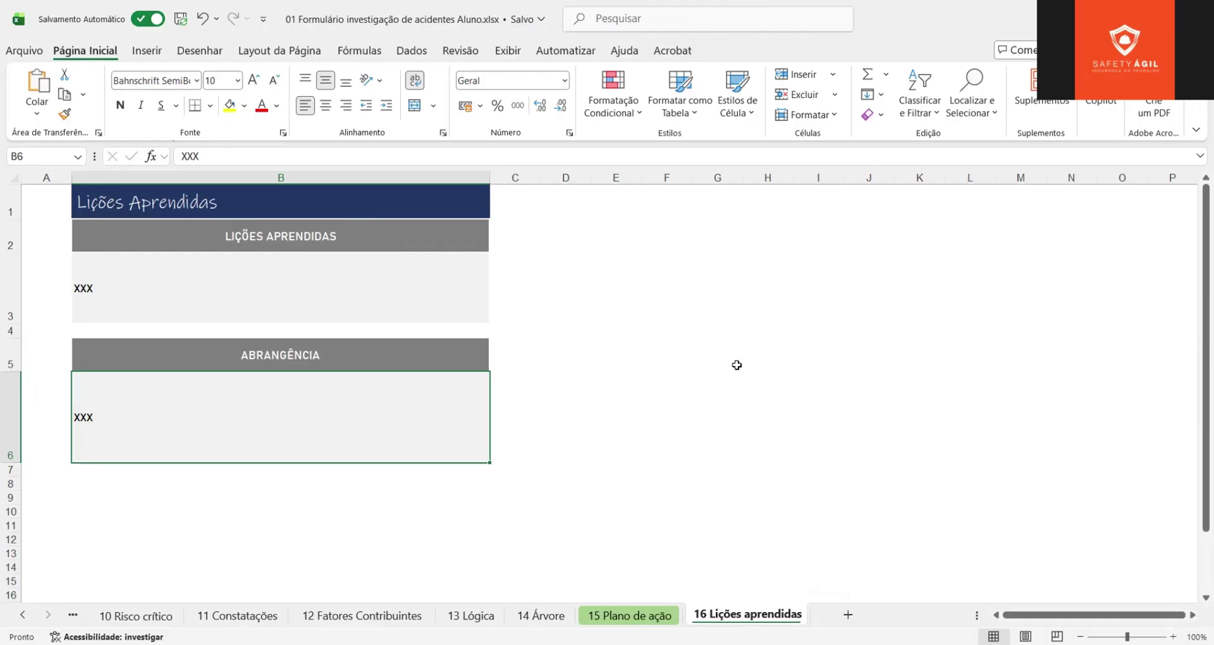
{"action": "left_click", "coordinate": [313, 364]}
{"action": "left_click", "coordinate": [284, 403]}
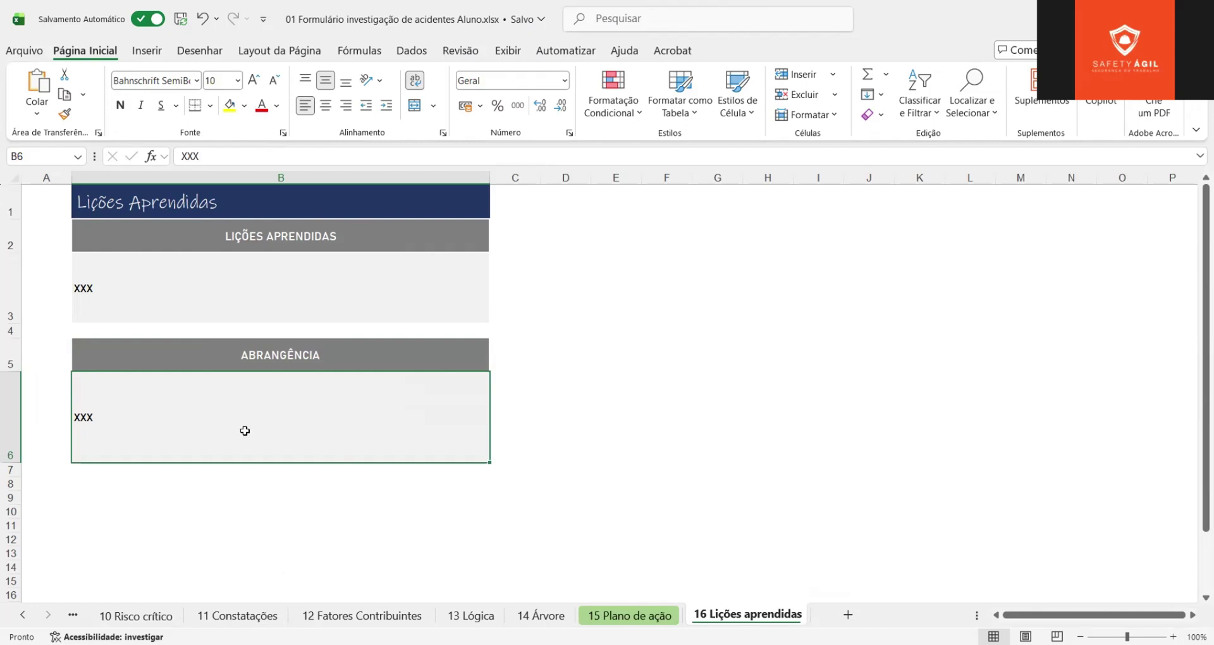